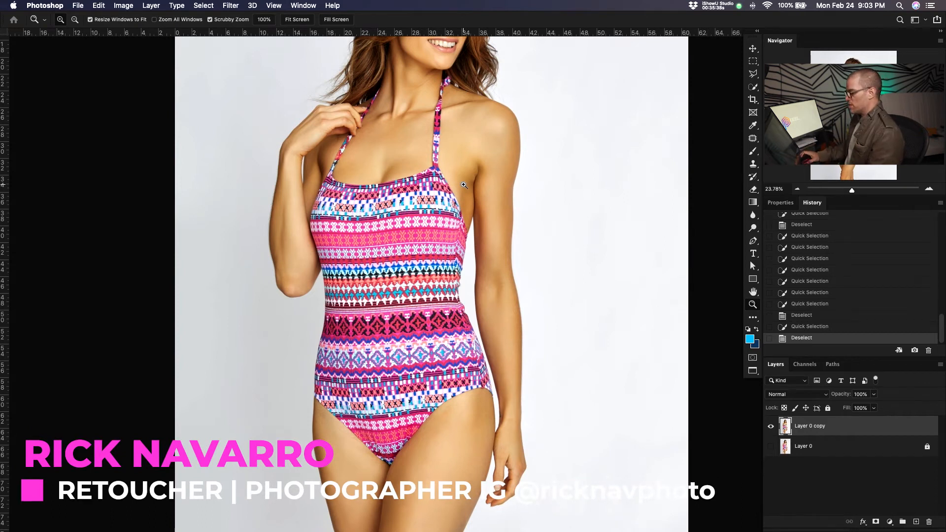
# Step: Examine the swimsuit's halter strap and the skin around the shoulder up close
pyautogui.moveTo(448, 141); pyautogui.dragTo(453, 233)
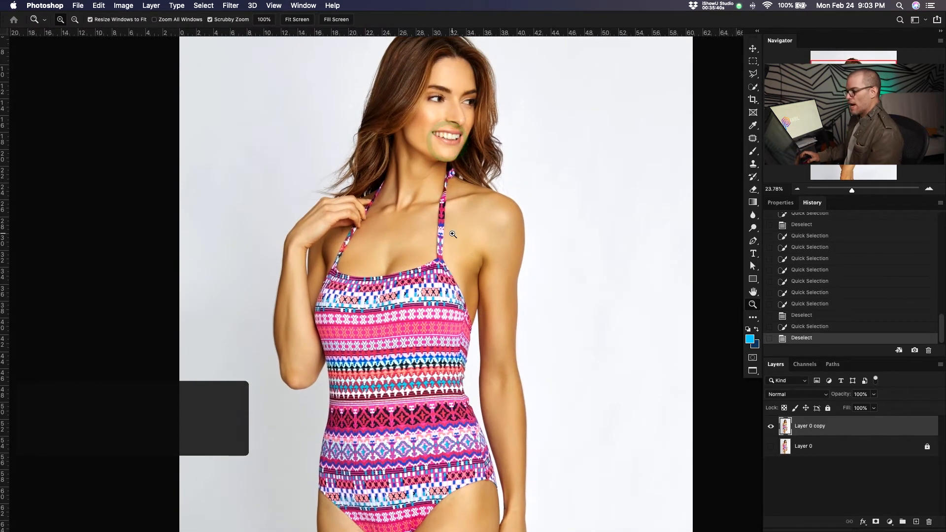
pyautogui.moveTo(466, 245); pyautogui.dragTo(462, 253)
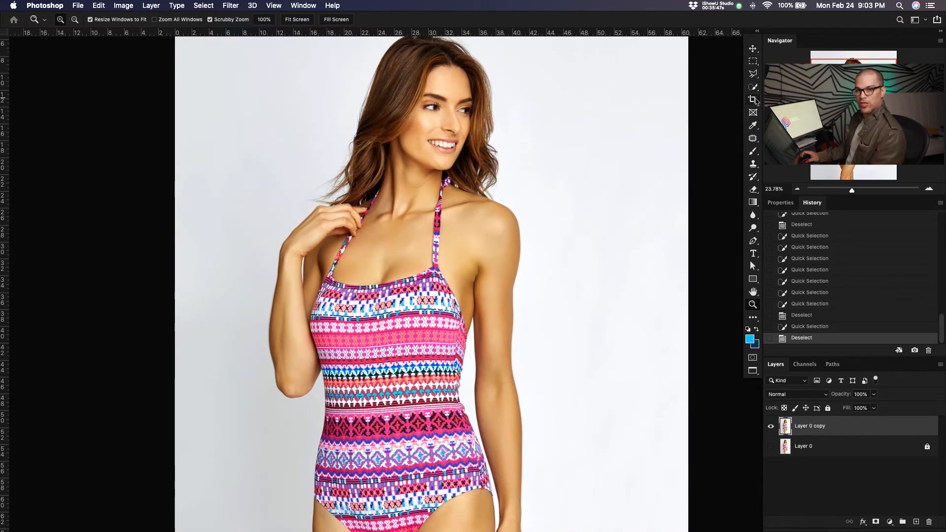
pyautogui.press('z')
pyautogui.moveTo(477, 271); pyautogui.dragTo(548, 234)
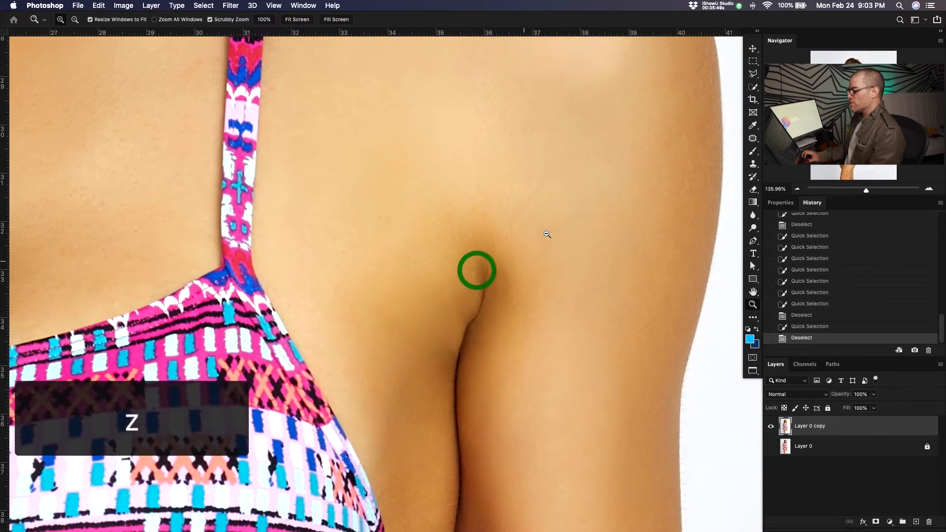
pyautogui.moveTo(526, 203); pyautogui.dragTo(524, 361)
pyautogui.moveTo(486, 128); pyautogui.dragTo(511, 317)
pyautogui.press('z')
pyautogui.moveTo(540, 273); pyautogui.dragTo(509, 285)
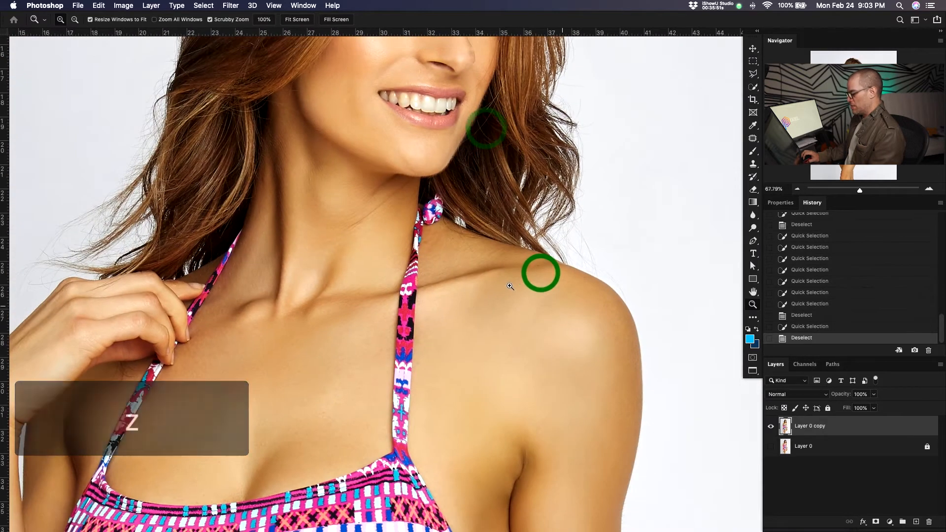
pyautogui.moveTo(563, 306); pyautogui.dragTo(552, 283)
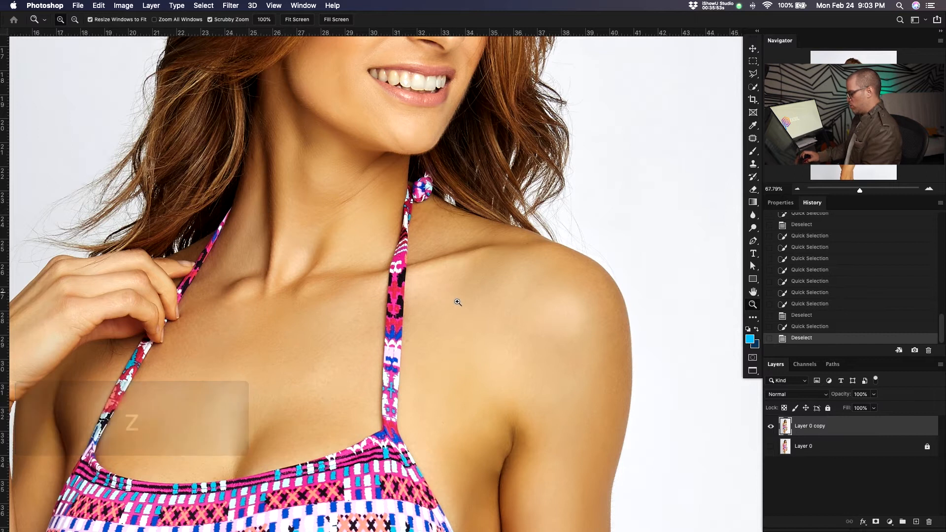
# Step: Start a Pen tool path under the strap's knot and down the upper shoulder-side edge of the strap
pyautogui.click(753, 279)
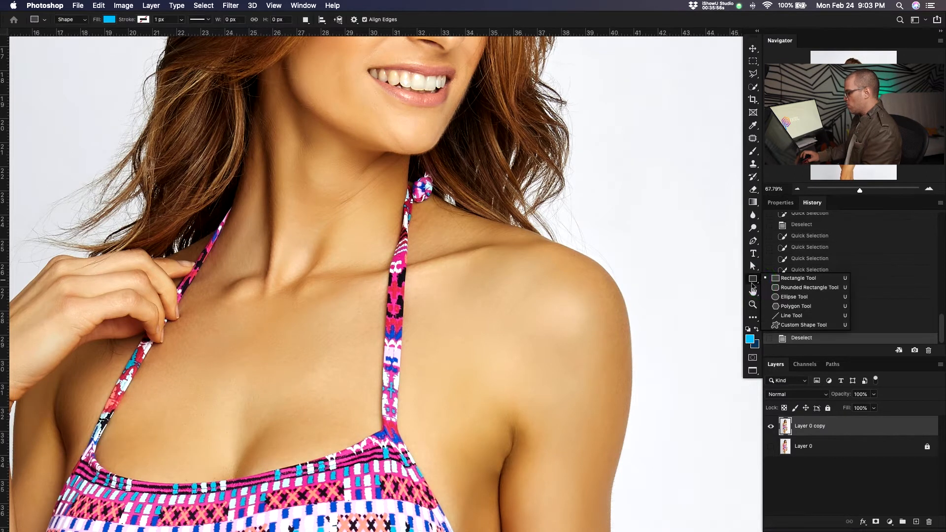
pyautogui.click(753, 267)
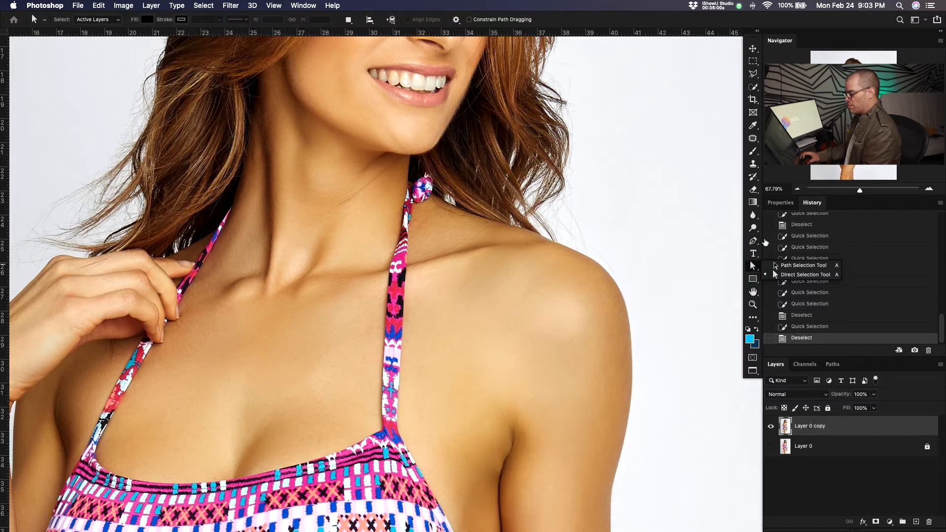
pyautogui.click(753, 241)
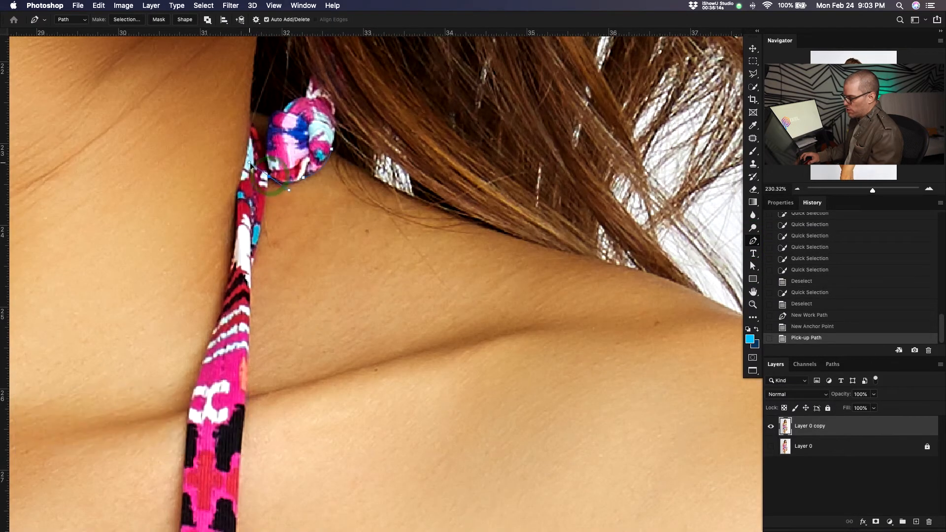
pyautogui.moveTo(281, 181); pyautogui.dragTo(291, 191)
pyautogui.keyDown('alt'); pyautogui.click(269, 177); pyautogui.keyUp('alt')
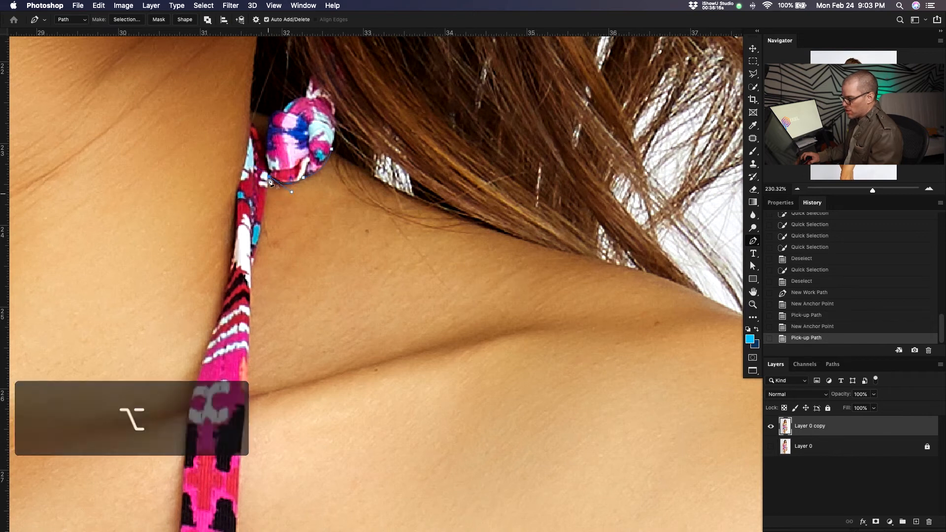
pyautogui.moveTo(252, 268); pyautogui.dragTo(241, 299)
pyautogui.keyDown('alt'); pyautogui.click(251, 268); pyautogui.keyUp('alt')
# Step: Continue the path down the strap's shoulder-side edge past the collarbone, redoing the anchor point beside the black pattern
pyautogui.moveTo(341, 313); pyautogui.dragTo(418, 204)
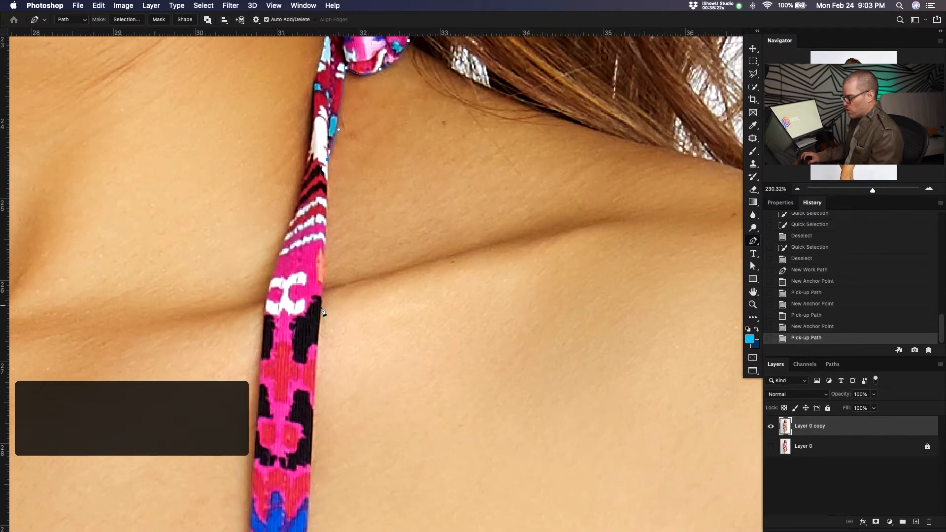
pyautogui.moveTo(322, 306); pyautogui.dragTo(318, 351)
pyautogui.moveTo(340, 340); pyautogui.dragTo(385, 220)
pyautogui.keyDown('alt'); pyautogui.click(367, 184); pyautogui.keyUp('alt')
pyautogui.moveTo(399, 302); pyautogui.dragTo(404, 207)
pyautogui.moveTo(358, 316); pyautogui.dragTo(354, 363)
pyautogui.press('super+z')
pyautogui.press('super+z')
pyautogui.moveTo(363, 179); pyautogui.dragTo(360, 219)
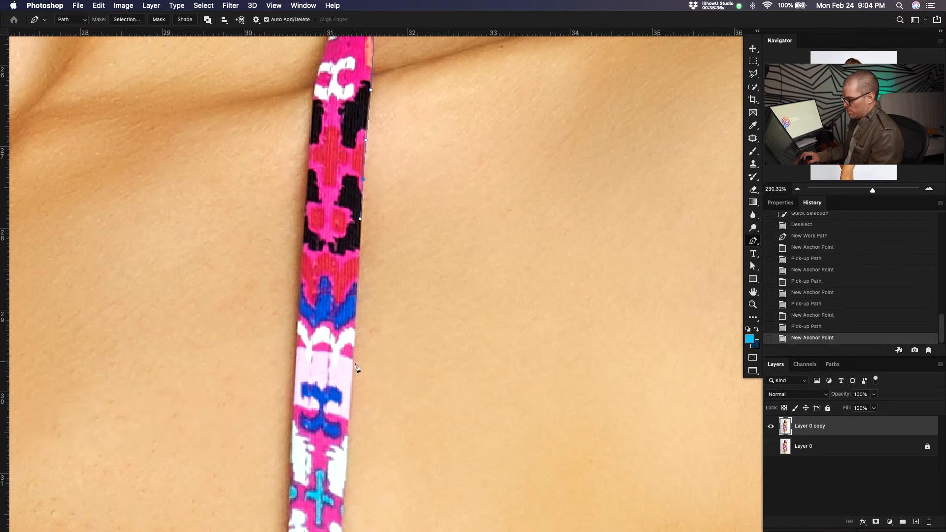
# Step: Extend the path along the lower shoulder-side edge of the strap, down to just above where it meets the swimsuit
pyautogui.moveTo(353, 361); pyautogui.dragTo(350, 391)
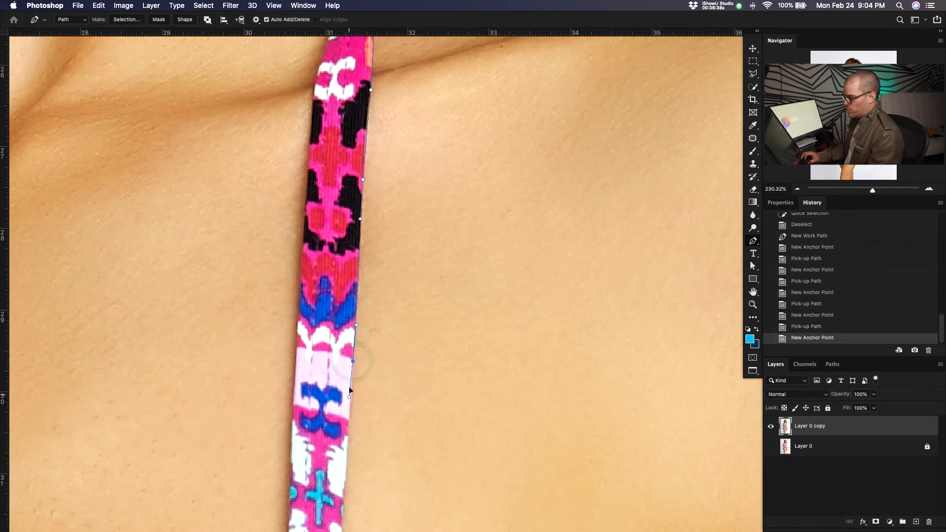
pyautogui.click(350, 407)
pyautogui.scroll(-1, 354, 368)
pyautogui.moveTo(370, 402); pyautogui.dragTo(414, 207)
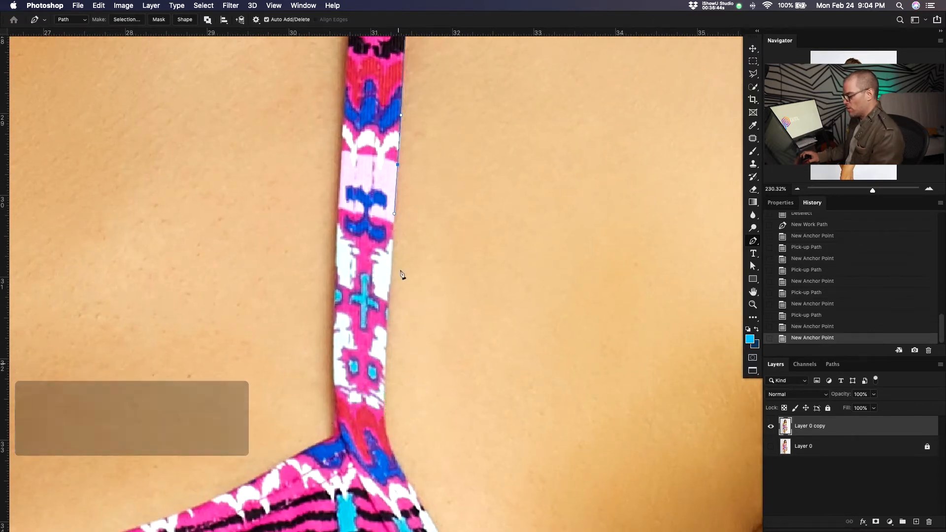
pyautogui.click(386, 357)
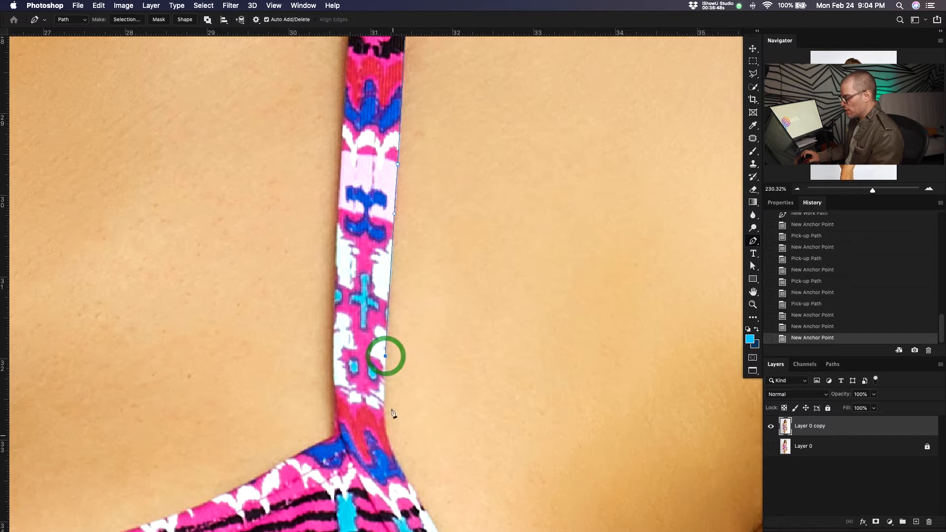
pyautogui.moveTo(441, 463); pyautogui.dragTo(436, 377)
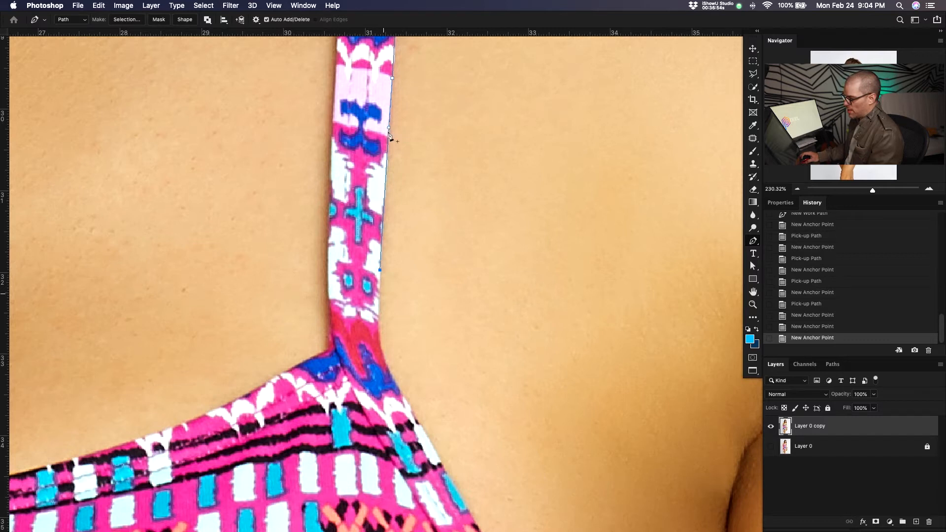
# Step: Carry the path around the strap's base, crossing the swimsuit fabric to the start of the strap's neck-side edge
pyautogui.click(388, 373)
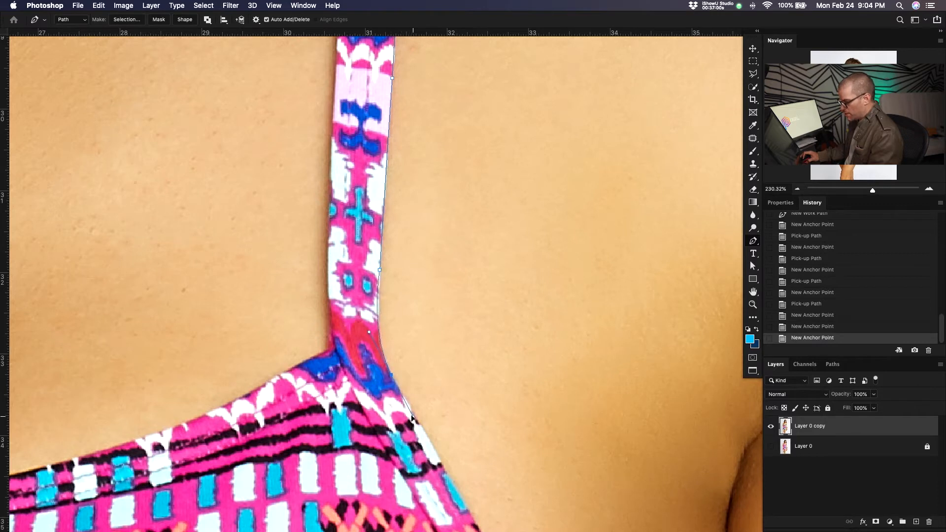
pyautogui.click(433, 452)
pyautogui.click(339, 398)
pyautogui.click(295, 366)
pyautogui.click(324, 350)
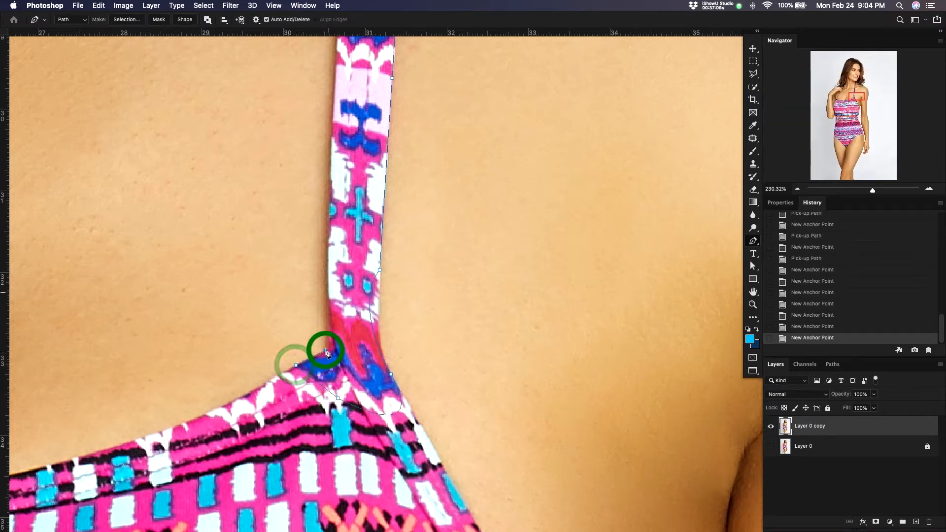
pyautogui.click(329, 337)
# Step: Trace the lower half of the strap's neck-side edge upward with further anchor points
pyautogui.click(328, 251)
pyautogui.scroll(5, 330, 255)
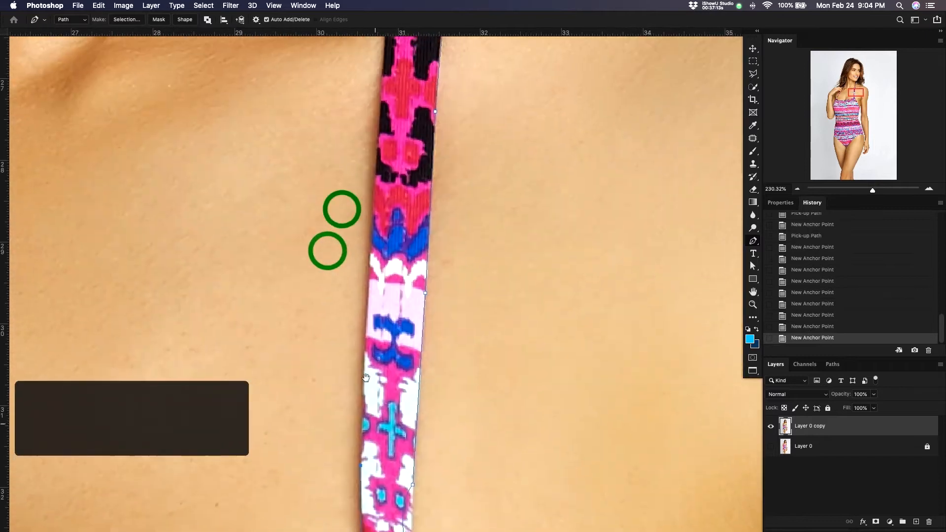
pyautogui.click(367, 321)
pyautogui.moveTo(372, 213); pyautogui.dragTo(389, 420)
pyautogui.click(398, 330)
pyautogui.moveTo(408, 241); pyautogui.dragTo(414, 380)
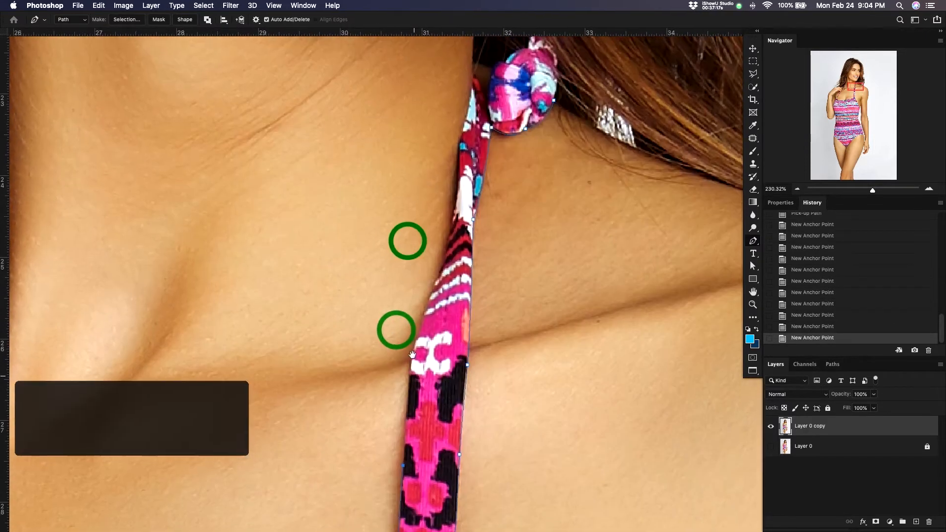
# Step: Continue the path up the neck-side edge from the collarbone to the narrow part of the strap below the knot
pyautogui.click(412, 363)
pyautogui.click(433, 290)
pyautogui.click(447, 249)
pyautogui.moveTo(451, 218); pyautogui.dragTo(462, 340)
pyautogui.press('super+z')
pyautogui.click(467, 329)
pyautogui.click(470, 266)
pyautogui.click(485, 202)
# Step: Trace the top of the strap and the outline of the knot, and close the path at its starting point
pyautogui.moveTo(499, 223); pyautogui.dragTo(502, 234)
pyautogui.keyDown('alt'); pyautogui.click(498, 223); pyautogui.keyUp('alt')
pyautogui.moveTo(519, 189); pyautogui.dragTo(551, 173)
pyautogui.keyDown('alt'); pyautogui.click(518, 188); pyautogui.keyUp('alt')
pyautogui.keyDown('alt'); pyautogui.click(540, 174); pyautogui.keyUp('alt')
pyautogui.click(545, 152)
pyautogui.click(553, 161)
pyautogui.click(570, 183)
pyautogui.click(568, 193)
pyautogui.click(568, 200)
pyautogui.click(566, 227)
# Step: Use the Direct Selection tool to select the shoulder-side anchor point just above the strap's base
pyautogui.moveTo(551, 376); pyautogui.dragTo(482, 288)
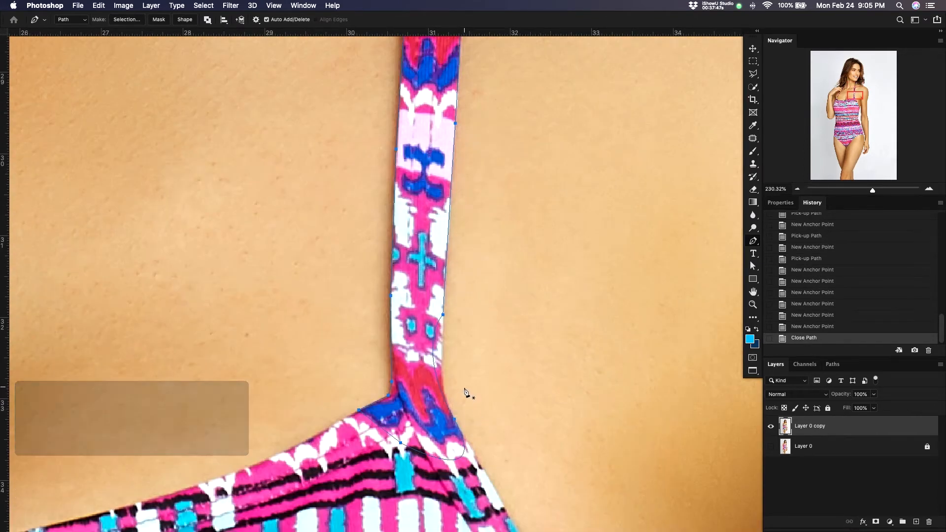
pyautogui.press('a')
pyautogui.moveTo(475, 345); pyautogui.dragTo(473, 309)
pyautogui.press('z')
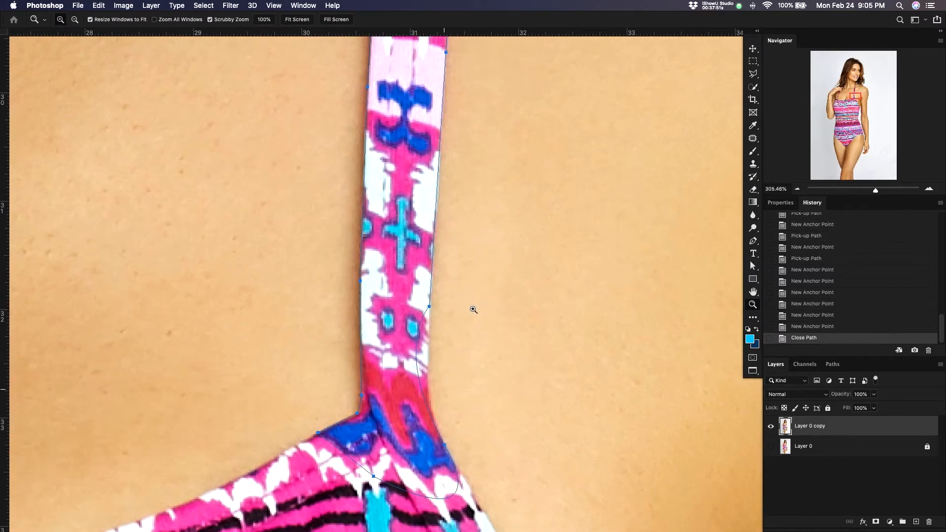
pyautogui.press('a')
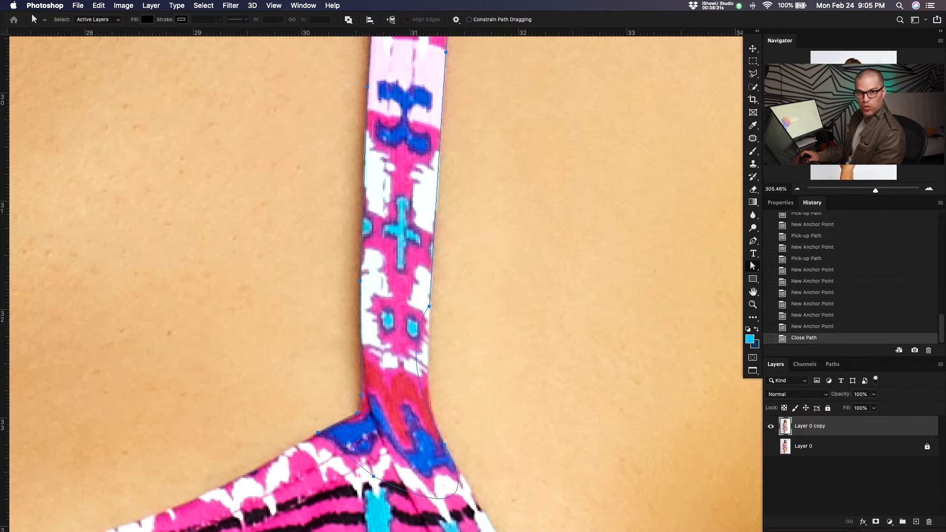
pyautogui.click(753, 266)
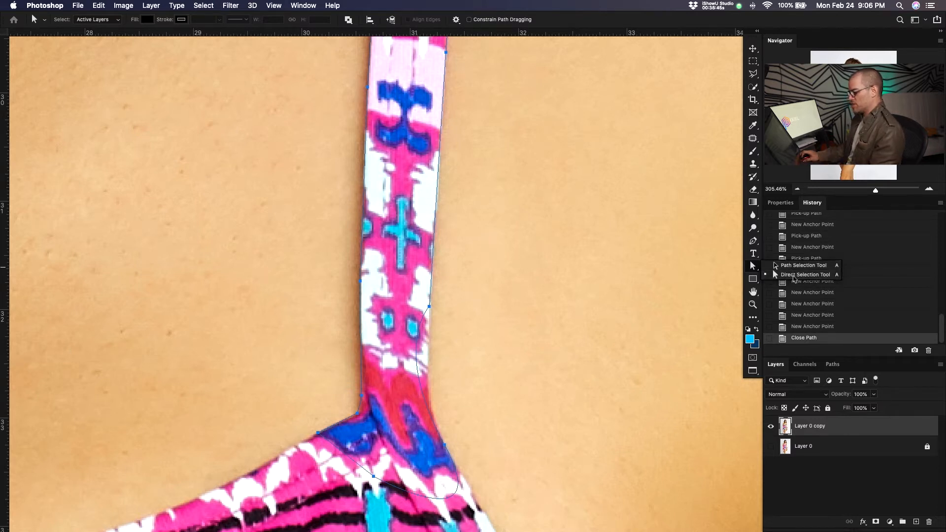
pyautogui.click(452, 314)
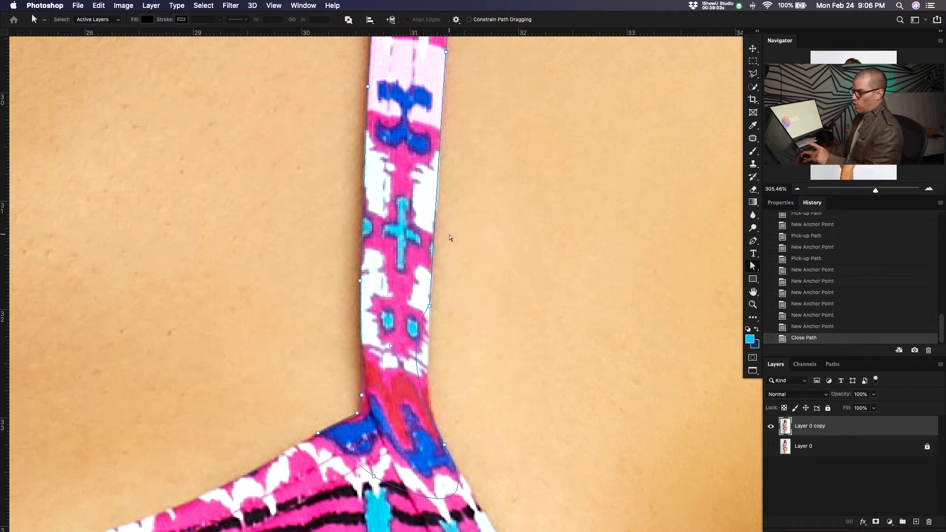
pyautogui.click(444, 306)
pyautogui.moveTo(477, 275); pyautogui.dragTo(398, 351)
pyautogui.click(469, 289)
# Step: Select single anchor points on both strap edges and shift the lower shoulder-side point slightly outward and down
pyautogui.moveTo(304, 230); pyautogui.dragTo(364, 310)
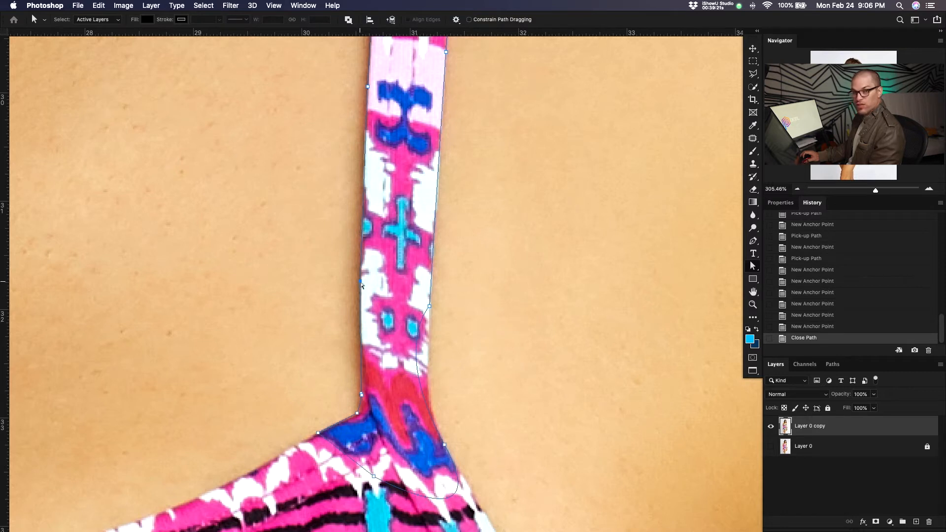
pyautogui.moveTo(475, 272); pyautogui.dragTo(433, 319)
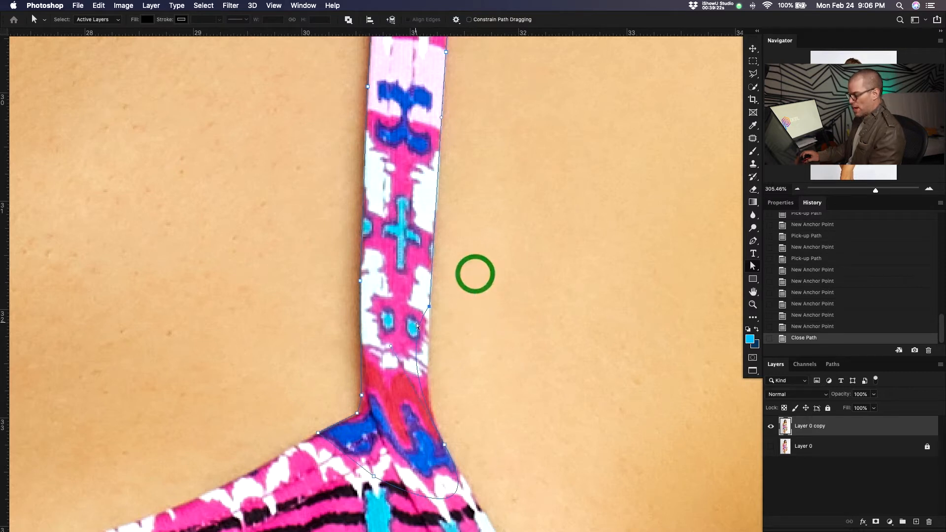
pyautogui.moveTo(324, 249); pyautogui.dragTo(376, 298)
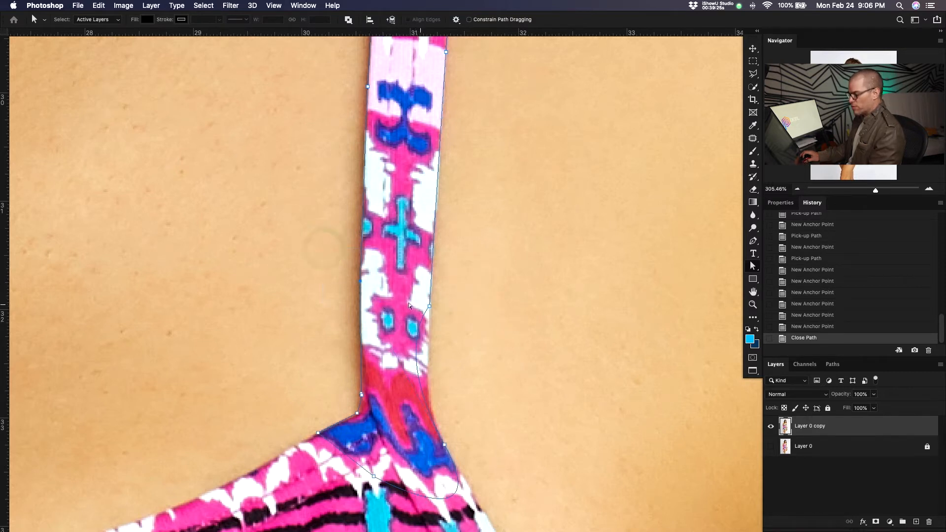
pyautogui.moveTo(450, 286); pyautogui.dragTo(431, 313)
# Step: Try moving the whole path away from the strap with the Path Selection tool, and undo the move
pyautogui.rightClick(752, 267)
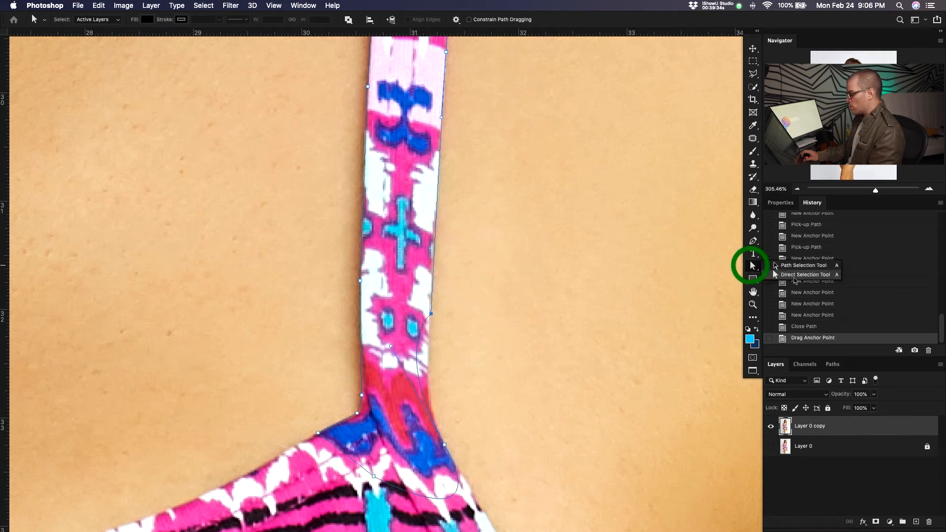
pyautogui.click(797, 265)
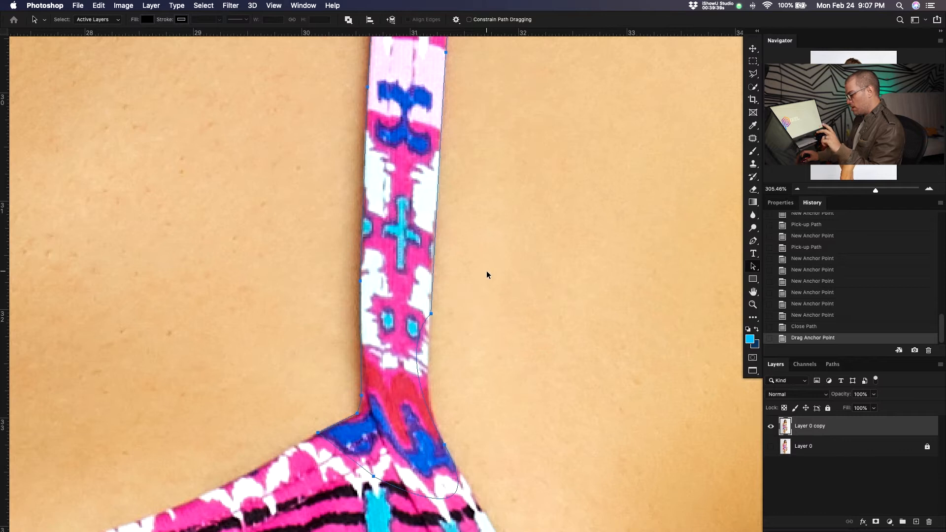
pyautogui.click(429, 214)
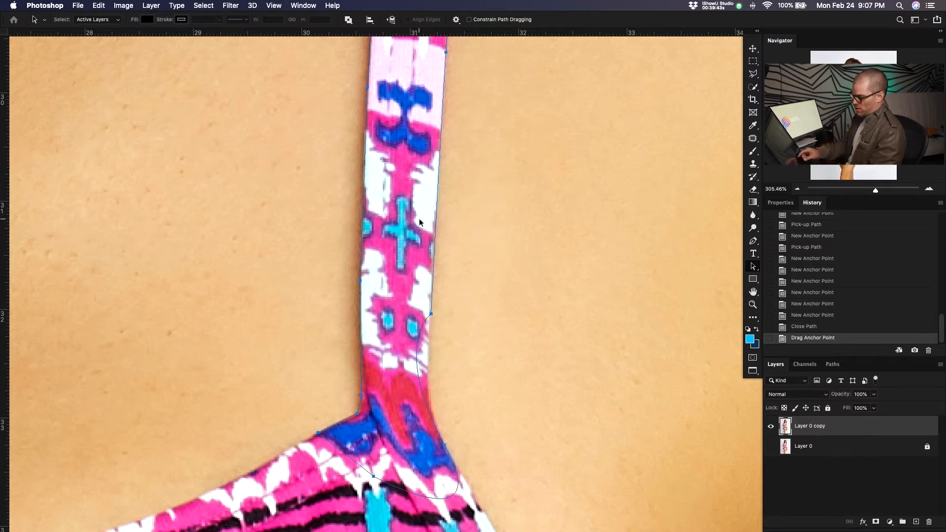
pyautogui.click(526, 244)
pyautogui.click(439, 273)
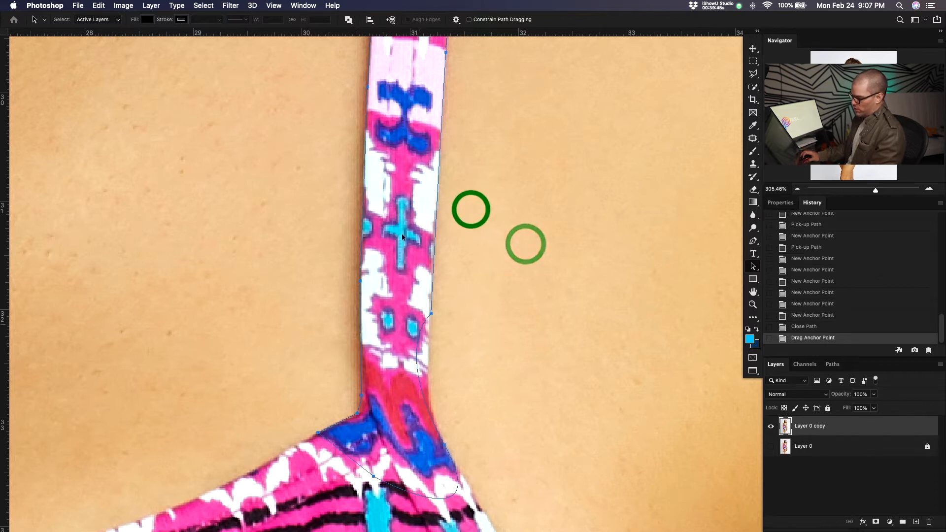
pyautogui.moveTo(433, 249); pyautogui.dragTo(627, 273)
pyautogui.press('super+z')
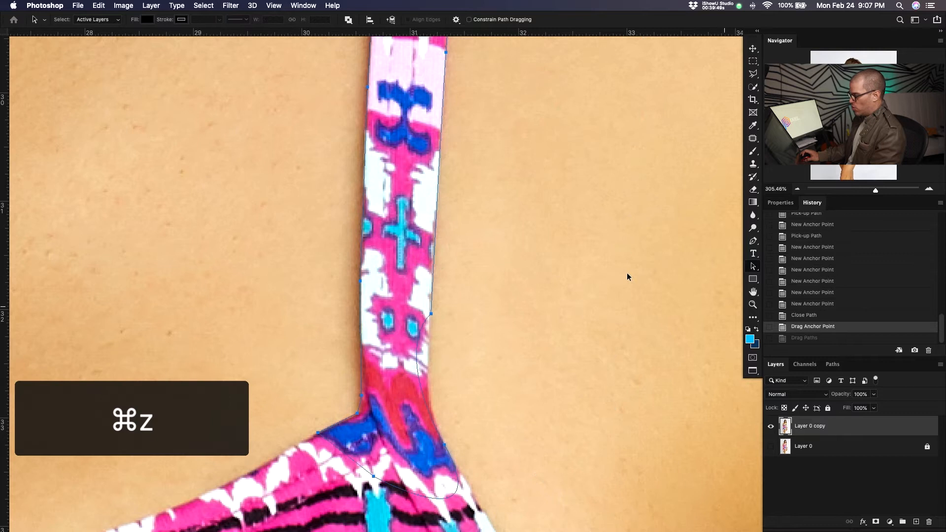
# Step: Switch back to the Direct Selection tool and display the strap path's individual anchor points for editing
pyautogui.press('a')
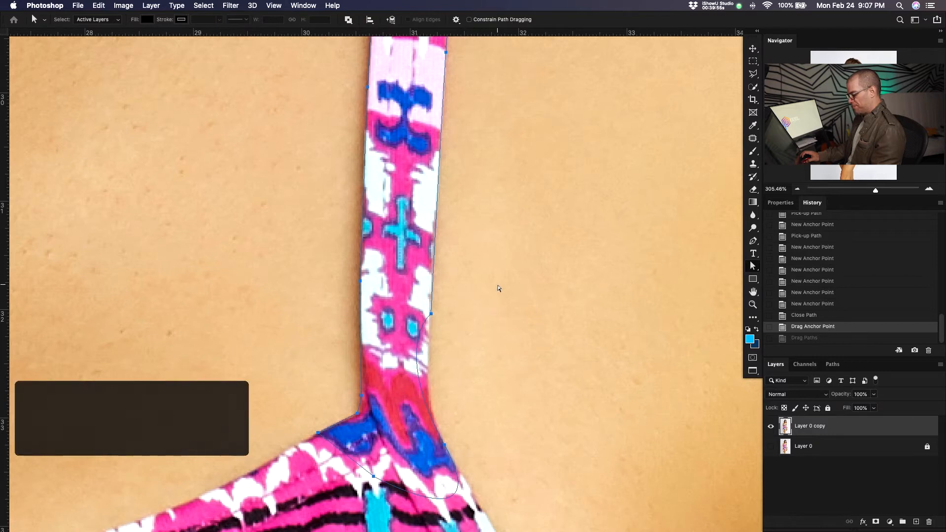
pyautogui.press('a')
pyautogui.press('a')
pyautogui.press('a')
pyautogui.press('a')
pyautogui.press('a')
pyautogui.press('a')
pyautogui.press('a')
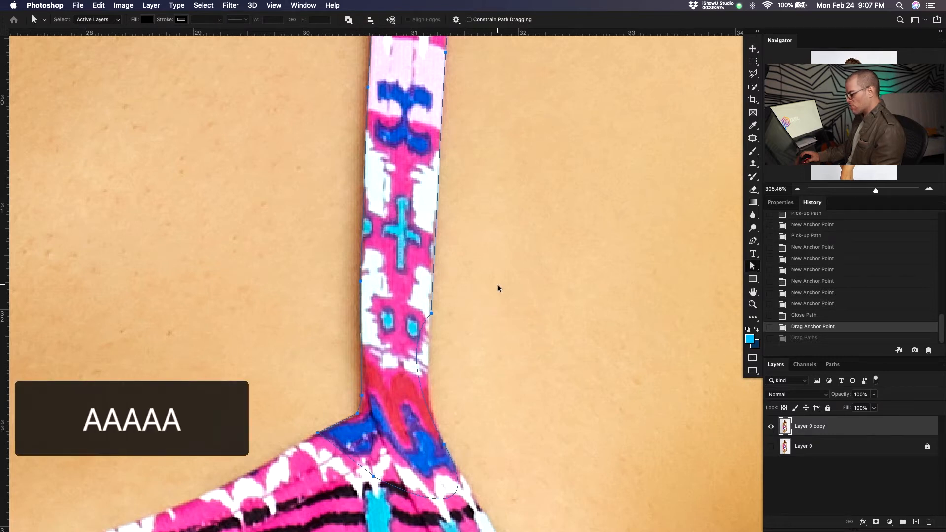
pyautogui.press('a')
pyautogui.press('a')
pyautogui.press('a')
pyautogui.press('a')
pyautogui.press('a')
pyautogui.moveTo(477, 280); pyautogui.dragTo(471, 305)
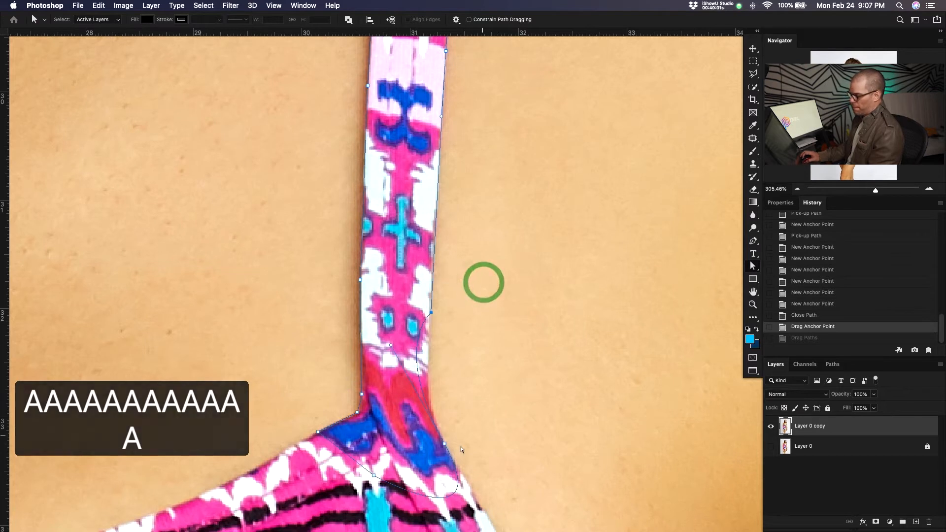
# Step: Nudge the shoulder-side anchor point above the strap's base slightly down, and aim the base anchor's lower direction handle along the swimsuit's outer edge
pyautogui.moveTo(483, 437); pyautogui.dragTo(490, 376)
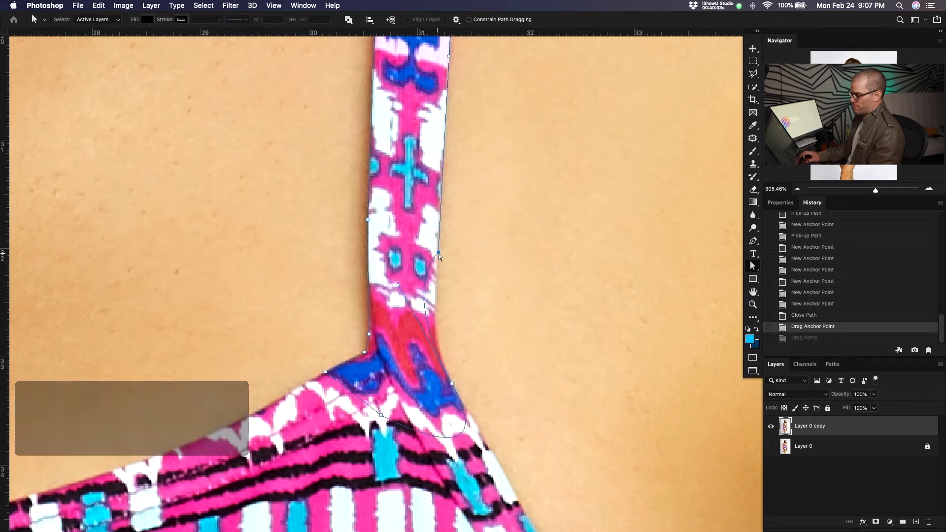
pyautogui.moveTo(439, 254); pyautogui.dragTo(438, 257)
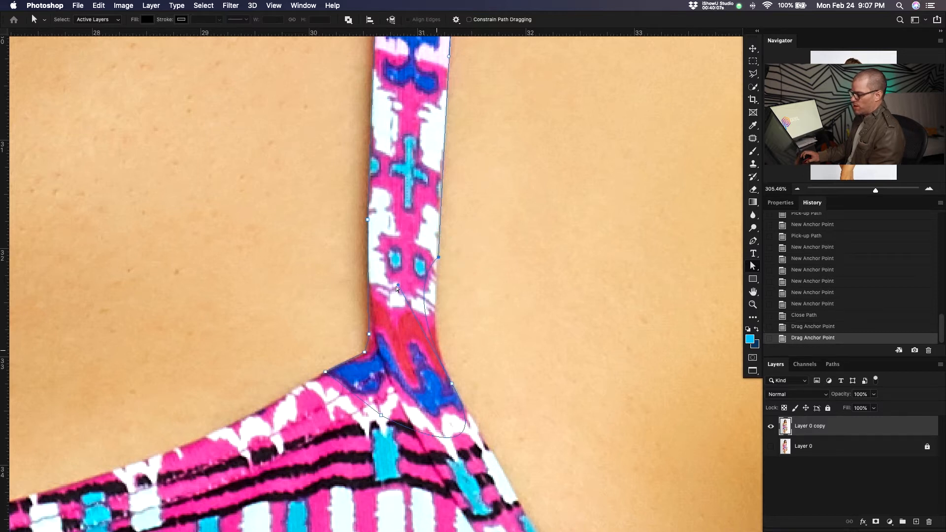
pyautogui.click(452, 383)
pyautogui.moveTo(564, 392); pyautogui.dragTo(578, 304)
pyautogui.moveTo(520, 394)
pyautogui.mouseDown()
pyautogui.moveTo(558, 342)
pyautogui.moveTo(527, 383)
pyautogui.mouseUp()
pyautogui.moveTo(556, 332); pyautogui.dragTo(541, 418)
pyautogui.moveTo(494, 285); pyautogui.dragTo(511, 330)
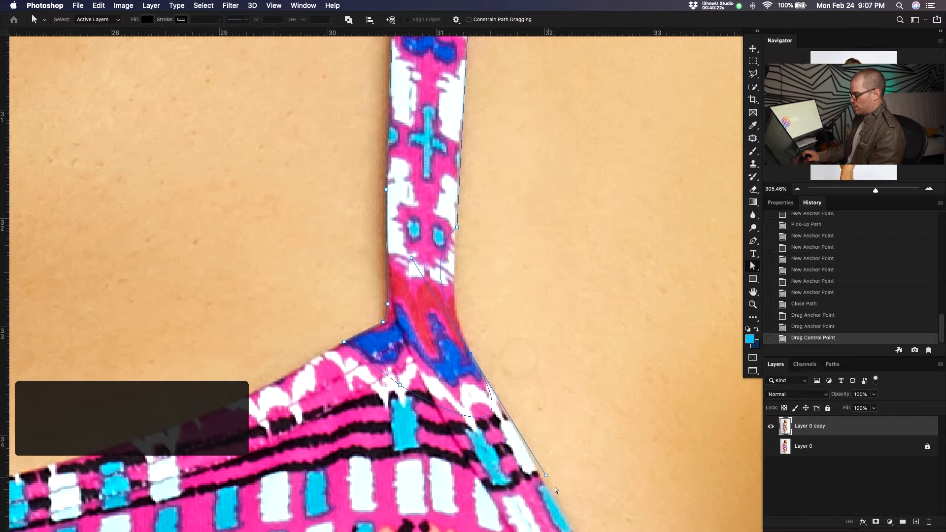
pyautogui.moveTo(546, 477); pyautogui.dragTo(544, 482)
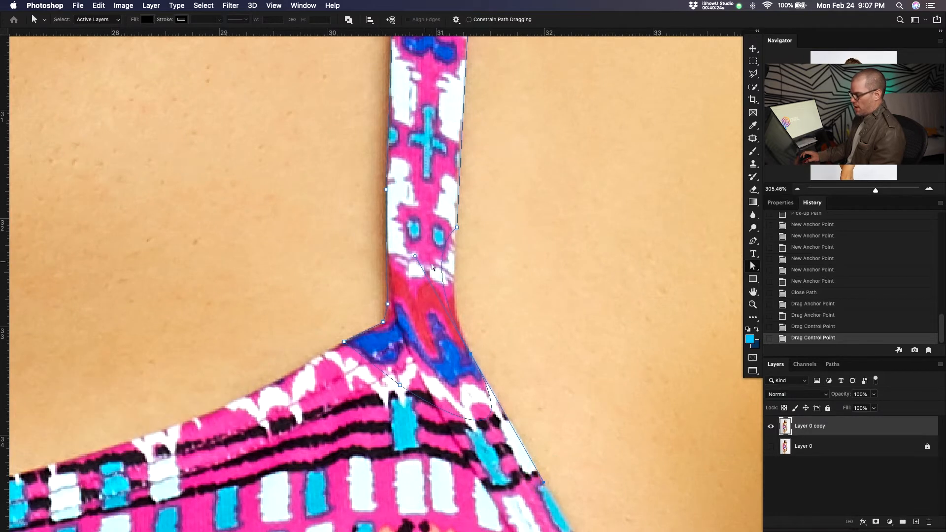
# Step: Bend the base anchor's upper handle independently so the curve hugs the strap's shoulder-side edge, and lengthen its lower handle along the swimsuit
pyautogui.moveTo(415, 258); pyautogui.dragTo(414, 256)
pyautogui.press('super+z')
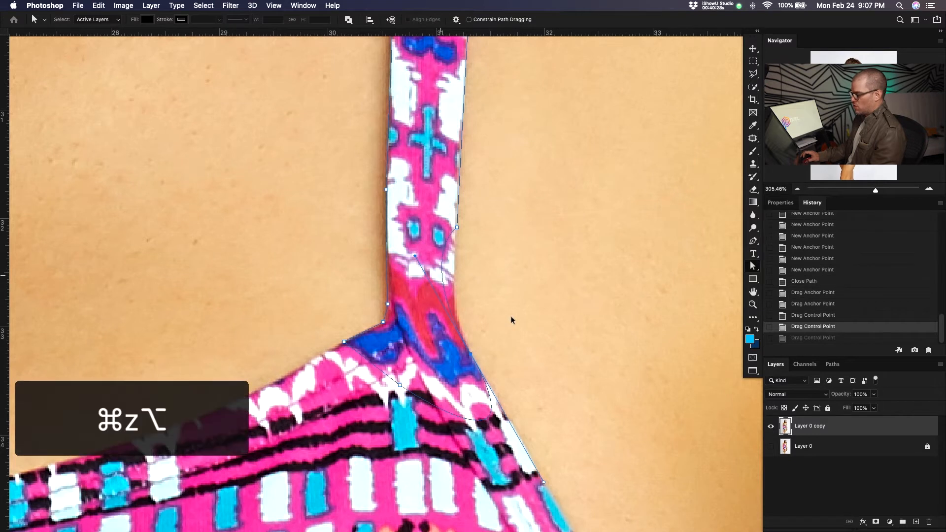
pyautogui.moveTo(416, 257); pyautogui.dragTo(517, 281)
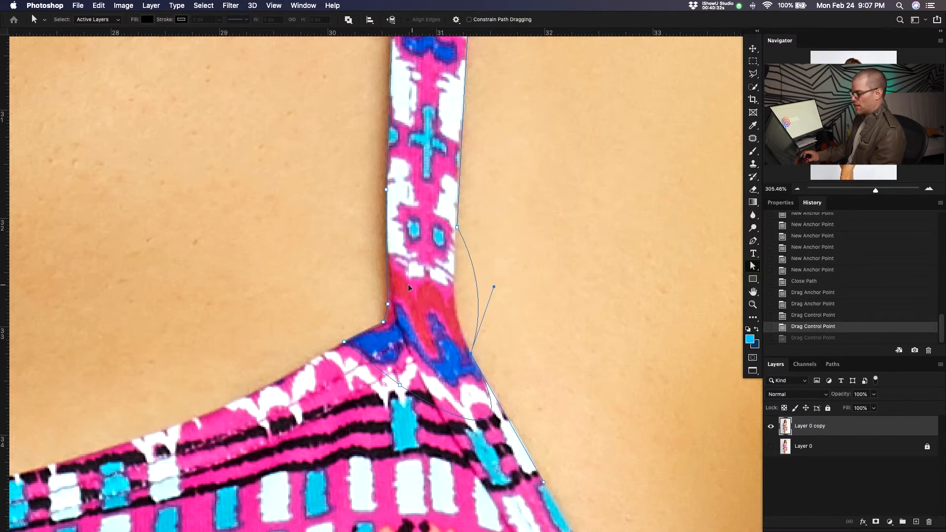
pyautogui.moveTo(398, 286); pyautogui.dragTo(482, 286)
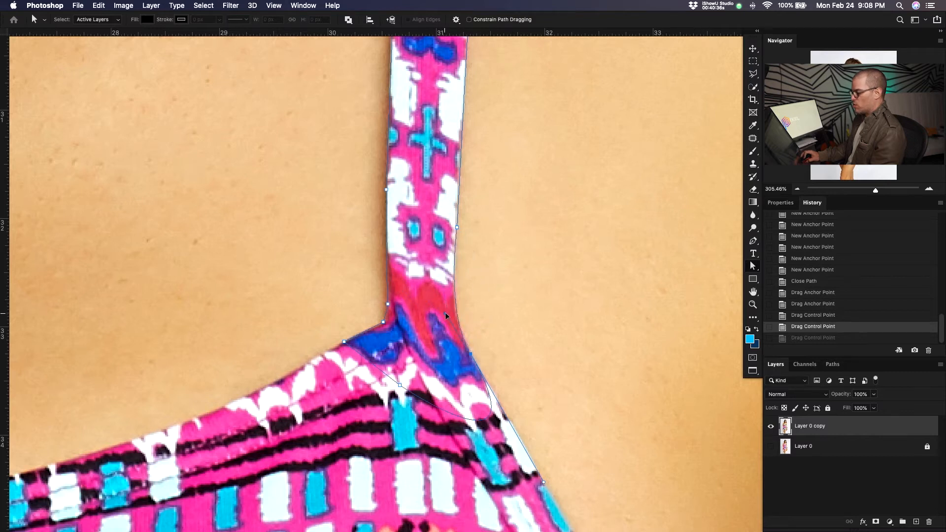
pyautogui.press('super+shift+z')
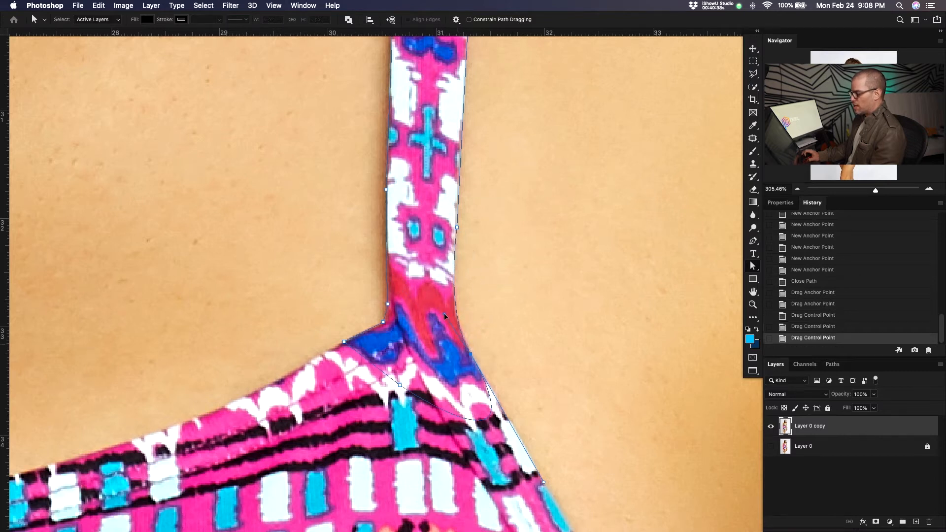
pyautogui.moveTo(545, 487); pyautogui.dragTo(558, 495)
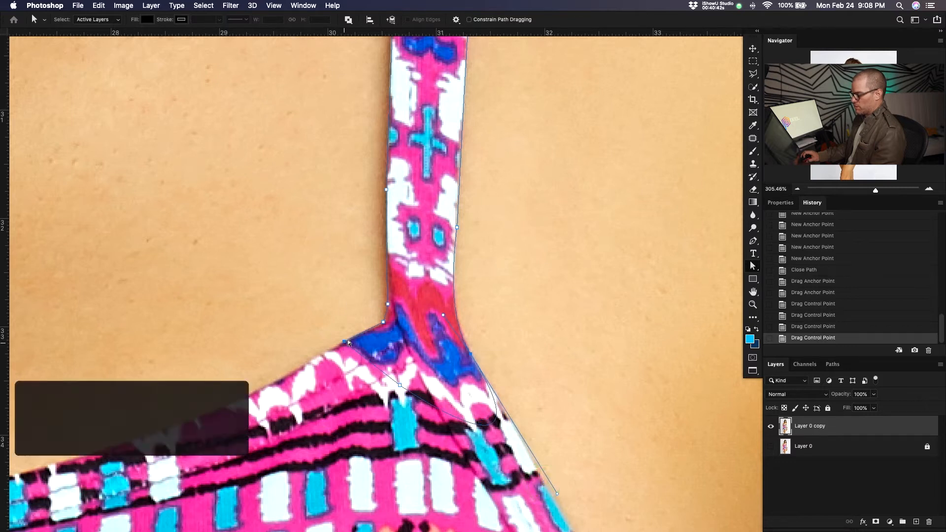
# Step: Shift the two neck-side anchor points at the strap's base to fit the corner where the strap meets the neckline
pyautogui.moveTo(333, 346); pyautogui.dragTo(330, 348)
pyautogui.moveTo(383, 322); pyautogui.dragTo(390, 321)
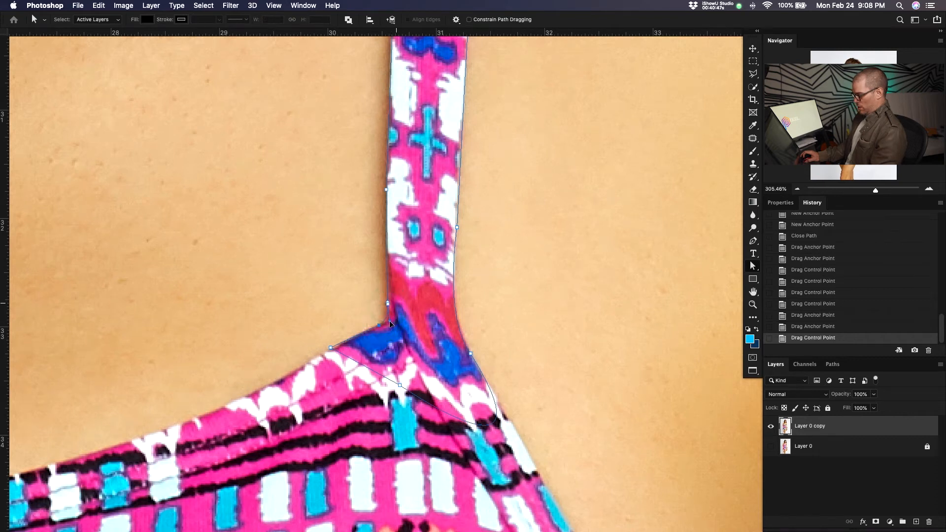
pyautogui.moveTo(465, 228); pyautogui.dragTo(452, 271)
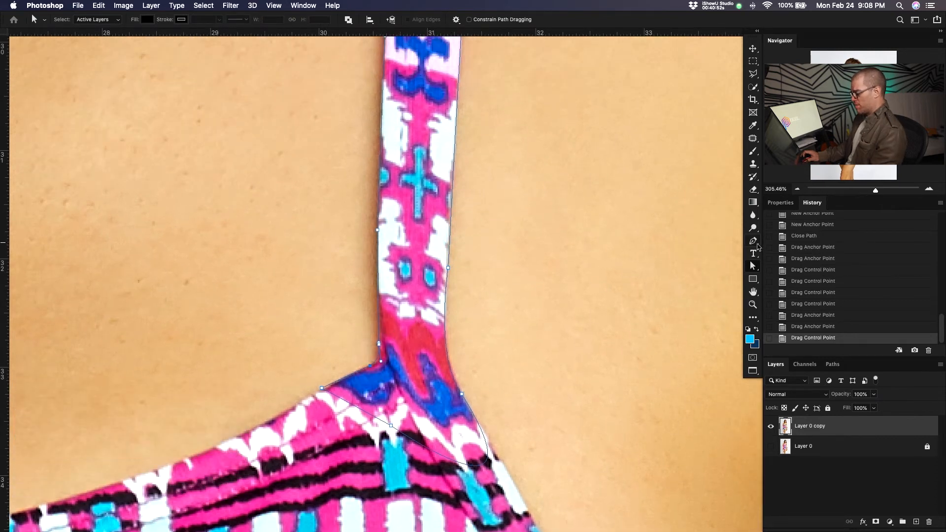
# Step: Convert the neck-side anchor point midway up the lower strap into a smooth point with the Convert Point tool
pyautogui.moveTo(753, 241); pyautogui.dragTo(800, 289)
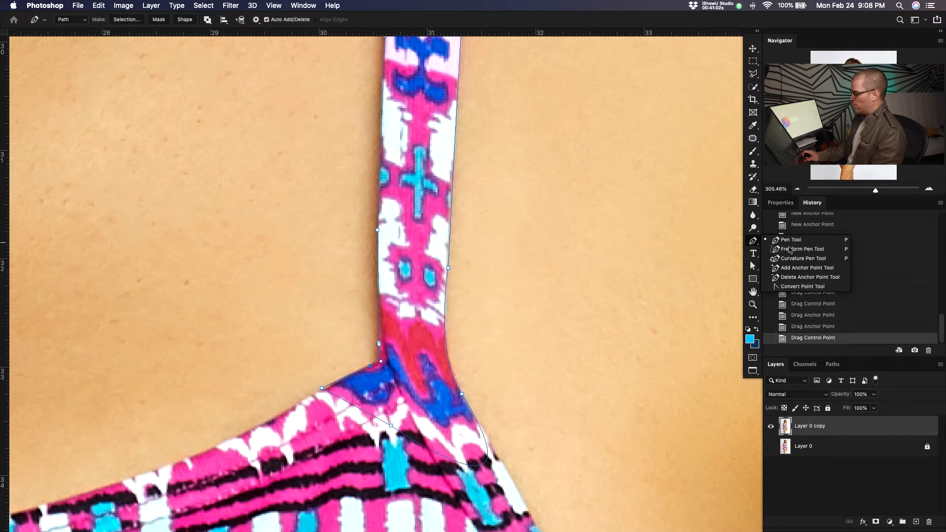
pyautogui.click(796, 287)
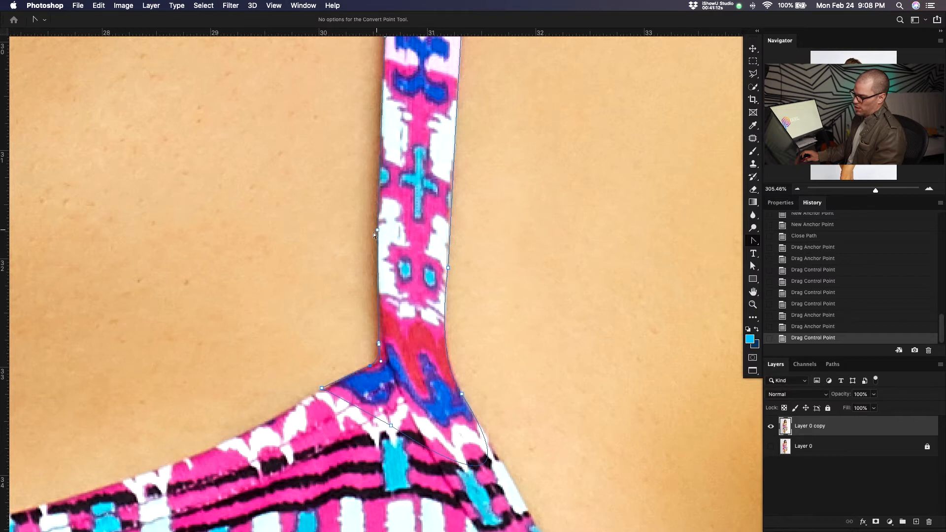
pyautogui.moveTo(377, 229); pyautogui.dragTo(355, 261)
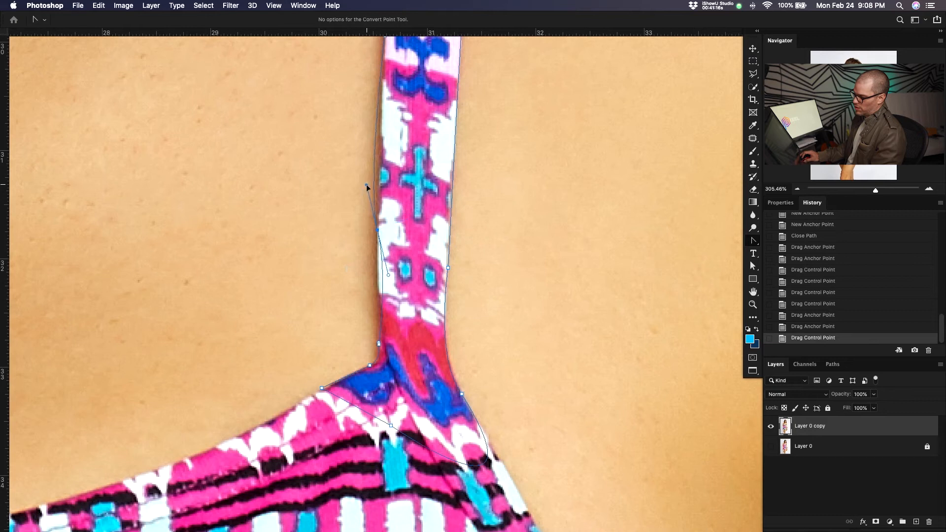
pyautogui.click(360, 189)
# Step: Adjust the converted anchor's upper and lower handles separately with the Direct Selection tool until the path follows the strap's neck-side edge
pyautogui.press('a')
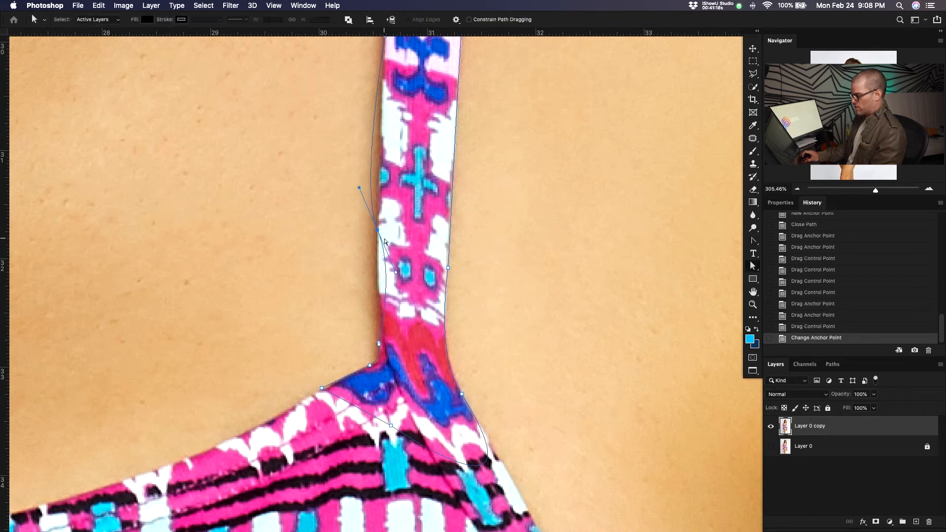
pyautogui.press('alt')
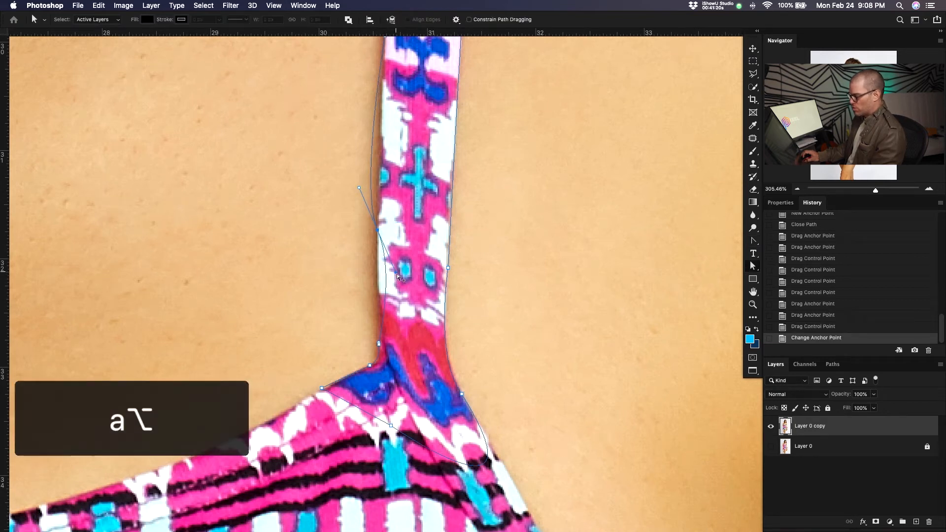
pyautogui.moveTo(398, 274); pyautogui.dragTo(375, 266)
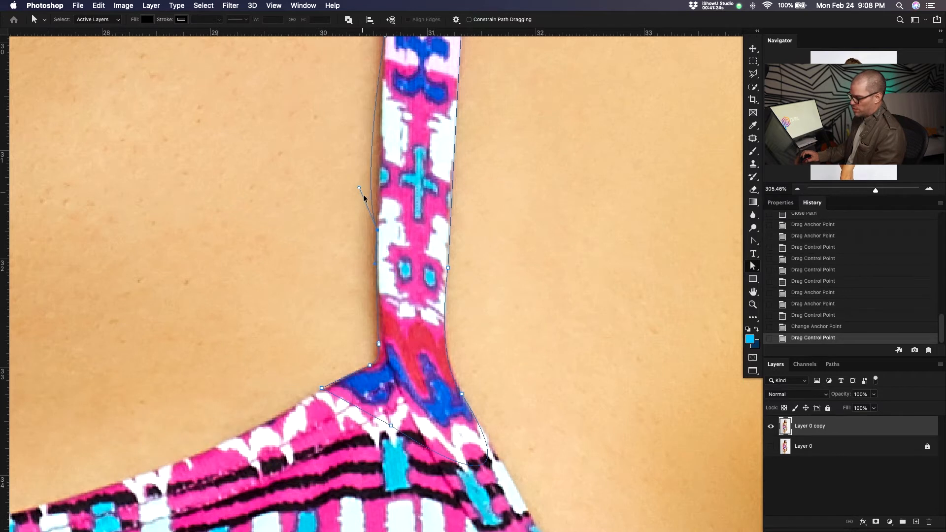
pyautogui.moveTo(360, 188)
pyautogui.mouseDown()
pyautogui.moveTo(375, 185)
pyautogui.moveTo(356, 192)
pyautogui.mouseUp()
pyautogui.press('super+z')
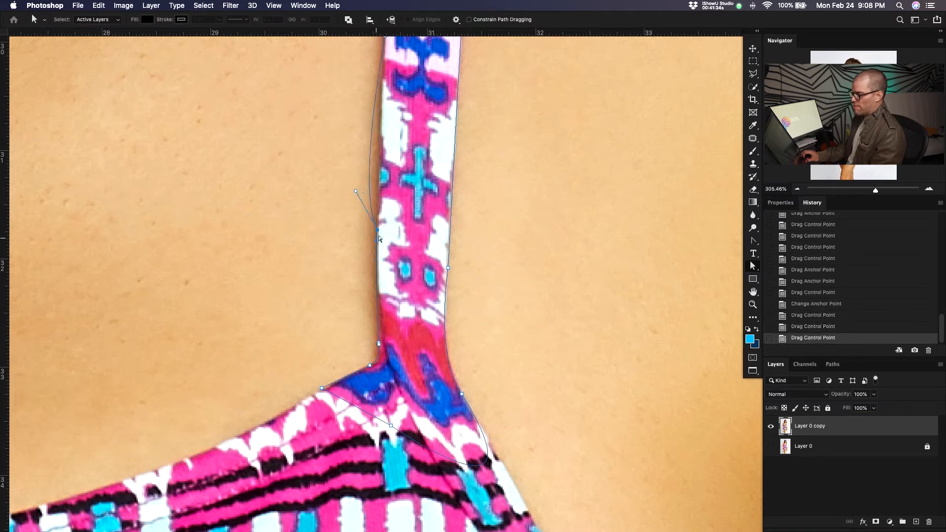
pyautogui.moveTo(350, 273); pyautogui.dragTo(375, 247)
pyautogui.click(356, 192)
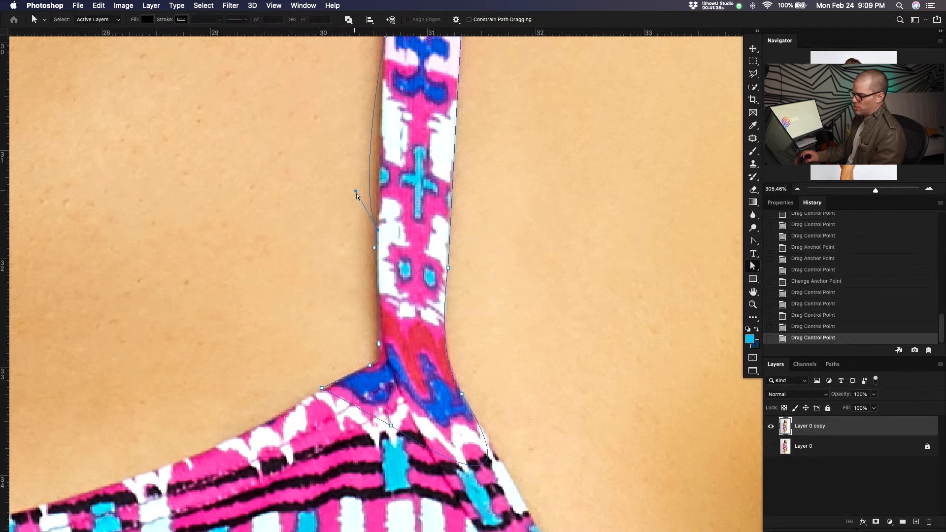
pyautogui.moveTo(356, 192)
pyautogui.mouseDown()
pyautogui.moveTo(371, 200)
pyautogui.moveTo(348, 201)
pyautogui.moveTo(382, 210)
pyautogui.moveTo(355, 207)
pyautogui.moveTo(399, 211)
pyautogui.moveTo(364, 204)
pyautogui.mouseUp()
pyautogui.press('alt')
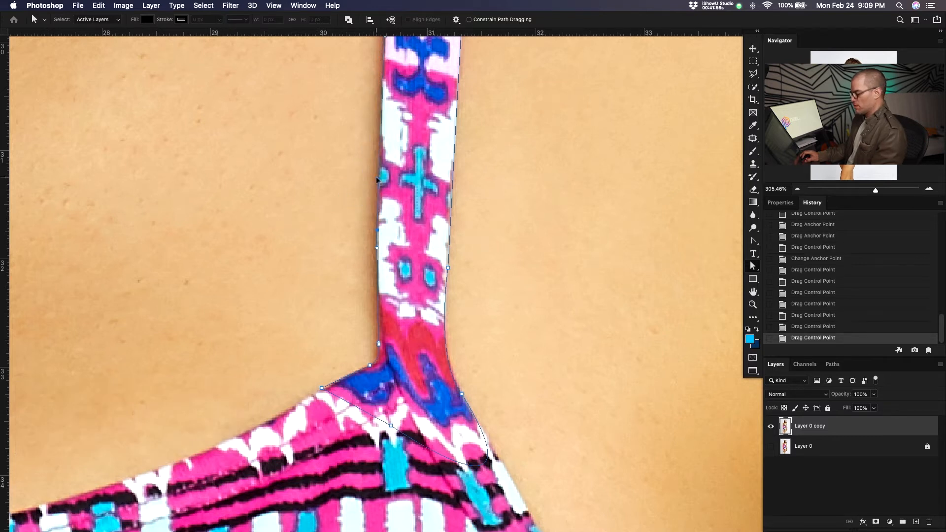
pyautogui.moveTo(376, 177); pyautogui.dragTo(379, 178)
# Step: Review the completed strap path on the whole figure and load the path as a selection
pyautogui.press('super+0')
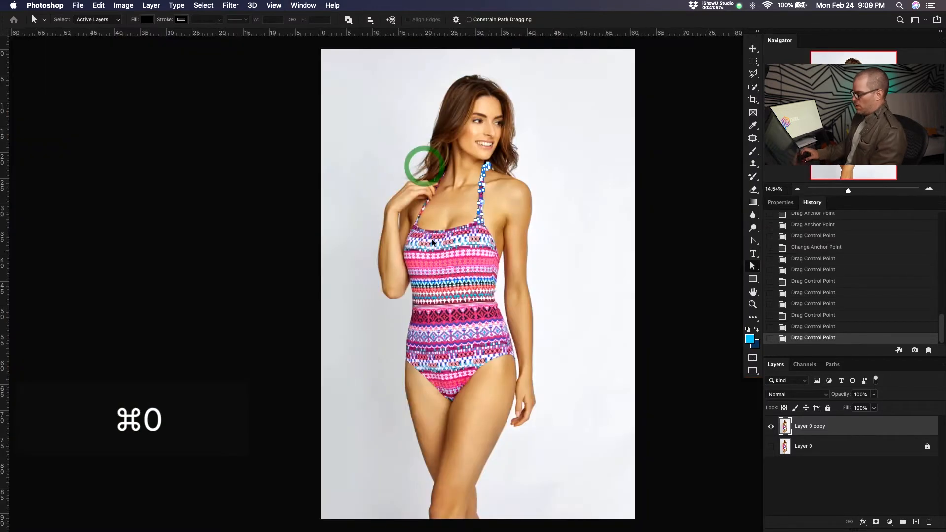
pyautogui.press('z')
pyautogui.moveTo(484, 184); pyautogui.dragTo(567, 170)
pyautogui.moveTo(531, 201); pyautogui.dragTo(523, 207)
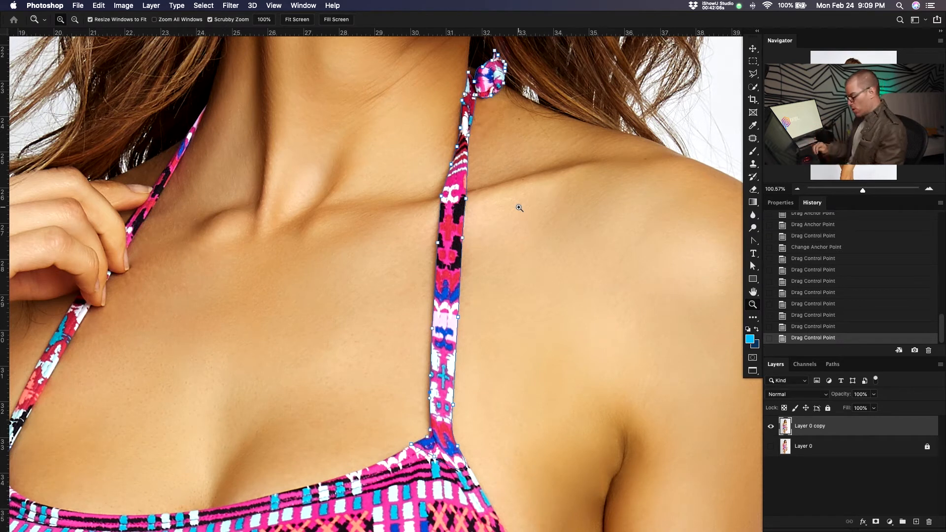
pyautogui.press('cmd+z')
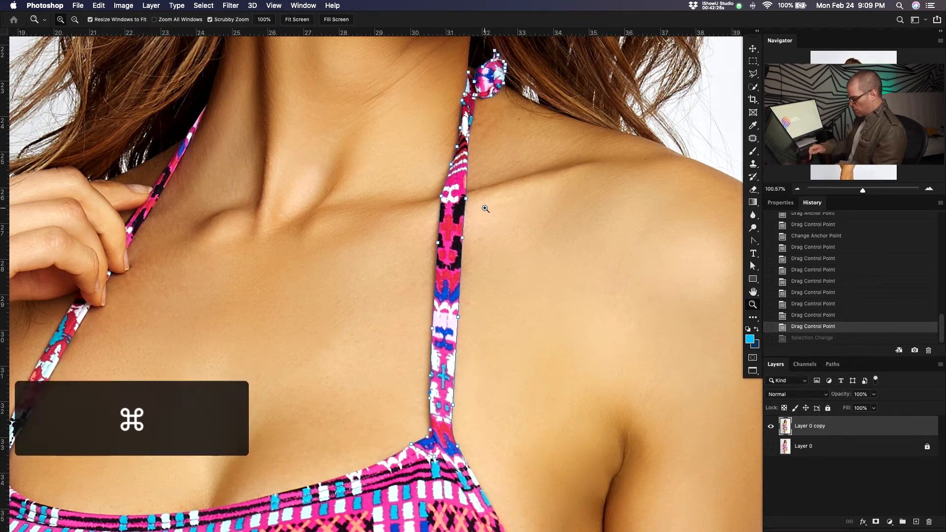
pyautogui.press('cmd+Return')
pyautogui.moveTo(522, 195); pyautogui.dragTo(463, 174)
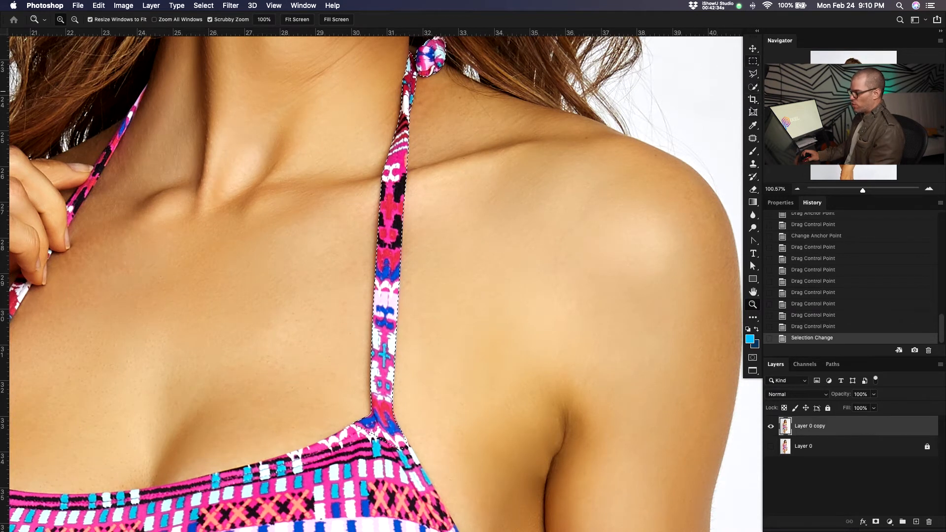
# Step: Try moving the selected strap with the Move tool, and undo both the move and the selection
pyautogui.press('v')
pyautogui.moveTo(390, 255); pyautogui.dragTo(427, 305)
pyautogui.press('super+z')
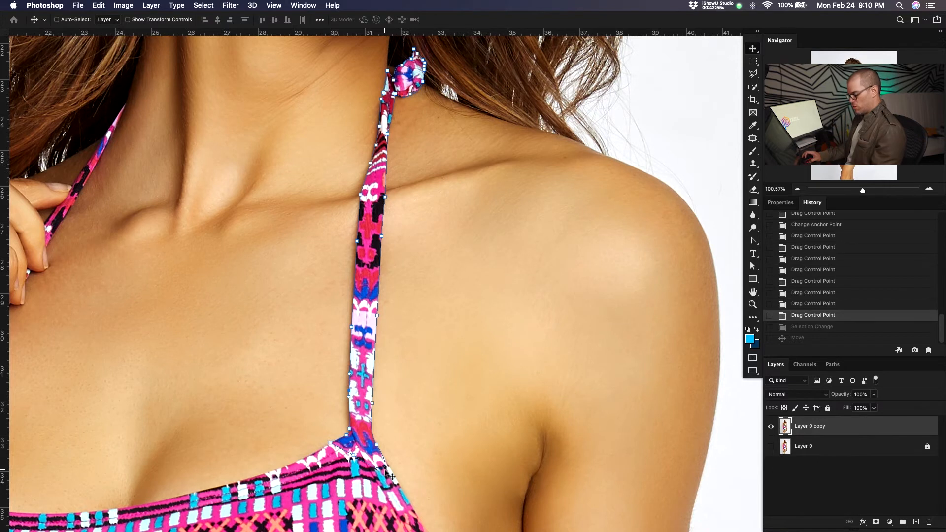
# Step: Show the full swimsuit and its side edges, and activate the Quick Selection tool
pyautogui.press('z')
pyautogui.moveTo(384, 428); pyautogui.dragTo(331, 428)
pyautogui.moveTo(434, 433)
pyautogui.mouseDown()
pyautogui.moveTo(470, 273)
pyautogui.moveTo(473, 161)
pyautogui.moveTo(477, 260)
pyautogui.mouseUp()
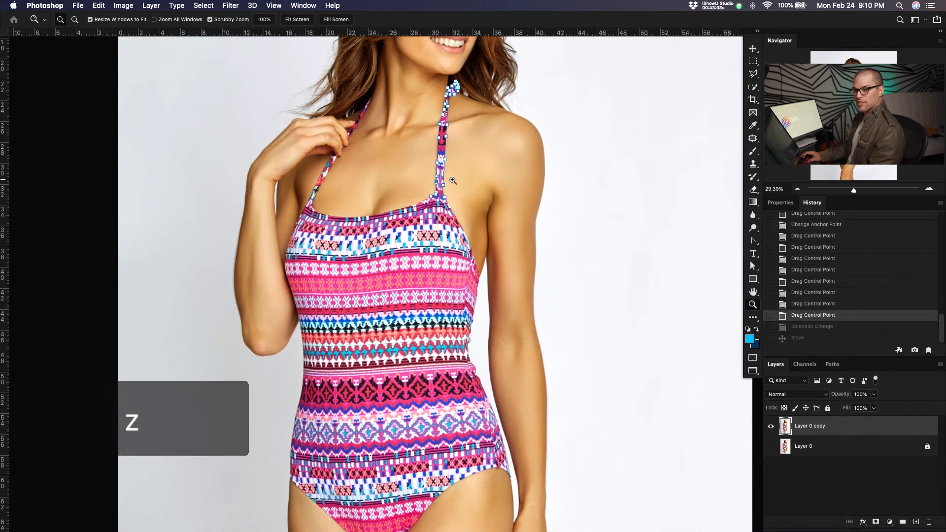
pyautogui.moveTo(537, 237); pyautogui.dragTo(451, 244)
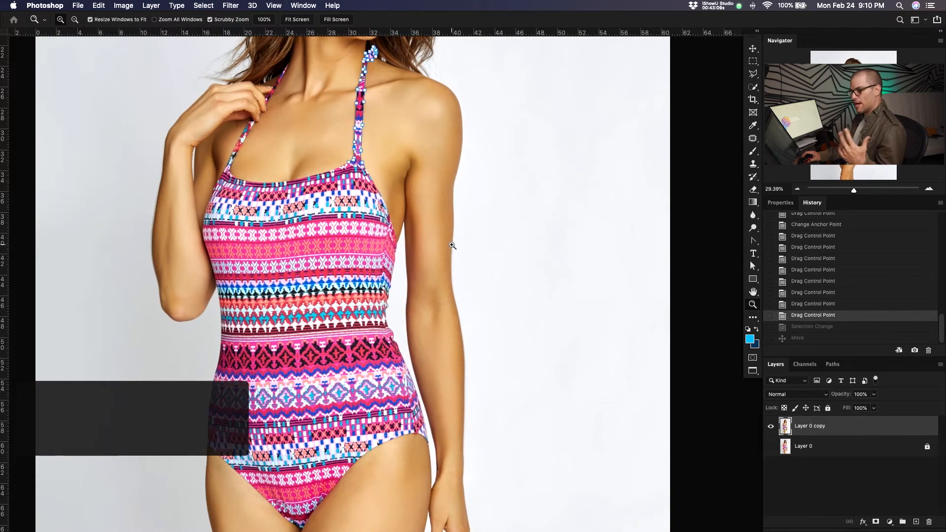
pyautogui.moveTo(453, 251); pyautogui.dragTo(448, 260)
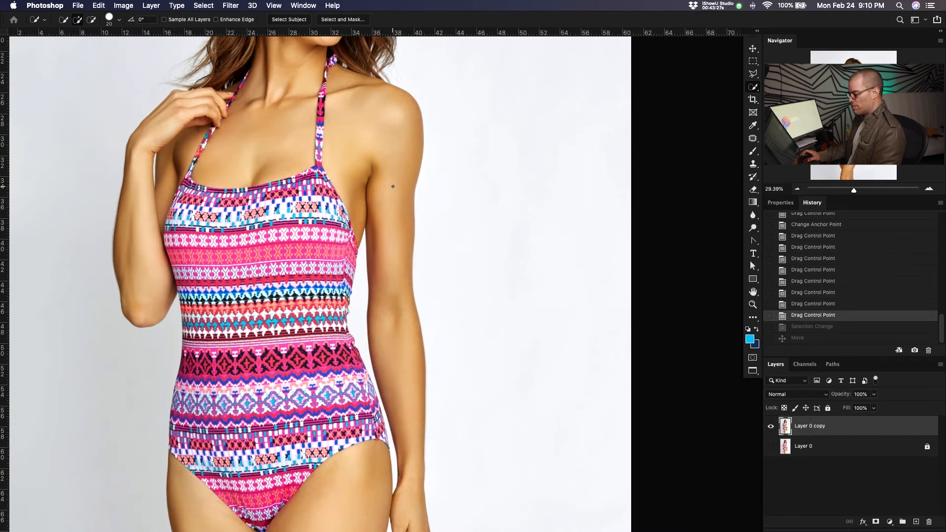
pyautogui.click(754, 88)
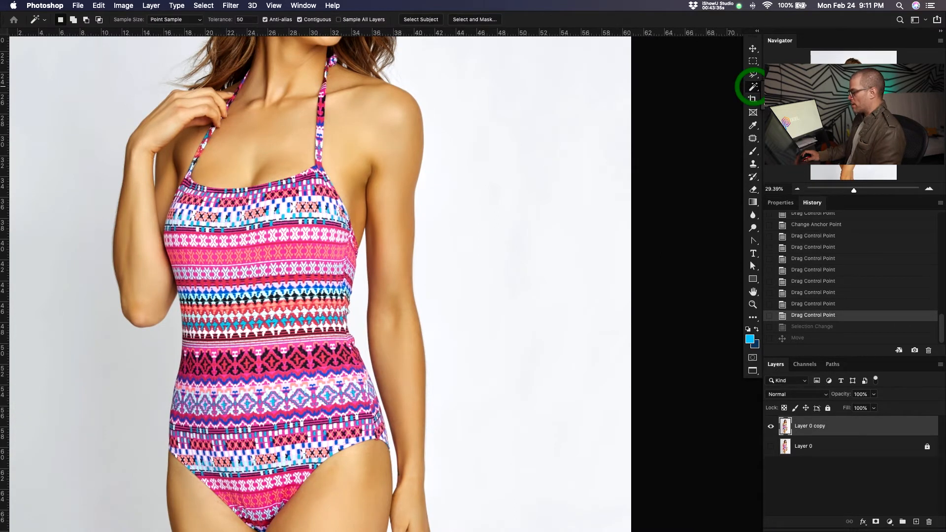
pyautogui.click(784, 96)
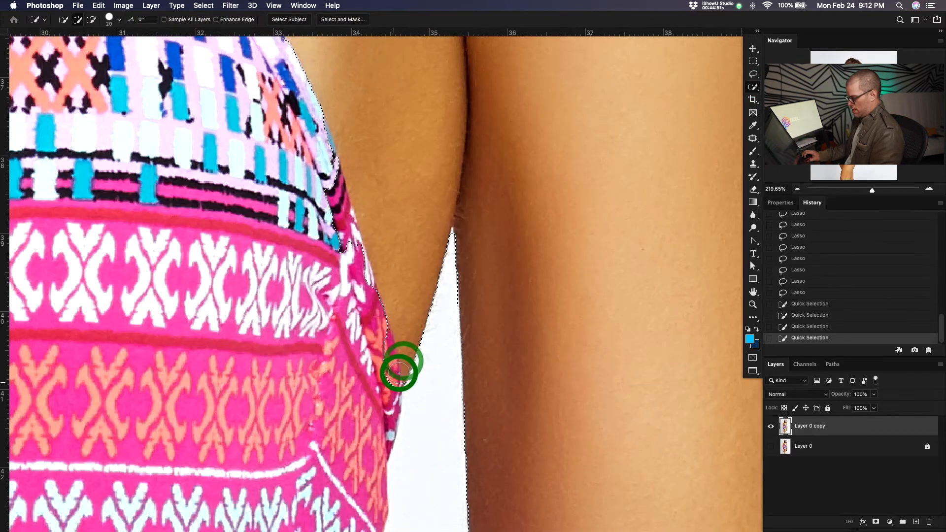
# Step: Refine the Quick Selection along the swimsuit's side edge beneath the arm by adding and subtracting small areas
pyautogui.click(395, 383)
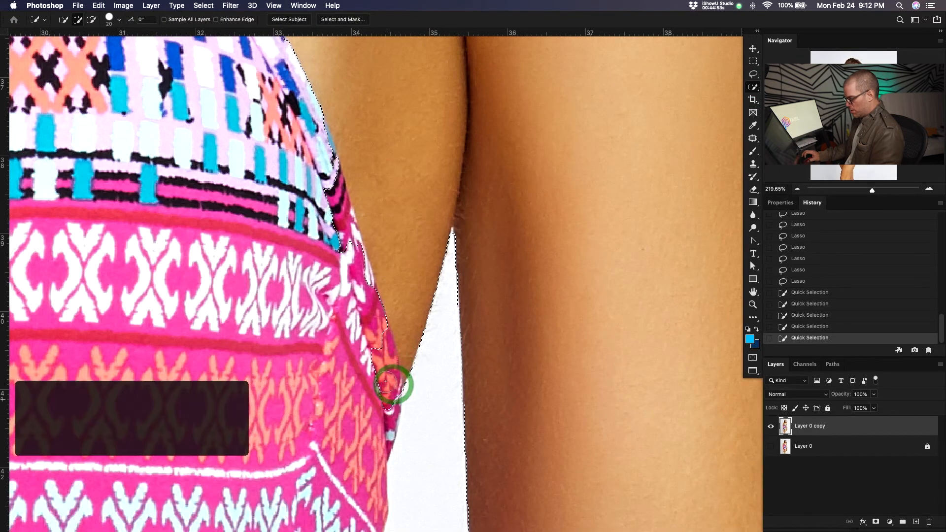
pyautogui.keyDown('alt'); pyautogui.click(390, 410); pyautogui.keyUp('alt')
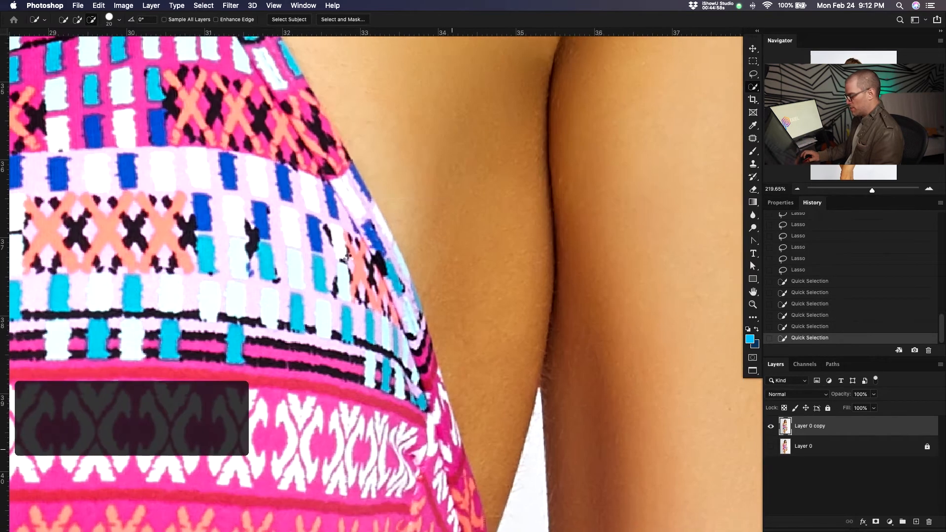
pyautogui.click(355, 274)
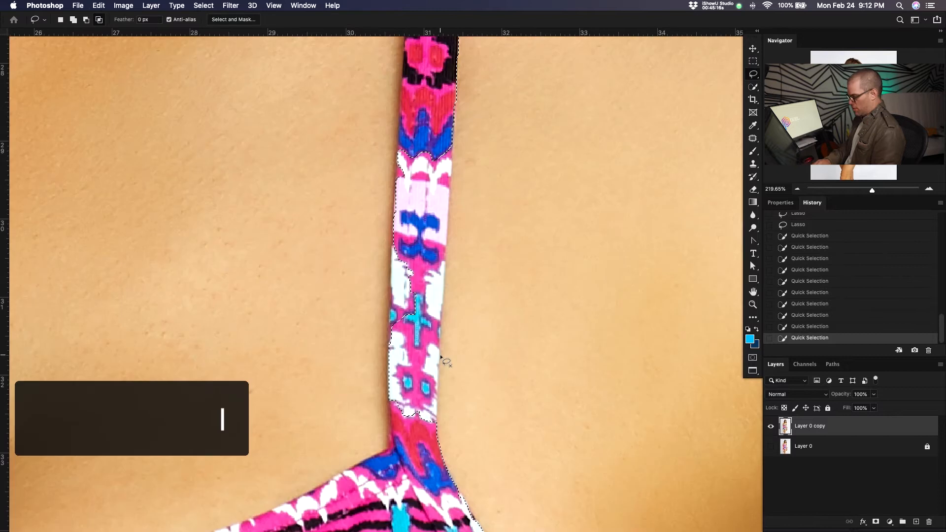
# Step: Start a subtracting Polygonal Lasso outline up the strap's outer edge, from just above the swimsuit top past the collarbone
pyautogui.press('l')
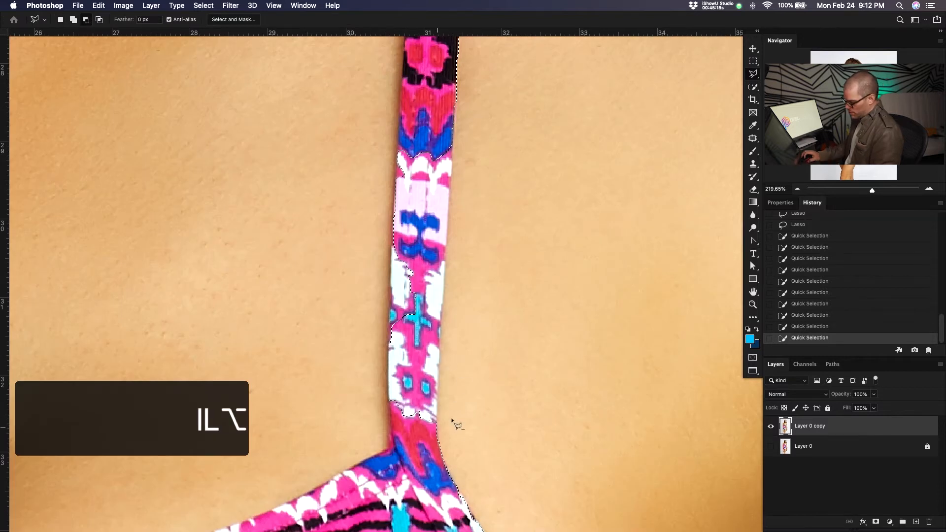
pyautogui.keyDown('alt'); pyautogui.click(438, 424); pyautogui.keyUp('alt')
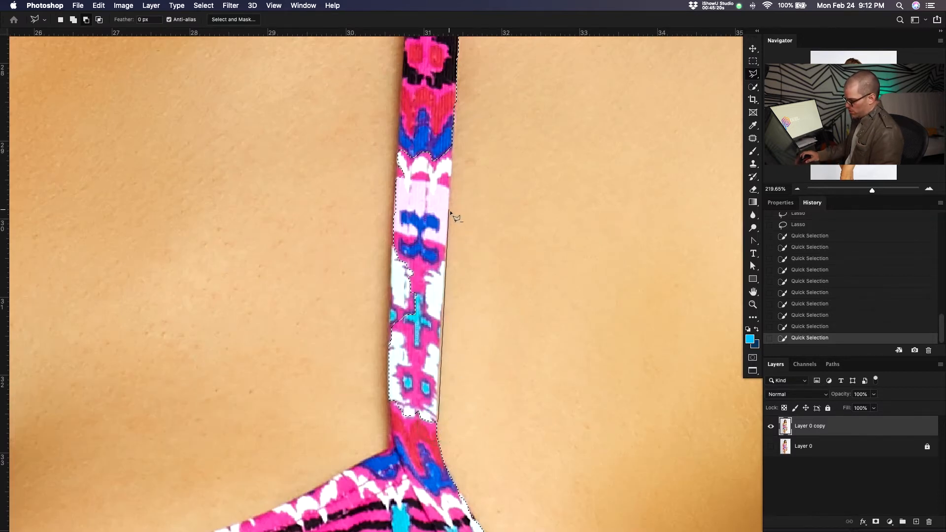
pyautogui.click(455, 125)
pyautogui.press('space')
pyautogui.moveTo(461, 100); pyautogui.dragTo(477, 308)
pyautogui.keyDown('alt'); pyautogui.click(474, 241); pyautogui.keyUp('alt')
pyautogui.click(475, 212)
pyautogui.click(484, 125)
pyautogui.press('space')
pyautogui.moveTo(489, 97); pyautogui.dragTo(490, 255)
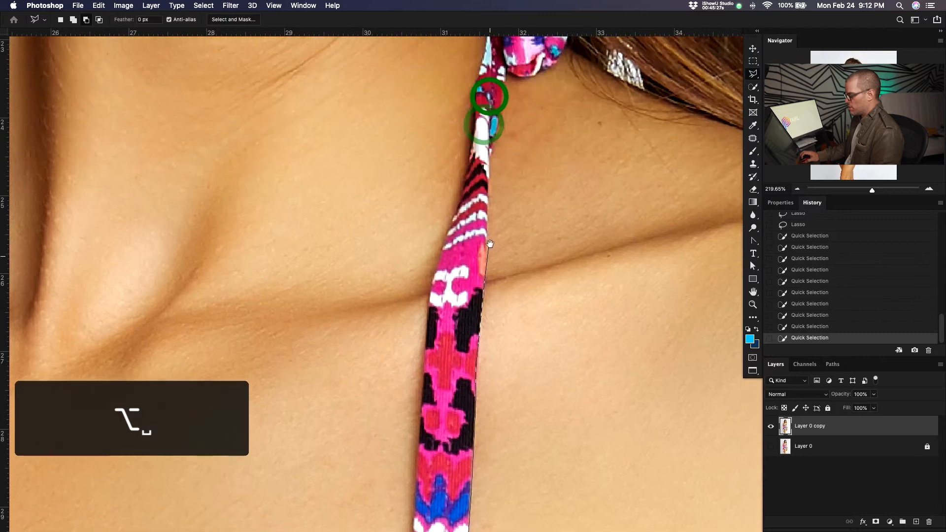
# Step: Continue the subtracting outline up the rest of the strap and around the underside of the neck knot
pyautogui.click(491, 197)
pyautogui.click(491, 153)
pyautogui.click(494, 132)
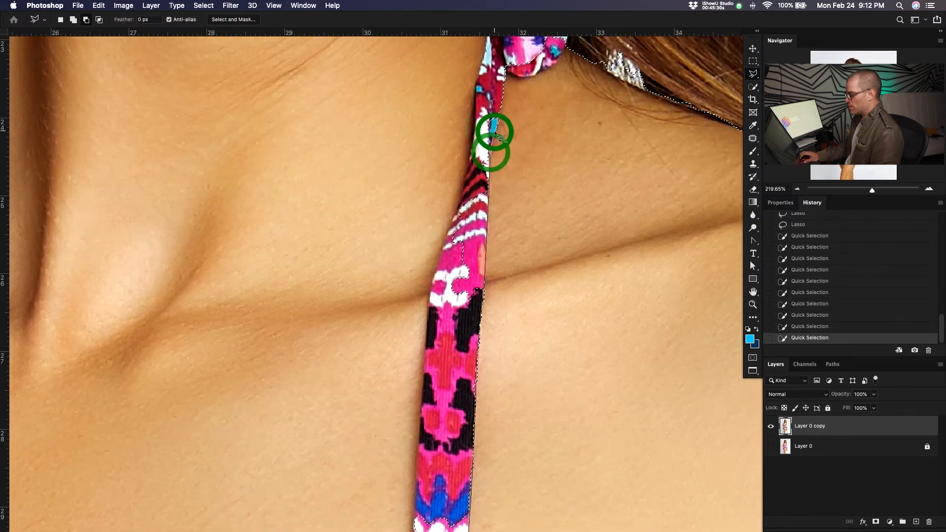
pyautogui.click(506, 65)
pyautogui.click(536, 75)
pyautogui.click(537, 74)
pyautogui.click(541, 69)
pyautogui.click(548, 69)
pyautogui.press('space')
pyautogui.moveTo(555, 77); pyautogui.dragTo(533, 209)
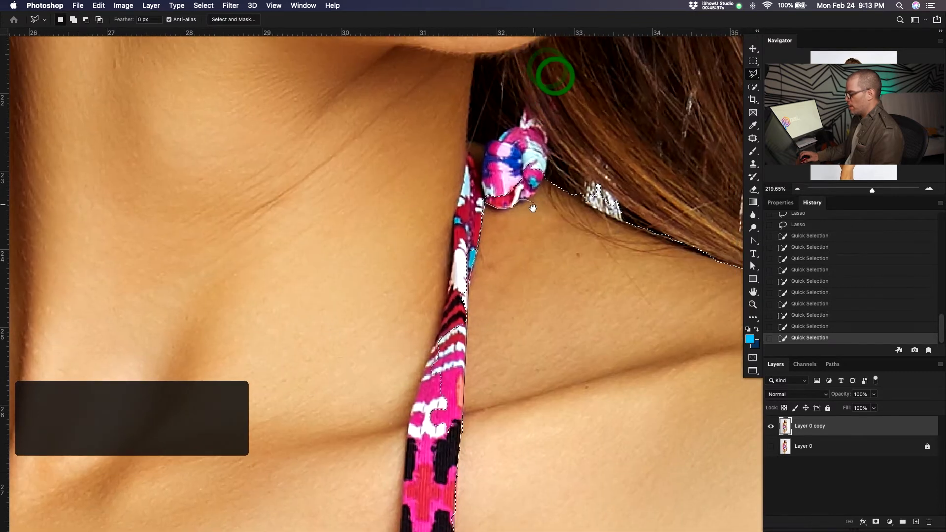
# Step: Trace the hairline along the shoulder and close the outline around the body, subtracting everything beside the arm and shoulder
pyautogui.click(543, 183)
pyautogui.click(570, 193)
pyautogui.click(589, 207)
pyautogui.click(614, 218)
pyautogui.click(662, 237)
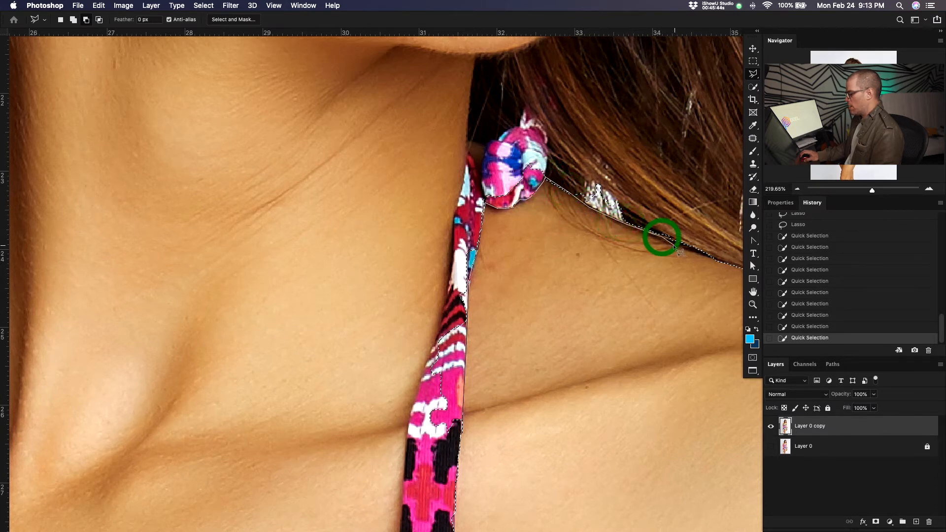
pyautogui.click(687, 249)
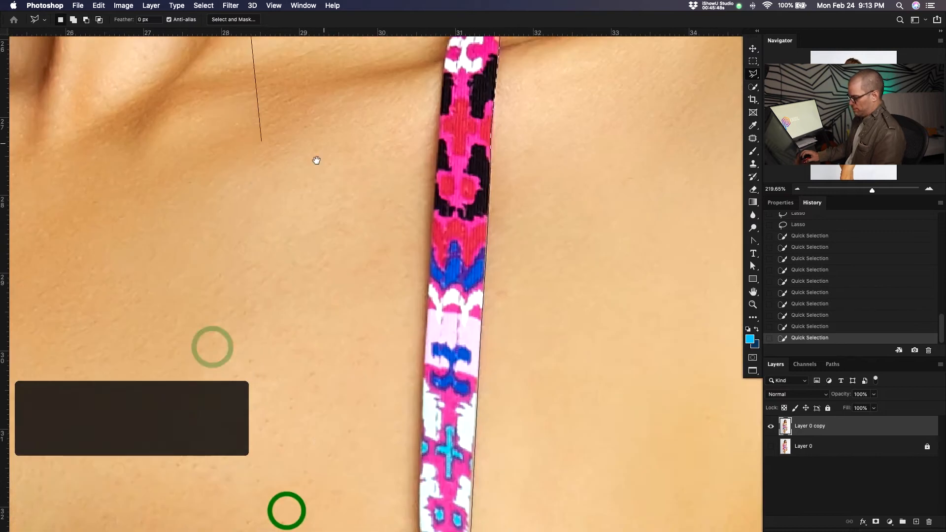
pyautogui.press('super+0')
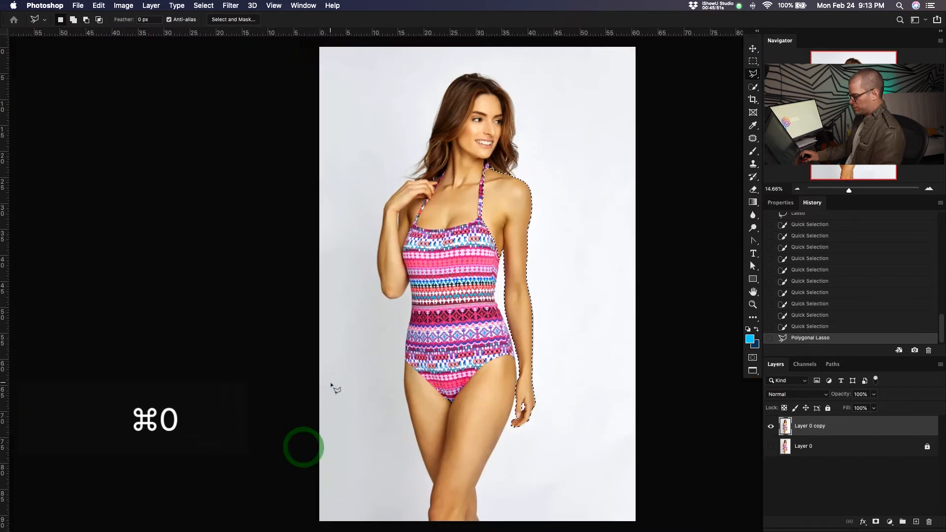
# Step: Adjust the arm-and-shoulder selection with the Rectangular Marquee tool and review its outline down the arm
pyautogui.press('z')
pyautogui.click(473, 287)
pyautogui.press('m')
pyautogui.moveTo(382, 181); pyautogui.dragTo(543, 282)
pyautogui.press('space')
pyautogui.press('z')
pyautogui.moveTo(555, 317); pyautogui.dragTo(557, 280)
pyautogui.moveTo(577, 274)
pyautogui.mouseDown()
pyautogui.moveTo(614, 259)
pyautogui.moveTo(575, 271)
pyautogui.mouseUp()
pyautogui.press('z')
pyautogui.moveTo(525, 378); pyautogui.dragTo(545, 207)
pyautogui.moveTo(538, 387); pyautogui.dragTo(540, 429)
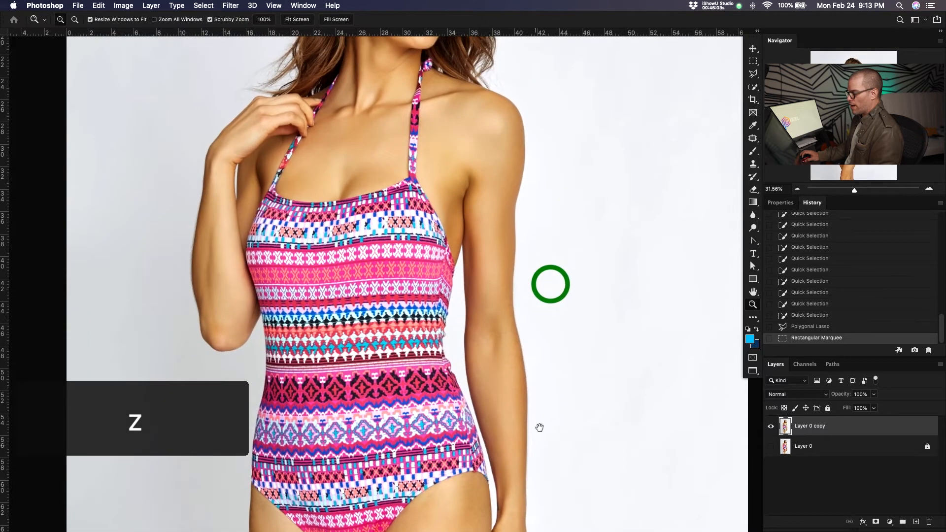
pyautogui.moveTo(523, 195); pyautogui.dragTo(524, 238)
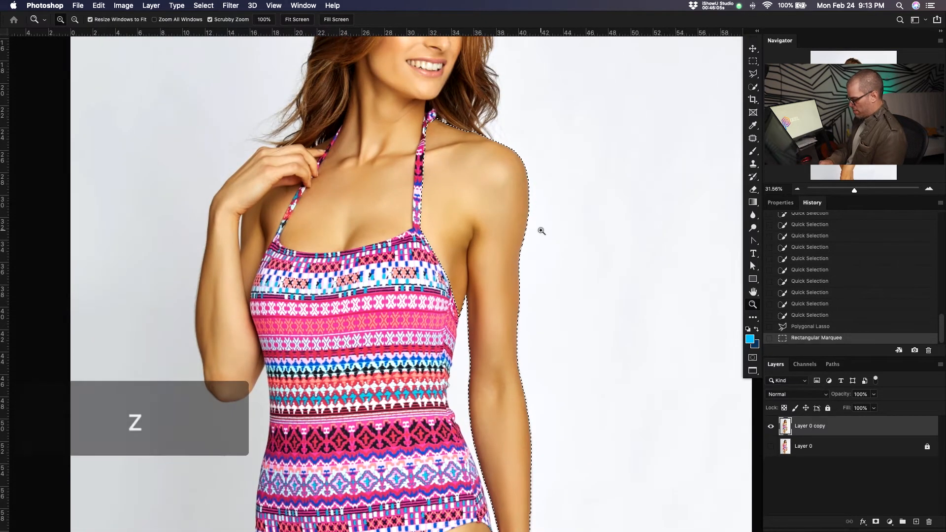
# Step: Copy the selected arm and shoulder to a new layer, hide Layer 0 copy, and inspect the cut edges
pyautogui.press('super+j')
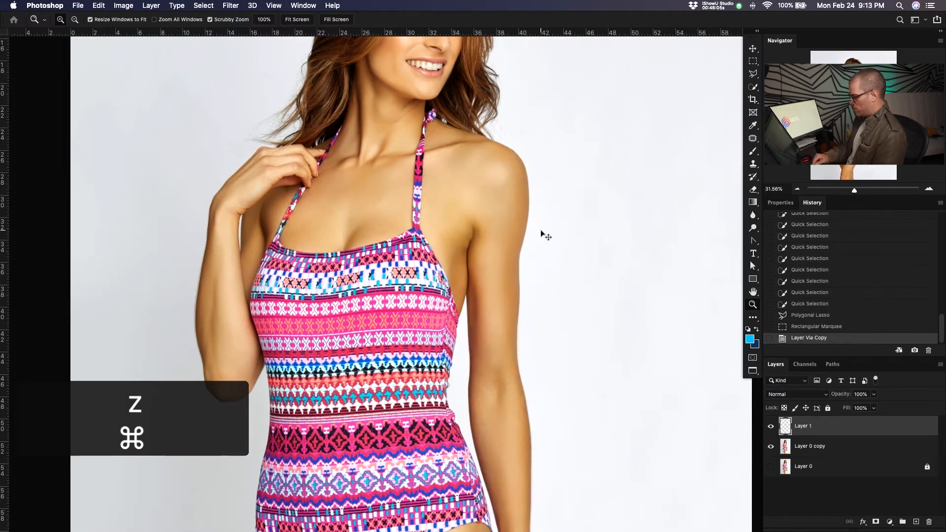
pyautogui.click(771, 446)
pyautogui.moveTo(448, 268); pyautogui.dragTo(494, 253)
pyautogui.moveTo(568, 343); pyautogui.dragTo(510, 289)
pyautogui.moveTo(618, 344); pyautogui.dragTo(661, 312)
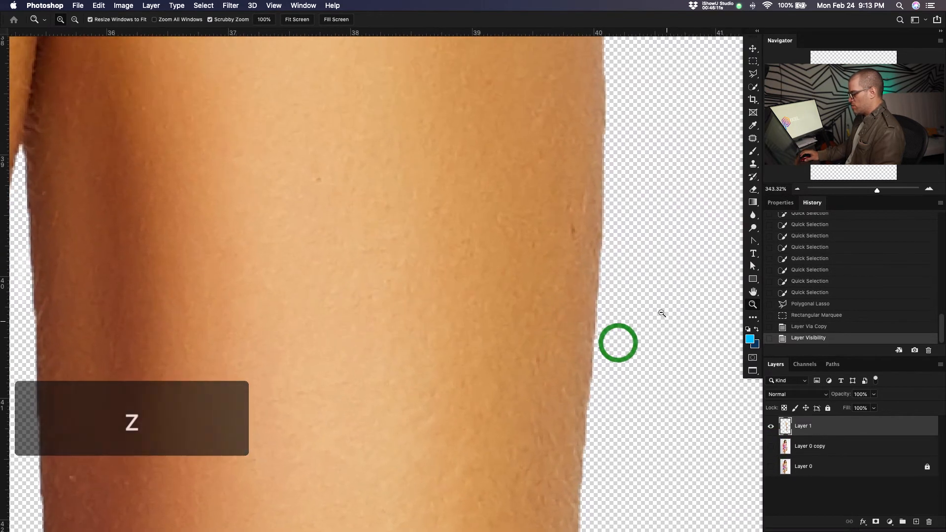
pyautogui.click(594, 249)
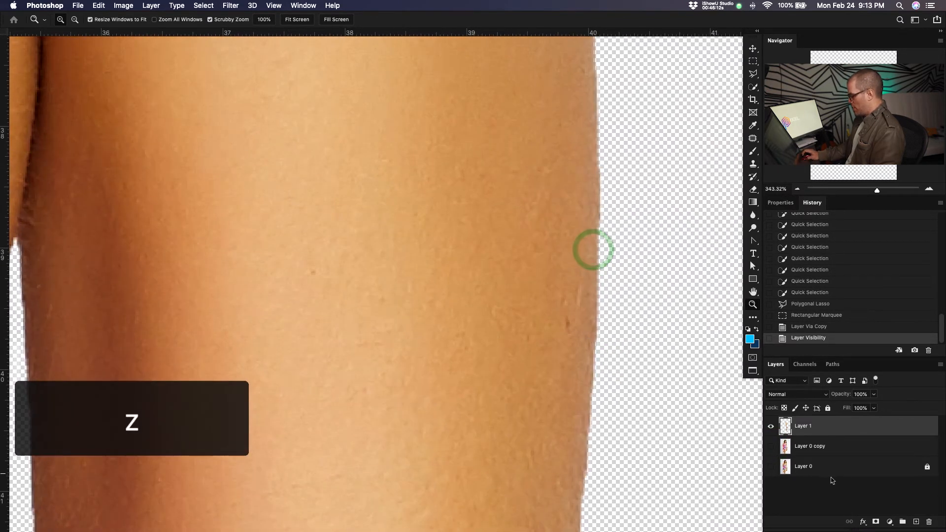
# Step: Add a Solid Color fill layer in bright green
pyautogui.click(889, 521)
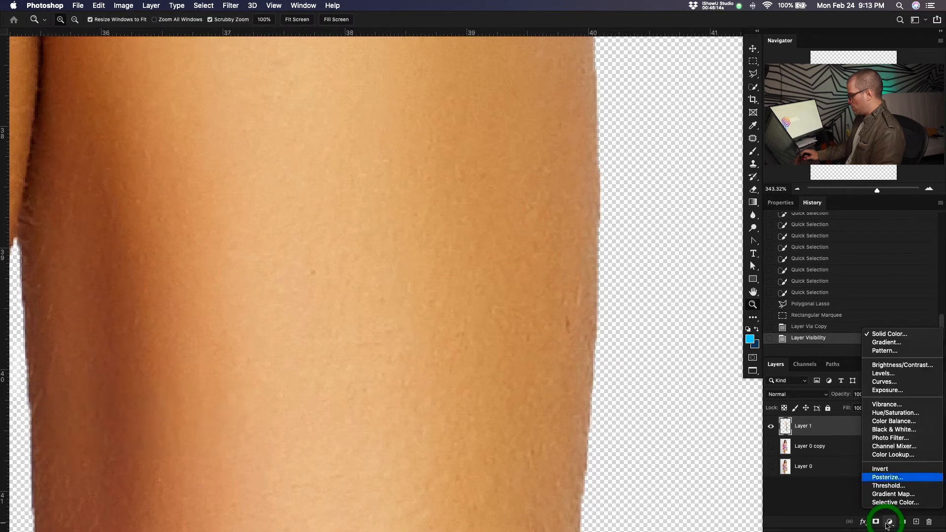
pyautogui.click(899, 335)
pyautogui.moveTo(554, 264); pyautogui.dragTo(562, 351)
pyautogui.click(521, 277)
pyautogui.click(645, 255)
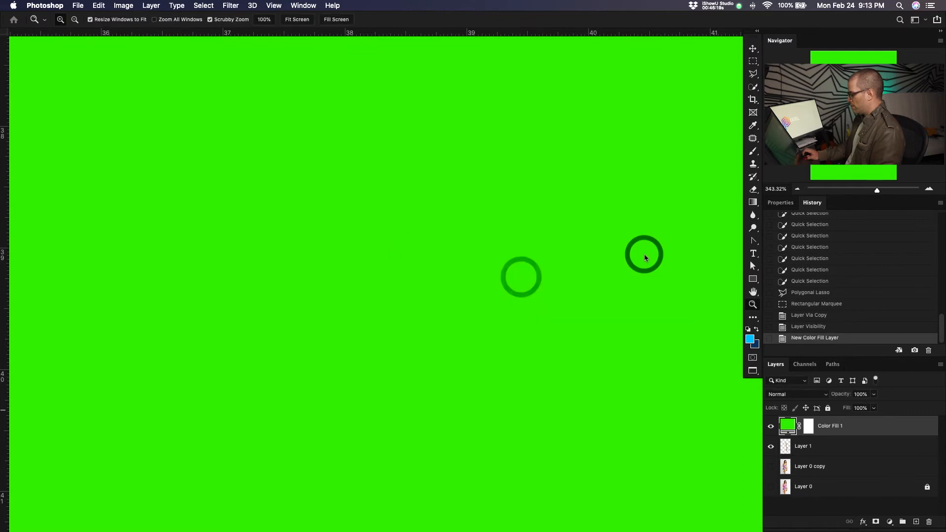
# Step: Move the green fill layer directly beneath Layer 1, cancelling the Layer Style dialog
pyautogui.moveTo(848, 427); pyautogui.dragTo(854, 473)
pyautogui.doubleClick(854, 469)
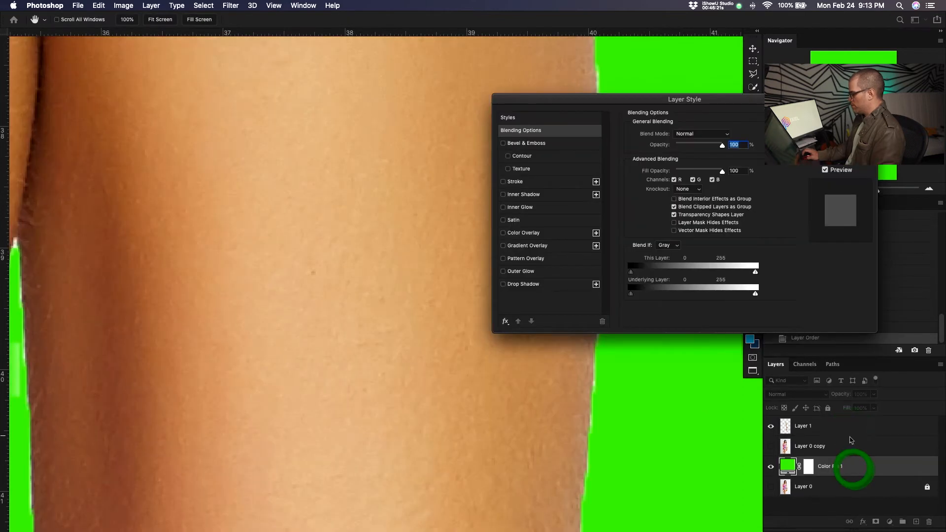
pyautogui.press('Escape')
pyautogui.moveTo(854, 466); pyautogui.dragTo(853, 447)
# Step: Examine the arm cutout's edges against the green background from the underarm down to the fingers
pyautogui.moveTo(594, 294); pyautogui.dragTo(599, 339)
pyautogui.press('z')
pyautogui.moveTo(613, 251); pyautogui.dragTo(576, 280)
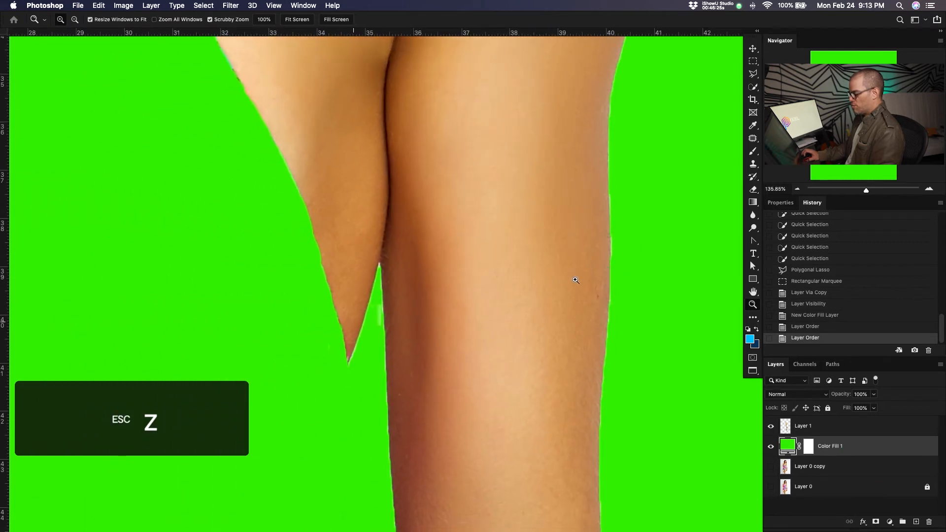
pyautogui.moveTo(478, 359); pyautogui.dragTo(391, 94)
pyautogui.moveTo(519, 384); pyautogui.dragTo(470, 182)
pyautogui.moveTo(497, 403); pyautogui.dragTo(484, 296)
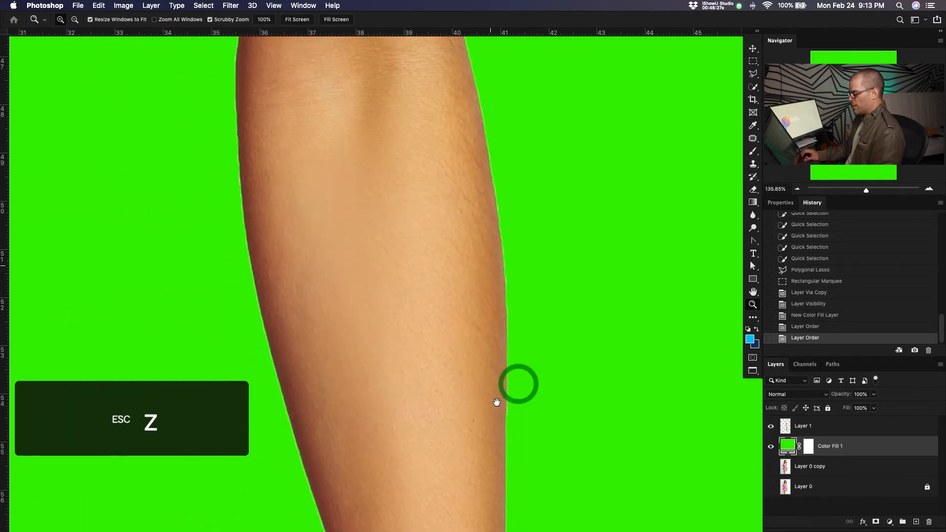
pyautogui.moveTo(538, 441); pyautogui.dragTo(514, 166)
pyautogui.moveTo(513, 214); pyautogui.dragTo(534, 157)
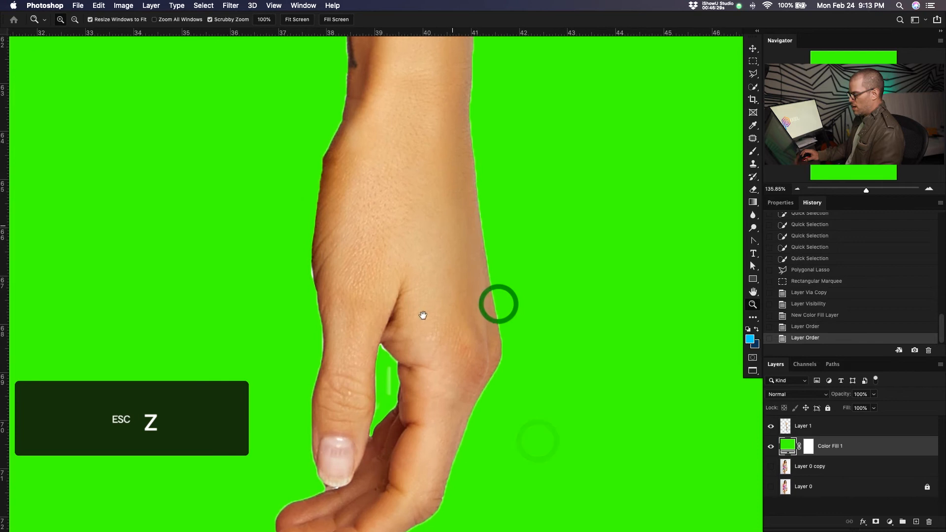
pyautogui.moveTo(420, 313); pyautogui.dragTo(444, 281)
pyautogui.moveTo(409, 349); pyautogui.dragTo(401, 220)
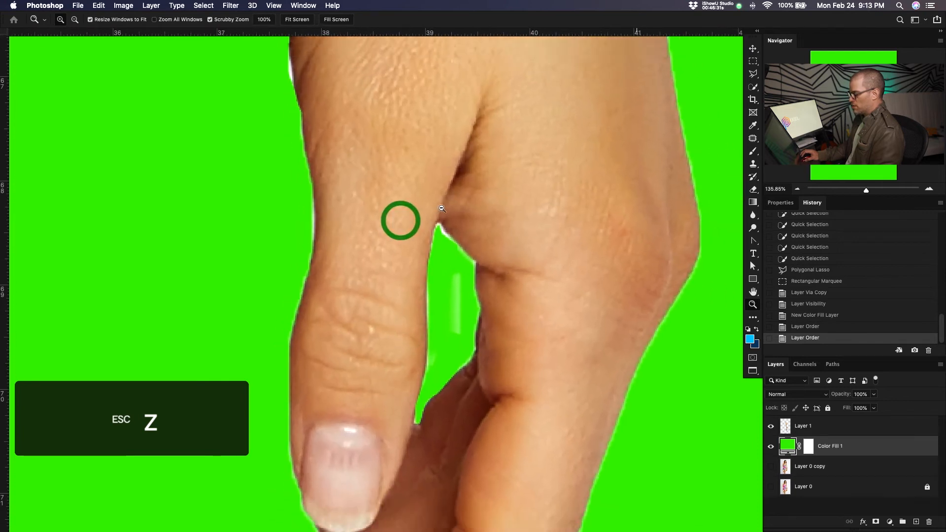
pyautogui.moveTo(416, 365); pyautogui.dragTo(465, 236)
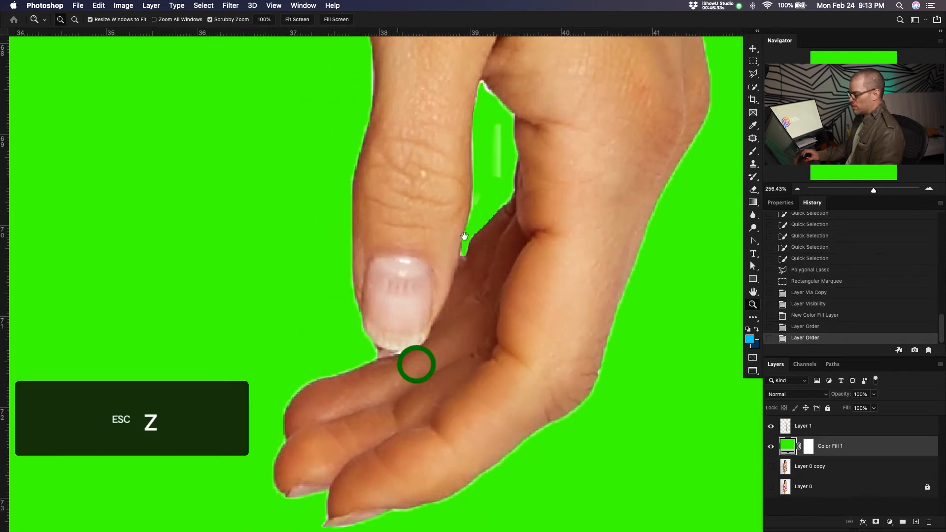
pyautogui.moveTo(405, 415); pyautogui.dragTo(445, 259)
# Step: Examine the cutout's edges from the hand back up the inner arm to the shoulder and neckline
pyautogui.moveTo(446, 186); pyautogui.dragTo(475, 359)
pyautogui.moveTo(507, 145); pyautogui.dragTo(504, 335)
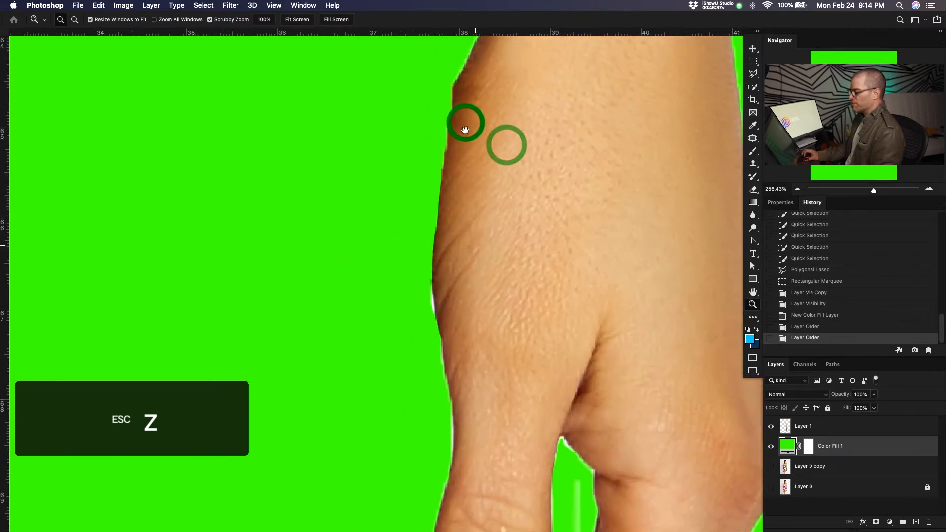
pyautogui.moveTo(464, 123); pyautogui.dragTo(465, 275)
pyautogui.moveTo(492, 190); pyautogui.dragTo(494, 391)
pyautogui.moveTo(477, 135); pyautogui.dragTo(499, 311)
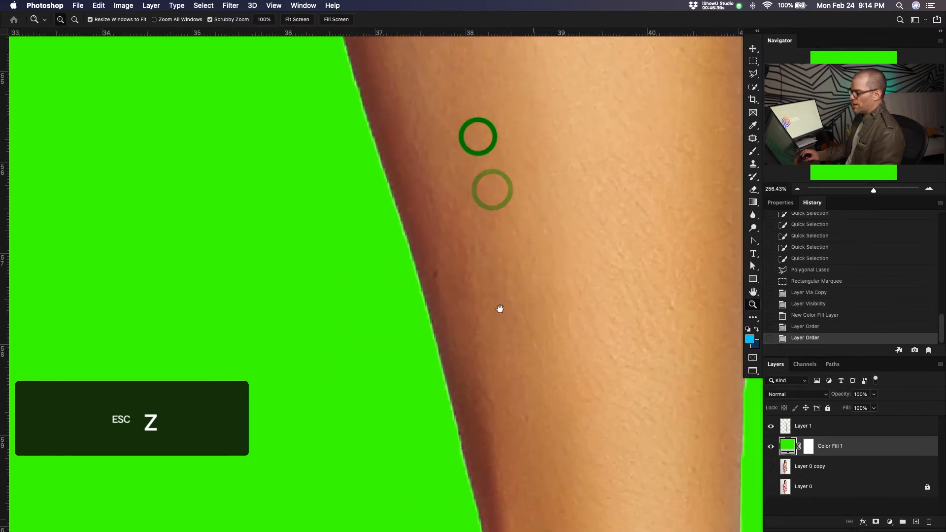
pyautogui.moveTo(421, 149); pyautogui.dragTo(439, 250)
pyautogui.moveTo(395, 180); pyautogui.dragTo(431, 282)
pyautogui.moveTo(450, 178); pyautogui.dragTo(479, 419)
pyautogui.moveTo(490, 232); pyautogui.dragTo(507, 243)
pyautogui.moveTo(433, 169); pyautogui.dragTo(404, 478)
pyautogui.moveTo(442, 165); pyautogui.dragTo(428, 486)
pyautogui.moveTo(463, 189); pyautogui.dragTo(451, 264)
pyautogui.moveTo(516, 276); pyautogui.dragTo(516, 275)
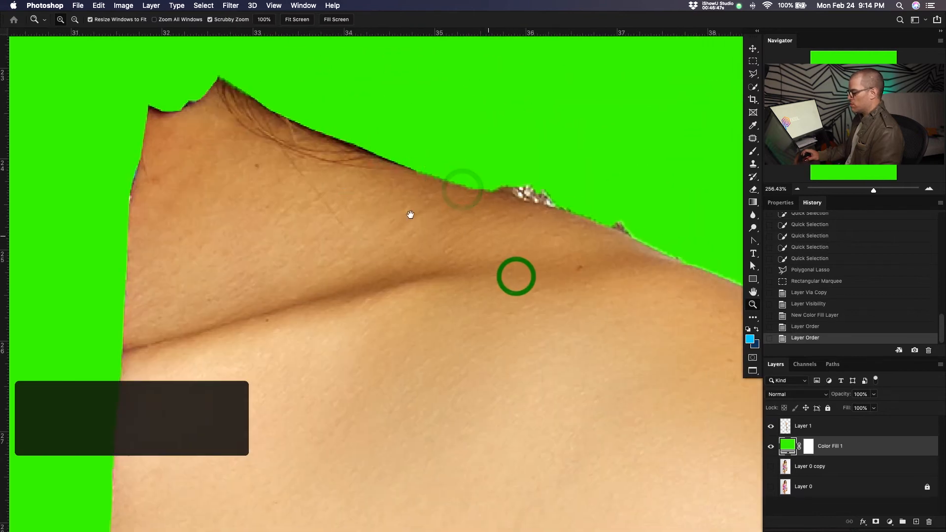
# Step: Load Layer 1's outline as a selection and hide both Layer 1 and the green fill layer
pyautogui.keyDown('super'); pyautogui.click(785, 426); pyautogui.keyUp('super')
pyautogui.click(772, 426)
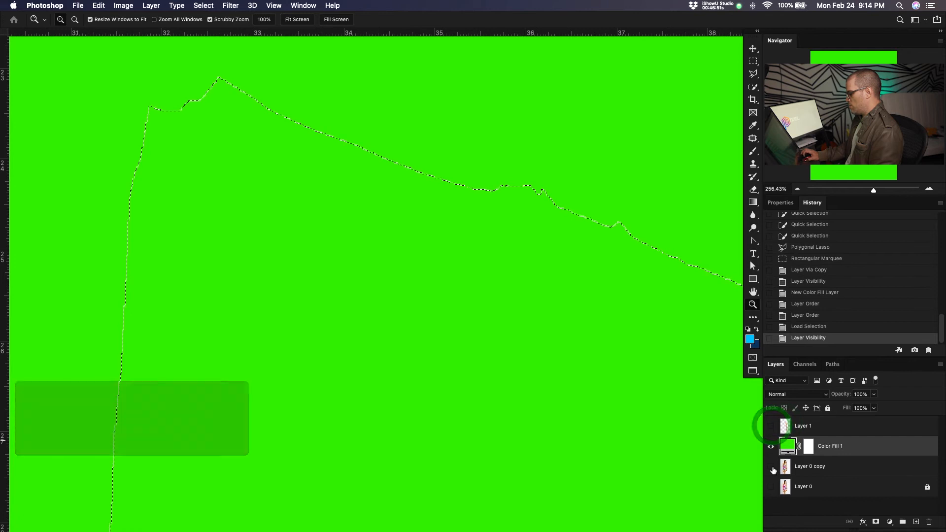
pyautogui.click(772, 446)
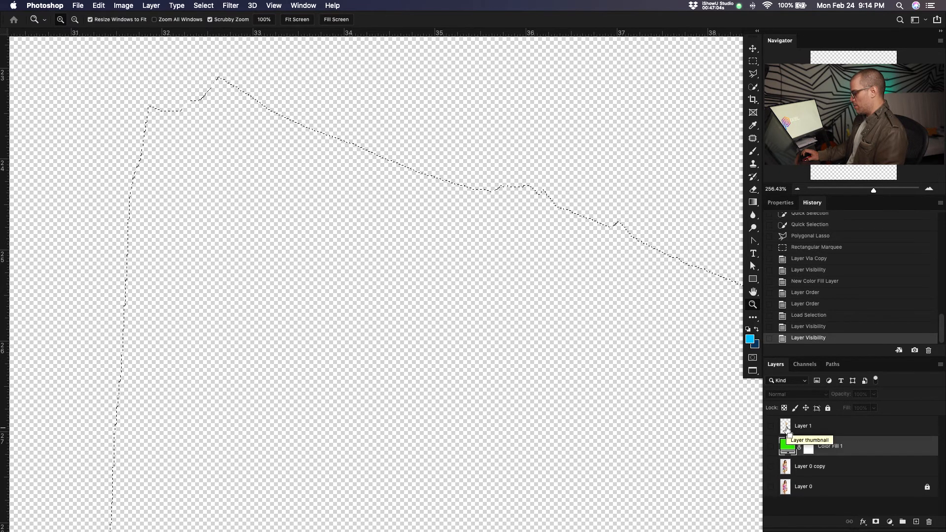
pyautogui.keyDown('super'); pyautogui.click(788, 428); pyautogui.keyUp('super')
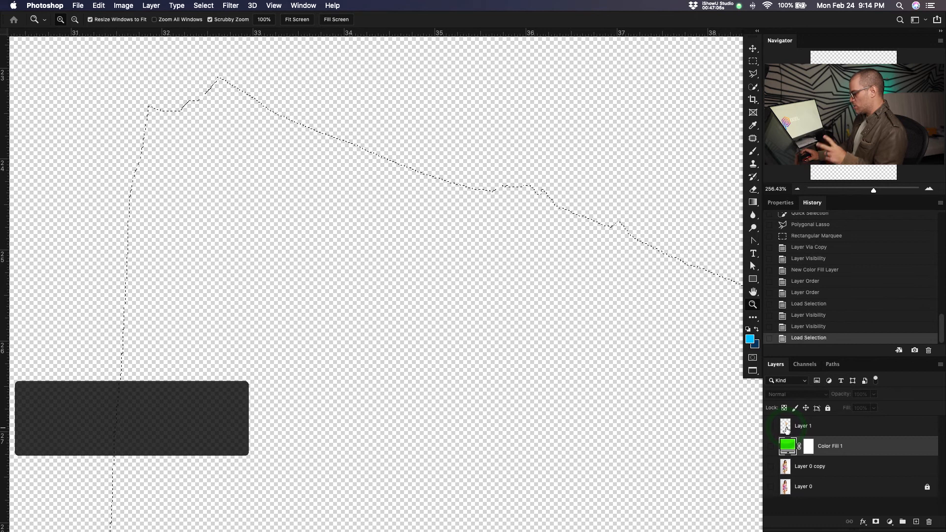
# Step: Make Layer 0 copy active and visible, and review the loaded selection around the arm
pyautogui.click(834, 466)
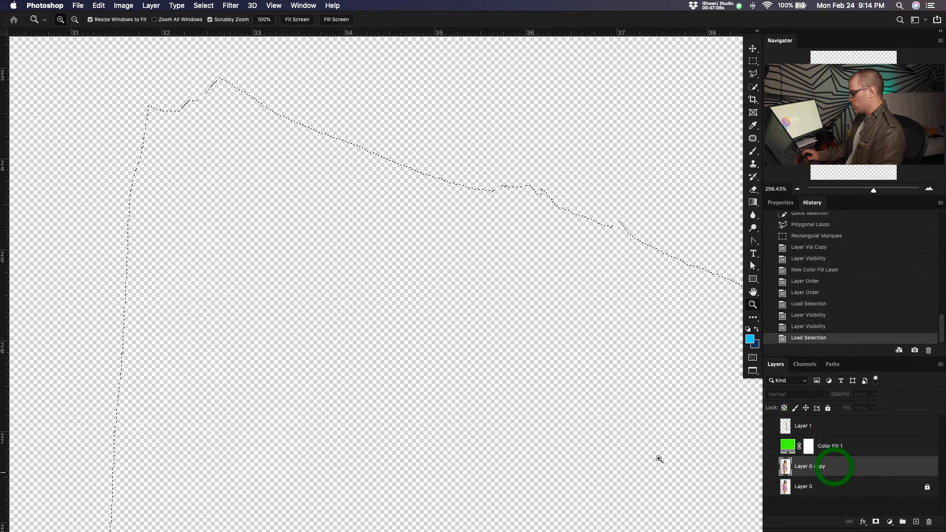
pyautogui.click(772, 467)
pyautogui.press('z')
pyautogui.moveTo(509, 279); pyautogui.dragTo(463, 279)
pyautogui.moveTo(609, 334); pyautogui.dragTo(597, 207)
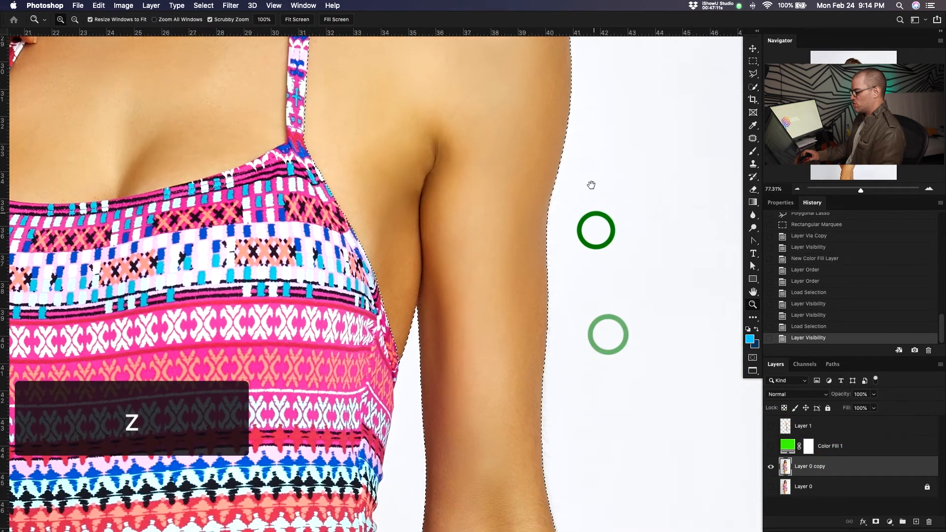
pyautogui.moveTo(558, 336); pyautogui.dragTo(554, 355)
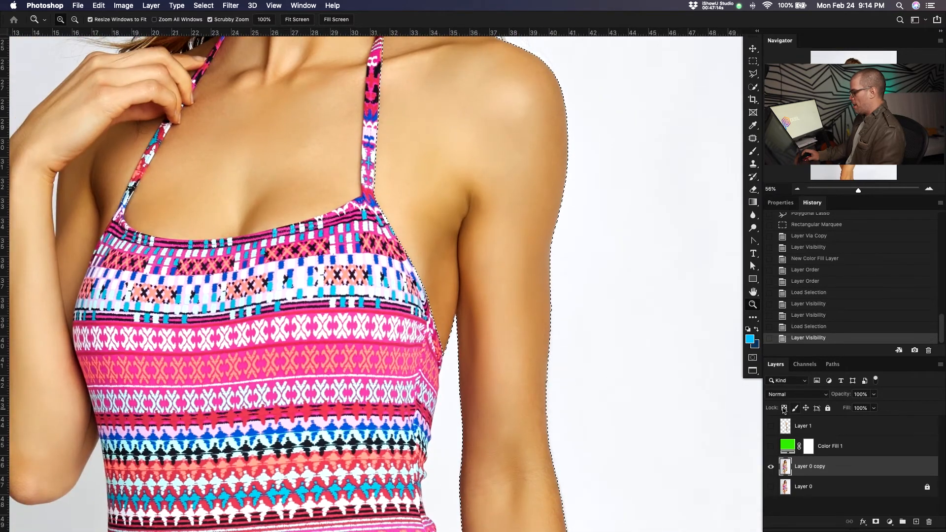
# Step: Create a new empty path and make a work path from the arm selection
pyautogui.click(834, 365)
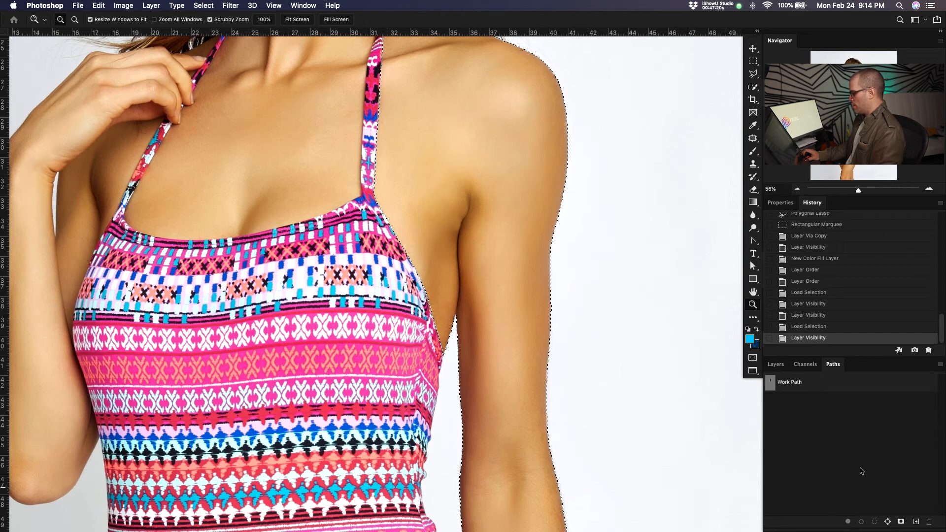
pyautogui.click(917, 522)
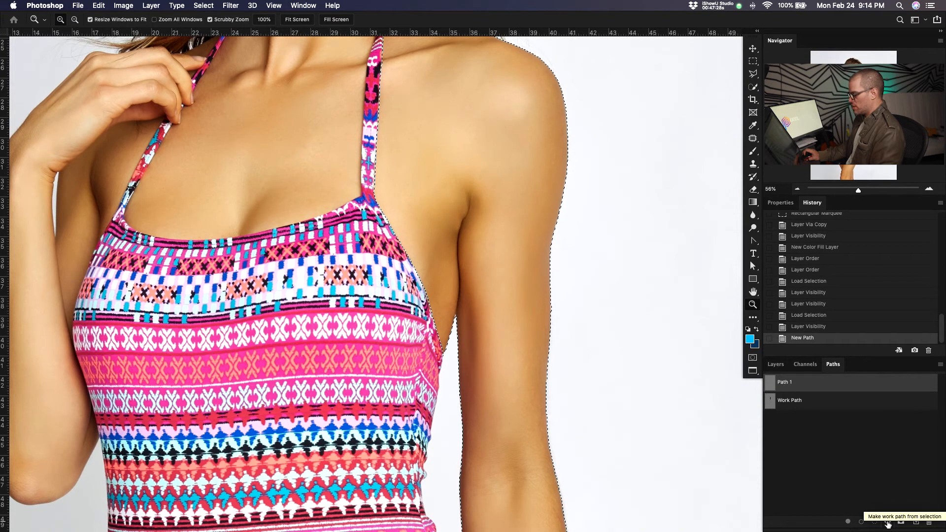
pyautogui.click(888, 523)
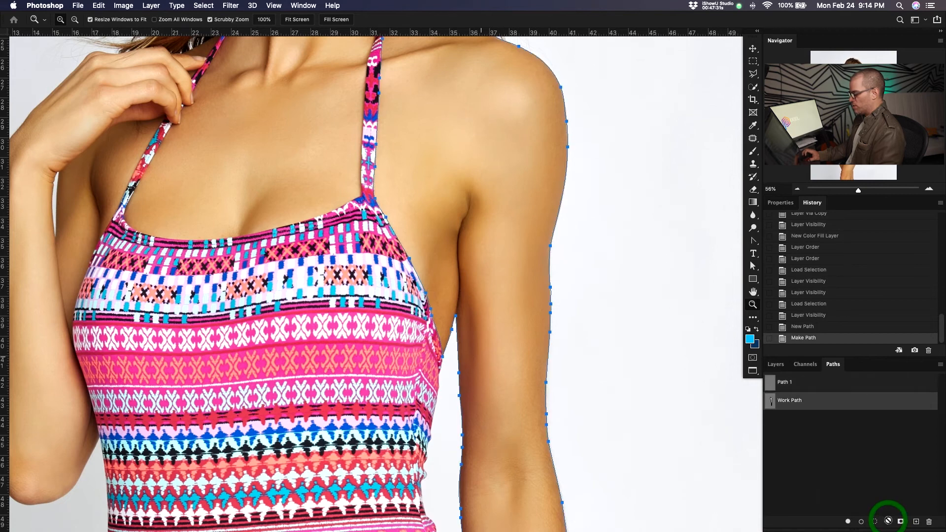
# Step: Move the work path's anchor point on the strap's outer edge beside the blue cross with the Direct Selection tool
pyautogui.press('z')
pyautogui.moveTo(552, 309); pyautogui.dragTo(570, 297)
pyautogui.moveTo(441, 332); pyautogui.dragTo(515, 222)
pyautogui.moveTo(425, 67); pyautogui.dragTo(394, 175)
pyautogui.moveTo(386, 177); pyautogui.dragTo(421, 160)
pyautogui.moveTo(407, 127); pyautogui.dragTo(467, 359)
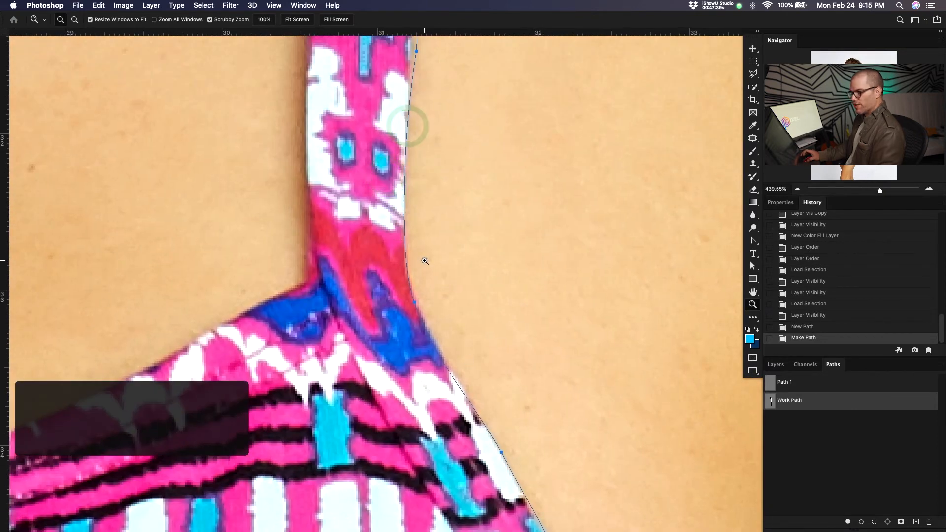
pyautogui.moveTo(417, 153); pyautogui.dragTo(426, 367)
pyautogui.moveTo(431, 192); pyautogui.dragTo(433, 246)
pyautogui.moveTo(428, 326); pyautogui.dragTo(424, 321)
pyautogui.press('a')
pyautogui.click(427, 321)
pyautogui.moveTo(410, 401); pyautogui.dragTo(418, 408)
pyautogui.press('super+z')
pyautogui.click(409, 399)
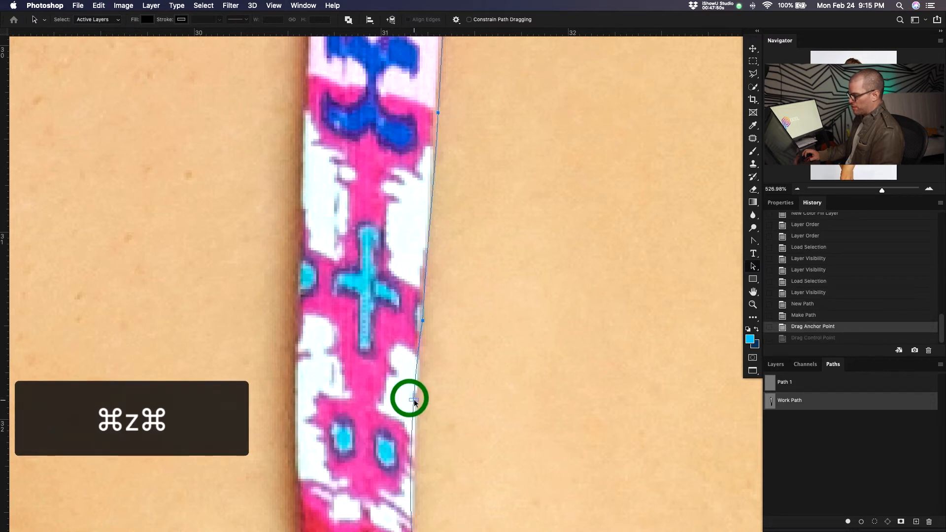
pyautogui.moveTo(431, 345); pyautogui.dragTo(401, 364)
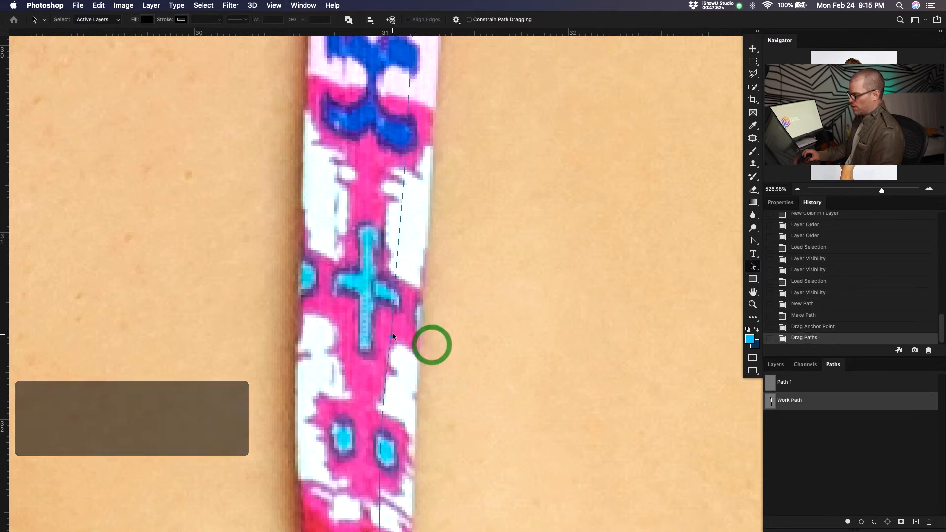
pyautogui.press('super+z')
# Step: Fit the work path's anchor points and handles to the strap's outer edge from the blue cross up to the black-and-red stripes
pyautogui.hotkey('shift', 'a')
pyautogui.click(443, 323)
pyautogui.moveTo(409, 401); pyautogui.dragTo(413, 402)
pyautogui.press('super+z')
pyautogui.moveTo(452, 228); pyautogui.dragTo(467, 447)
pyautogui.moveTo(456, 342); pyautogui.dragTo(458, 342)
pyautogui.moveTo(434, 50); pyautogui.dragTo(439, 419)
pyautogui.moveTo(481, 300); pyautogui.dragTo(487, 305)
pyautogui.moveTo(509, 193); pyautogui.dragTo(496, 198)
pyautogui.press('super+z')
pyautogui.moveTo(525, 54); pyautogui.dragTo(491, 300)
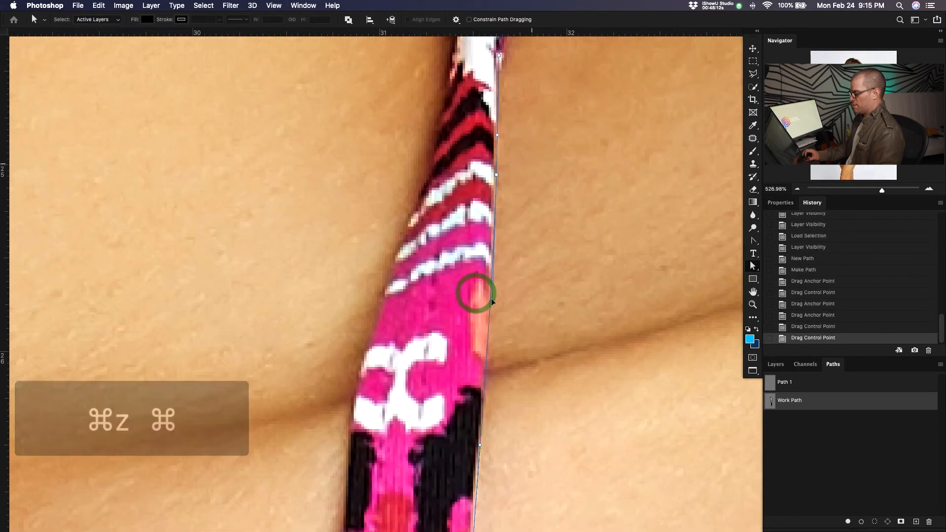
# Step: Adjust the path's points and handles from the upper end of the strap outward along the top of the shoulder
pyautogui.moveTo(507, 74); pyautogui.dragTo(521, 288)
pyautogui.moveTo(528, 40); pyautogui.dragTo(536, 202)
pyautogui.moveTo(558, 275); pyautogui.dragTo(547, 313)
pyautogui.moveTo(644, 232)
pyautogui.mouseDown()
pyautogui.moveTo(562, 272)
pyautogui.moveTo(640, 235)
pyautogui.mouseUp()
pyautogui.moveTo(495, 252); pyautogui.dragTo(498, 267)
pyautogui.moveTo(584, 239); pyautogui.dragTo(468, 300)
pyautogui.moveTo(557, 395); pyautogui.dragTo(402, 262)
pyautogui.moveTo(486, 162); pyautogui.dragTo(493, 159)
pyautogui.moveTo(598, 224); pyautogui.dragTo(397, 140)
pyautogui.moveTo(470, 151); pyautogui.dragTo(471, 154)
pyautogui.moveTo(575, 226); pyautogui.dragTo(319, 146)
pyautogui.moveTo(385, 165); pyautogui.dragTo(392, 165)
# Step: Delete the off-edge anchor point on the shoulder and redraw that stretch with new Pen tool points along the skin edge
pyautogui.moveTo(587, 171); pyautogui.dragTo(570, 178)
pyautogui.press('BackSpace')
pyautogui.press('p')
pyautogui.click(200, 82)
pyautogui.click(406, 159)
pyautogui.click(573, 200)
pyautogui.moveTo(642, 226); pyautogui.dragTo(376, 146)
pyautogui.click(459, 172)
# Step: Replace the next shoulder anchor point, close the path with the Pen tool, and extend its handle to follow the shoulder's curve
pyautogui.press('a')
pyautogui.click(473, 156)
pyautogui.press('BackSpace')
pyautogui.press('p')
pyautogui.click(496, 201)
pyautogui.click(649, 259)
pyautogui.moveTo(615, 287); pyautogui.dragTo(398, 163)
pyautogui.press('a')
pyautogui.moveTo(537, 171); pyautogui.dragTo(566, 175)
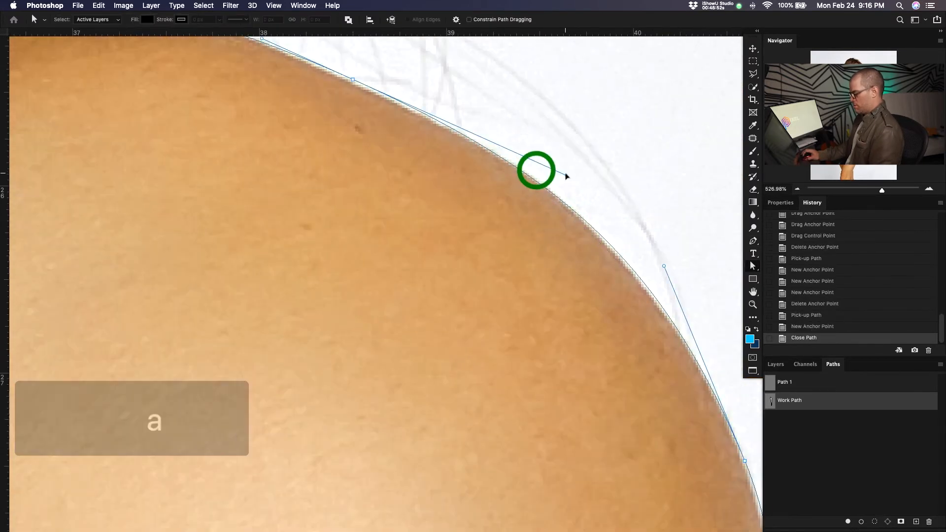
# Step: Move the path's anchor points onto the outer edge of the upper arm just below the shoulder
pyautogui.moveTo(651, 443); pyautogui.dragTo(380, 183)
pyautogui.moveTo(528, 383); pyautogui.dragTo(493, 59)
pyautogui.moveTo(498, 379); pyautogui.dragTo(494, 379)
pyautogui.moveTo(487, 139); pyautogui.dragTo(485, 137)
pyautogui.moveTo(530, 420); pyautogui.dragTo(498, 74)
pyautogui.moveTo(505, 389); pyautogui.dragTo(532, 261)
pyautogui.moveTo(439, 454); pyautogui.dragTo(475, 246)
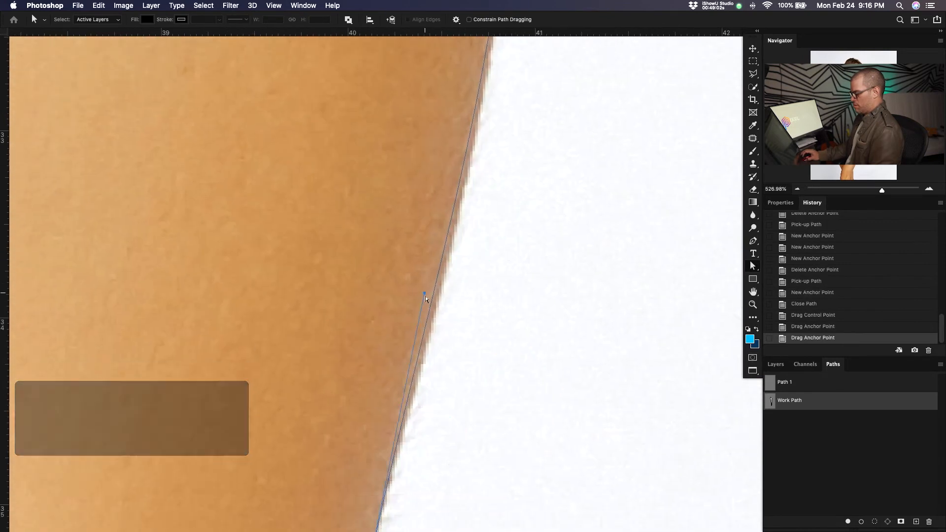
# Step: Align the path's points and handles with the outer arm where its slanted edge turns vertical
pyautogui.moveTo(468, 416); pyautogui.dragTo(498, 249)
pyautogui.moveTo(415, 313); pyautogui.dragTo(414, 317)
pyautogui.moveTo(394, 391); pyautogui.dragTo(394, 390)
pyautogui.moveTo(411, 395); pyautogui.dragTo(403, 222)
pyautogui.moveTo(394, 473); pyautogui.dragTo(442, 272)
pyautogui.moveTo(433, 331); pyautogui.dragTo(431, 332)
pyautogui.moveTo(420, 262); pyautogui.dragTo(431, 243)
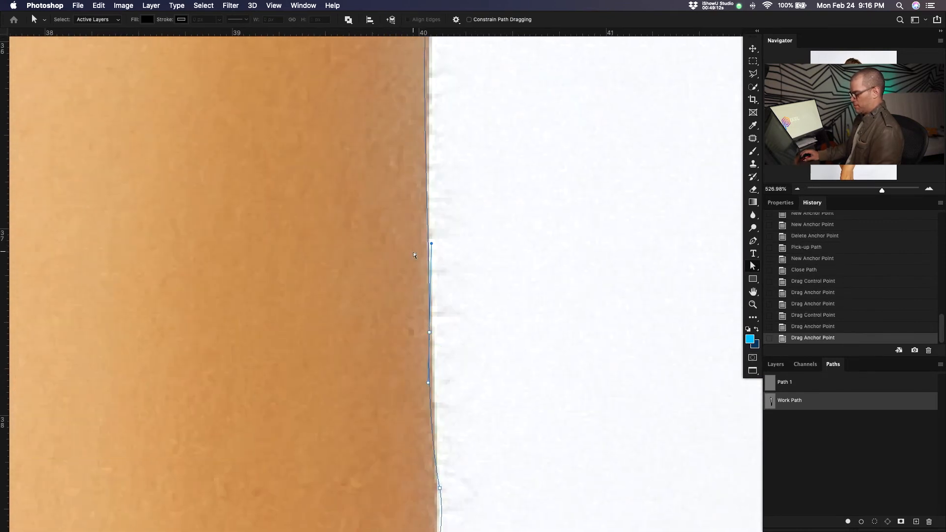
# Step: Refine the points and handles along the nearly straight vertical stretch of the arm's outer edge
pyautogui.moveTo(433, 414); pyautogui.dragTo(448, 272)
pyautogui.moveTo(454, 326); pyautogui.dragTo(452, 327)
pyautogui.moveTo(444, 266); pyautogui.dragTo(451, 282)
pyautogui.moveTo(451, 394); pyautogui.dragTo(449, 252)
pyautogui.click(449, 285)
pyautogui.moveTo(436, 340); pyautogui.dragTo(445, 341)
pyautogui.click(443, 467)
pyautogui.moveTo(451, 416); pyautogui.dragTo(447, 417)
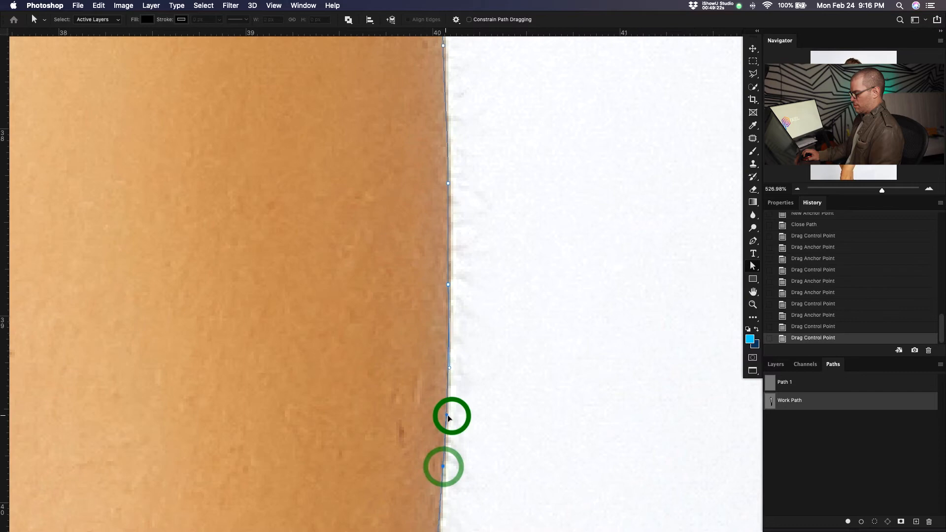
# Step: Adjust the path's points and handles down the lower part of the upper arm's outer edge toward the elbow
pyautogui.moveTo(447, 473); pyautogui.dragTo(493, 188)
pyautogui.click(485, 367)
pyautogui.moveTo(517, 442); pyautogui.dragTo(494, 168)
pyautogui.moveTo(468, 389); pyautogui.dragTo(466, 389)
pyautogui.moveTo(450, 152); pyautogui.dragTo(452, 152)
pyautogui.moveTo(493, 443); pyautogui.dragTo(488, 173)
pyautogui.moveTo(517, 311); pyautogui.dragTo(418, 161)
pyautogui.moveTo(505, 249); pyautogui.dragTo(515, 253)
pyautogui.moveTo(435, 232); pyautogui.dragTo(433, 233)
pyautogui.moveTo(575, 377); pyautogui.dragTo(523, 163)
pyautogui.moveTo(527, 301); pyautogui.dragTo(541, 175)
# Step: Nudge the path's points and handles along the forearm's outer edge beside the hip, down toward the wrist
pyautogui.press('super+minus')
pyautogui.press('super+minus')
pyautogui.press('super+minus')
pyautogui.press('super+minus')
pyautogui.press('super+minus')
pyautogui.press('super+minus')
pyautogui.press('super+minus')
pyautogui.press('super+minus')
pyautogui.press('z')
pyautogui.moveTo(476, 345); pyautogui.dragTo(523, 345)
pyautogui.press('a')
pyautogui.click(492, 240)
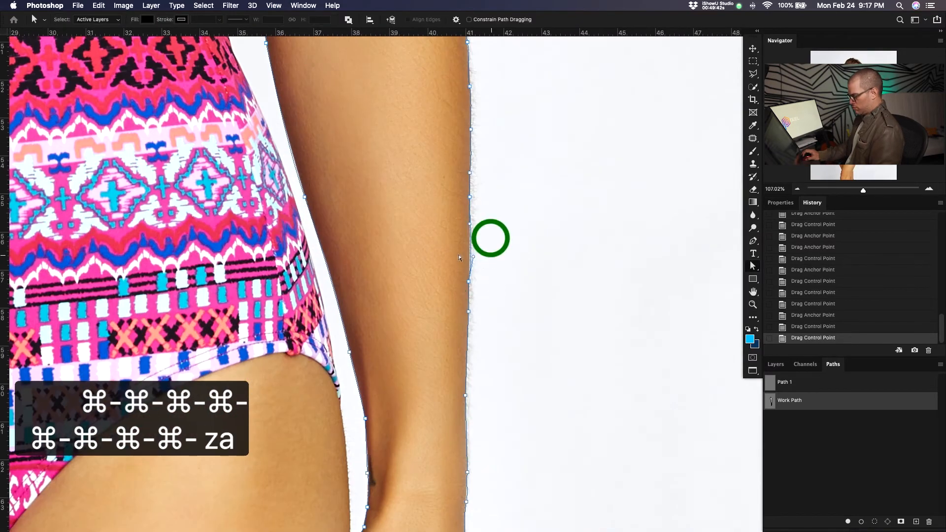
pyautogui.moveTo(483, 510); pyautogui.dragTo(475, 357)
pyautogui.moveTo(486, 412); pyautogui.dragTo(486, 345)
pyautogui.moveTo(472, 268)
pyautogui.mouseDown()
pyautogui.moveTo(469, 259)
pyautogui.moveTo(465, 300)
pyautogui.moveTo(467, 258)
pyautogui.mouseUp()
pyautogui.press('super+z')
pyautogui.moveTo(469, 334); pyautogui.dragTo(469, 331)
pyautogui.moveTo(472, 371); pyautogui.dragTo(470, 359)
# Step: Fit the path to the thumb's inner edge and place its corner point at the top of the gap beside the palm
pyautogui.moveTo(394, 497); pyautogui.dragTo(419, 352)
pyautogui.press('z')
pyautogui.moveTo(419, 351); pyautogui.dragTo(491, 298)
pyautogui.press('a')
pyautogui.moveTo(422, 366); pyautogui.dragTo(405, 364)
pyautogui.moveTo(405, 449); pyautogui.dragTo(398, 450)
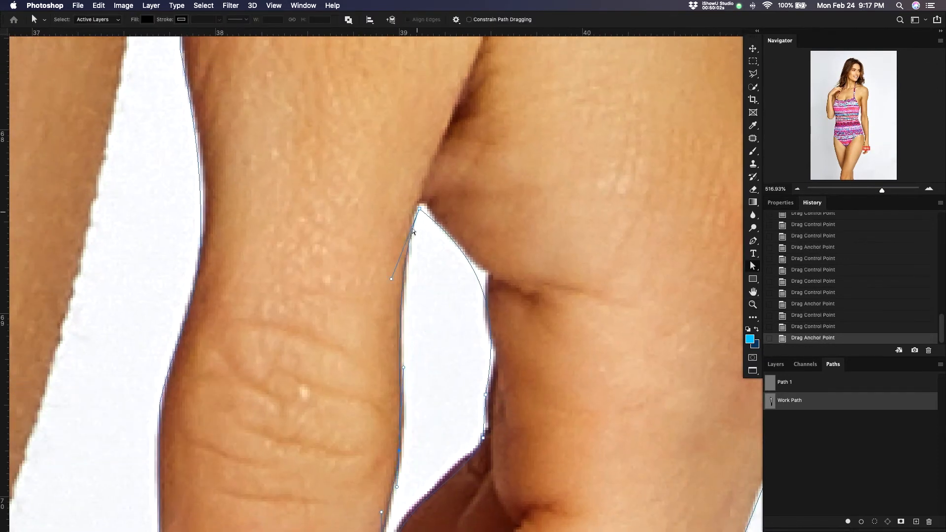
pyautogui.moveTo(420, 206); pyautogui.dragTo(419, 201)
pyautogui.moveTo(475, 245); pyautogui.dragTo(447, 234)
# Step: Add an anchor point where the palm crease meets the thumb gap and shape its handles to the skin edge
pyautogui.press('p')
pyautogui.click(468, 273)
pyautogui.press('a')
pyautogui.moveTo(468, 272); pyautogui.dragTo(488, 275)
pyautogui.moveTo(474, 244); pyautogui.dragTo(488, 275)
pyautogui.moveTo(505, 309); pyautogui.dragTo(471, 304)
# Step: Adjust the points and handles down the palm side of the thumb gap to where the fingers begin
pyautogui.moveTo(486, 395); pyautogui.dragTo(495, 357)
pyautogui.moveTo(505, 310); pyautogui.dragTo(492, 316)
pyautogui.press('super+z')
pyautogui.moveTo(505, 310); pyautogui.dragTo(477, 300)
pyautogui.moveTo(495, 371); pyautogui.dragTo(486, 372)
pyautogui.moveTo(483, 438); pyautogui.dragTo(488, 430)
pyautogui.moveTo(466, 477); pyautogui.dragTo(456, 478)
# Step: Refine the path between the thumb tip and the upper edge of the uppermost finger by adjusting its anchor points and curve
pyautogui.moveTo(492, 502); pyautogui.dragTo(532, 248)
pyautogui.moveTo(424, 290); pyautogui.dragTo(421, 288)
pyautogui.press('z')
pyautogui.moveTo(488, 266); pyautogui.dragTo(381, 352)
pyautogui.press('a')
pyautogui.press('super+z')
pyautogui.press('super+z')
pyautogui.press('a')
pyautogui.click(434, 334)
pyautogui.hotkey('shift', 'a')
pyautogui.keyDown('super'); pyautogui.click(415, 342); pyautogui.keyUp('super')
pyautogui.moveTo(350, 366); pyautogui.dragTo(353, 366)
pyautogui.moveTo(383, 353); pyautogui.dragTo(383, 353)
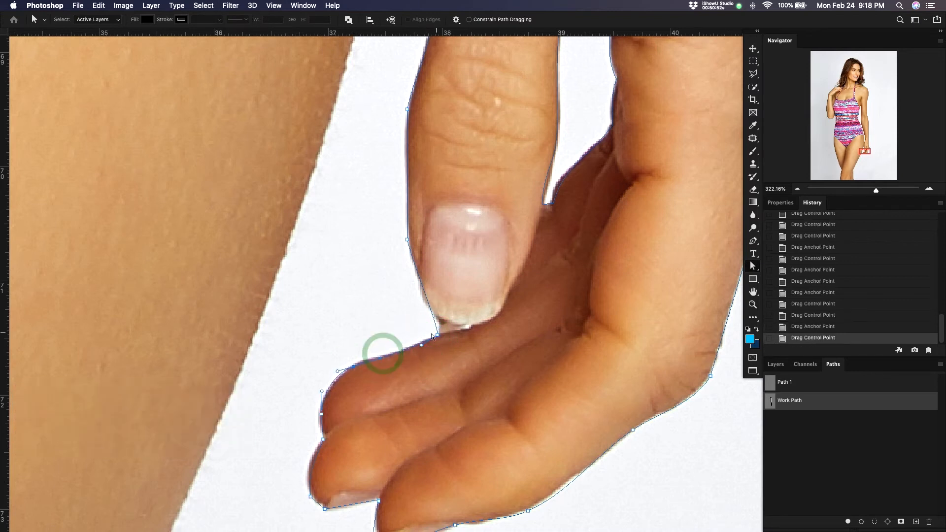
# Step: Reshape the path around the tip of the thumbnail where it meets the uppermost finger
pyautogui.moveTo(438, 335); pyautogui.dragTo(439, 336)
pyautogui.press('p')
pyautogui.click(436, 318)
pyautogui.moveTo(427, 294); pyautogui.dragTo(418, 296)
pyautogui.click(434, 320)
# Step: Adjust the path's points and handles around the fingertips and the notches between them
pyautogui.moveTo(448, 472); pyautogui.dragTo(472, 391)
pyautogui.click(393, 465)
pyautogui.press('super+z')
pyautogui.press('a')
pyautogui.click(393, 463)
pyautogui.moveTo(396, 455); pyautogui.dragTo(400, 453)
pyautogui.moveTo(399, 452); pyautogui.dragTo(398, 431)
pyautogui.moveTo(434, 466); pyautogui.dragTo(451, 463)
pyautogui.click(335, 416)
pyautogui.moveTo(333, 386); pyautogui.dragTo(329, 386)
# Step: Fit the path's points and handles to the underside of the lowest finger and around the hand's outer knuckle
pyautogui.moveTo(525, 351); pyautogui.dragTo(436, 366)
pyautogui.click(493, 448)
pyautogui.moveTo(463, 446); pyautogui.dragTo(462, 443)
pyautogui.moveTo(501, 423); pyautogui.dragTo(490, 424)
pyautogui.moveTo(418, 452); pyautogui.dragTo(392, 458)
pyautogui.moveTo(417, 452); pyautogui.dragTo(411, 456)
pyautogui.moveTo(461, 440); pyautogui.dragTo(457, 444)
pyautogui.moveTo(573, 347); pyautogui.dragTo(548, 405)
pyautogui.moveTo(637, 357); pyautogui.dragTo(615, 393)
pyautogui.moveTo(621, 368); pyautogui.dragTo(619, 366)
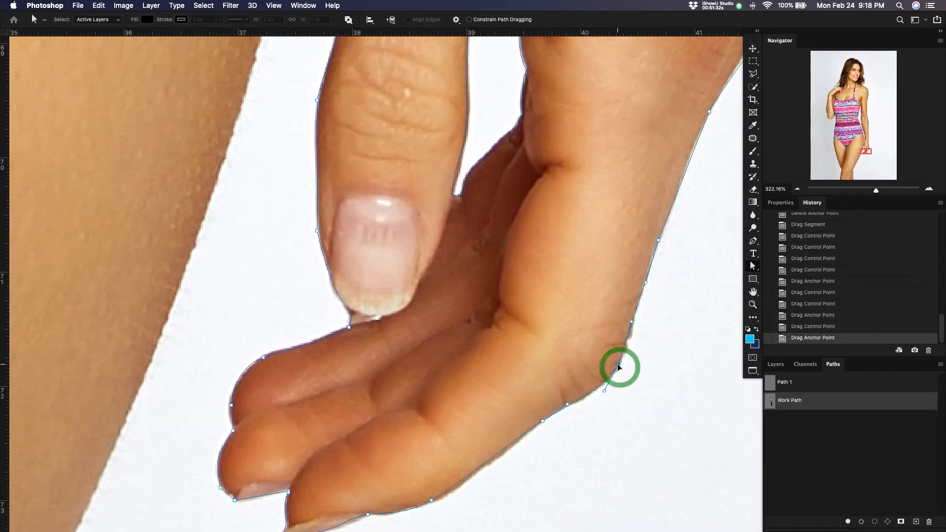
# Step: Inspect the work path along the hand, wrist, forearm and elbow for places where it misses the skin edge
pyautogui.moveTo(493, 123); pyautogui.dragTo(520, 335)
pyautogui.moveTo(422, 118); pyautogui.dragTo(450, 282)
pyautogui.moveTo(368, 240); pyautogui.dragTo(382, 338)
pyautogui.moveTo(381, 244); pyautogui.dragTo(383, 241)
pyautogui.moveTo(427, 73); pyautogui.dragTo(454, 281)
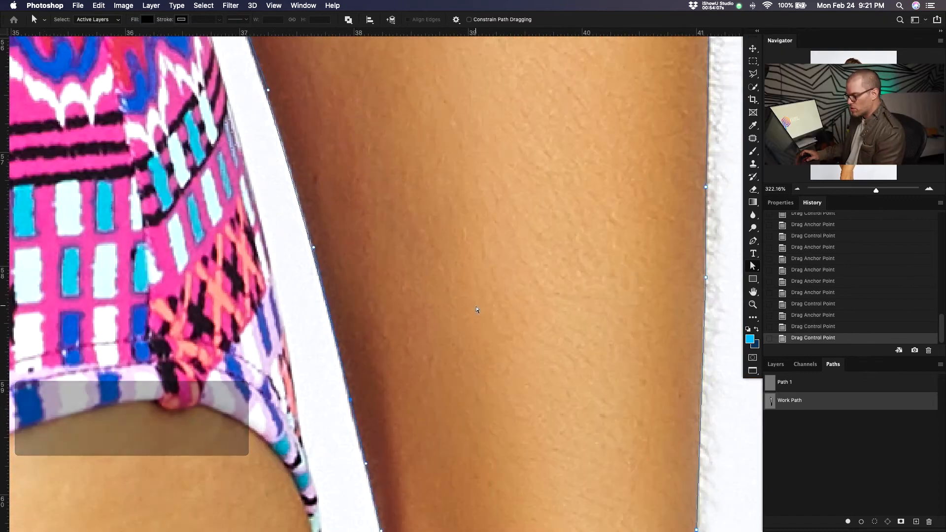
pyautogui.moveTo(560, 348); pyautogui.dragTo(400, 351)
pyautogui.press('z')
pyautogui.moveTo(490, 206); pyautogui.dragTo(428, 197)
pyautogui.moveTo(427, 187); pyautogui.dragTo(441, 364)
pyautogui.moveTo(443, 247); pyautogui.dragTo(463, 235)
pyautogui.moveTo(510, 425); pyautogui.dragTo(499, 237)
pyautogui.moveTo(482, 412); pyautogui.dragTo(492, 344)
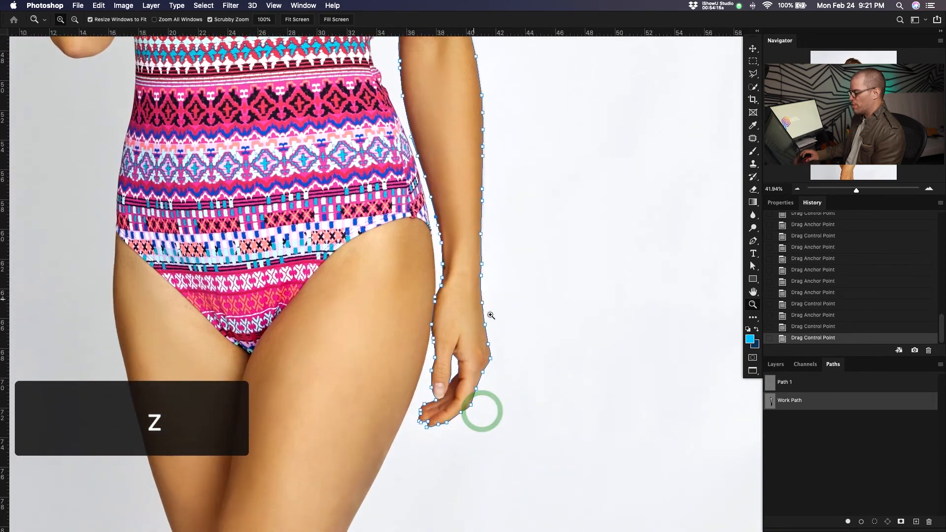
pyautogui.moveTo(465, 259); pyautogui.dragTo(499, 261)
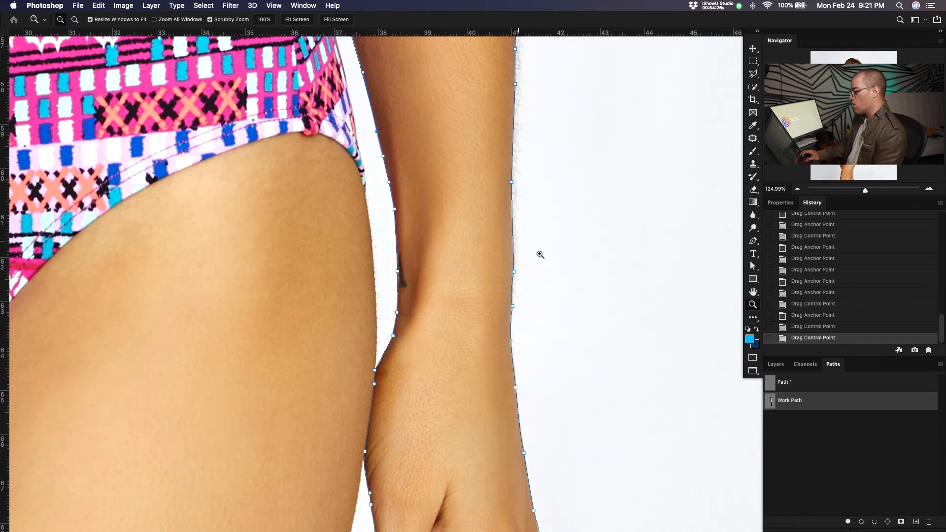
pyautogui.moveTo(502, 197); pyautogui.dragTo(511, 422)
pyautogui.moveTo(477, 230); pyautogui.dragTo(493, 390)
pyautogui.moveTo(478, 230); pyautogui.dragTo(496, 382)
pyautogui.moveTo(485, 201); pyautogui.dragTo(488, 335)
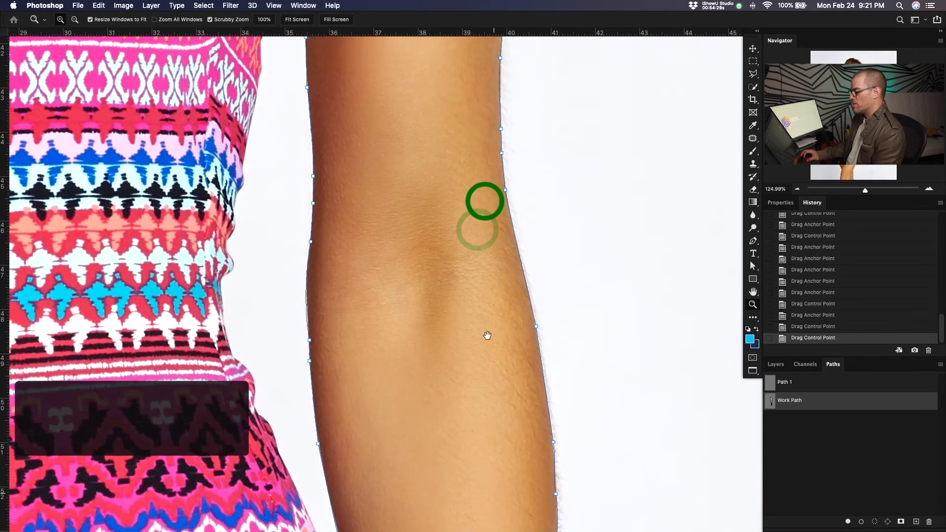
pyautogui.moveTo(465, 173); pyautogui.dragTo(486, 285)
pyautogui.click(777, 365)
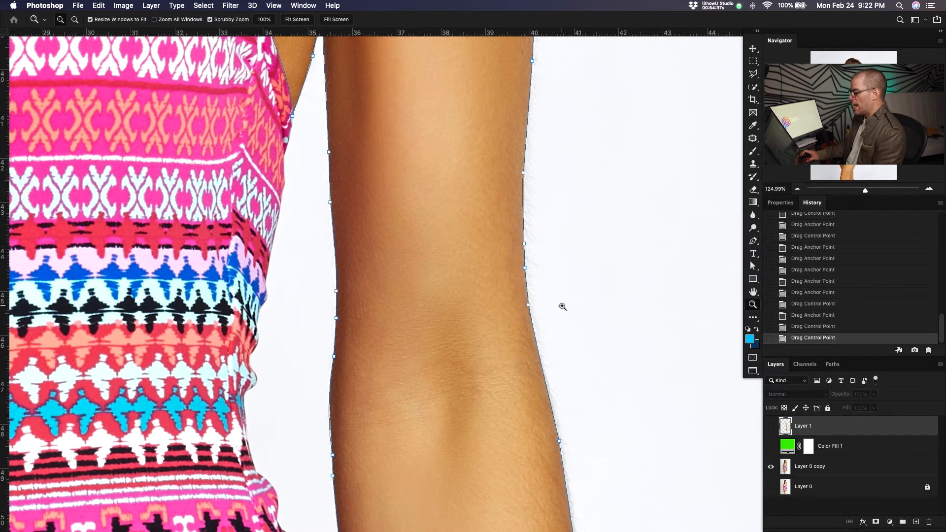
pyautogui.moveTo(598, 376); pyautogui.dragTo(573, 329)
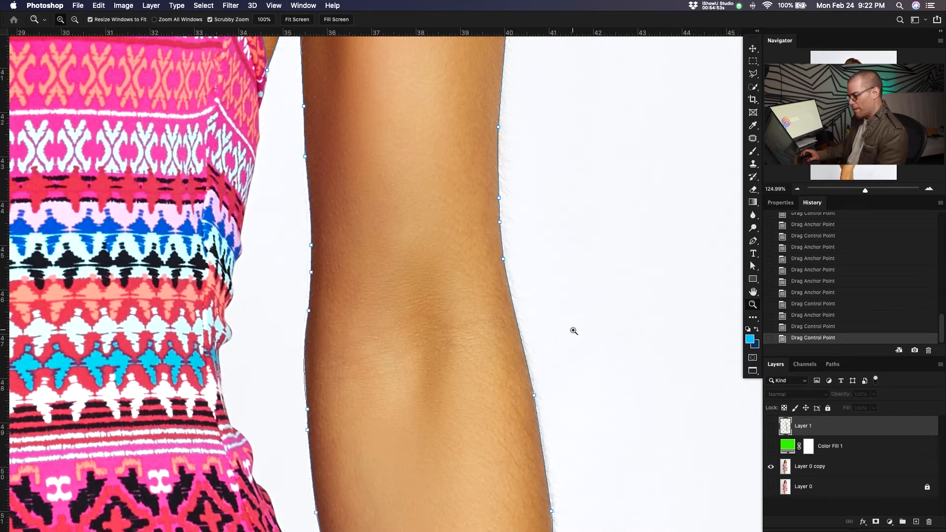
# Step: Adjust the path's point and handles at the inner elbow, undoing the last adjustment
pyautogui.moveTo(588, 398); pyautogui.dragTo(573, 320)
pyautogui.press('a')
pyautogui.moveTo(291, 321); pyautogui.dragTo(289, 295)
pyautogui.press('cmd+z')
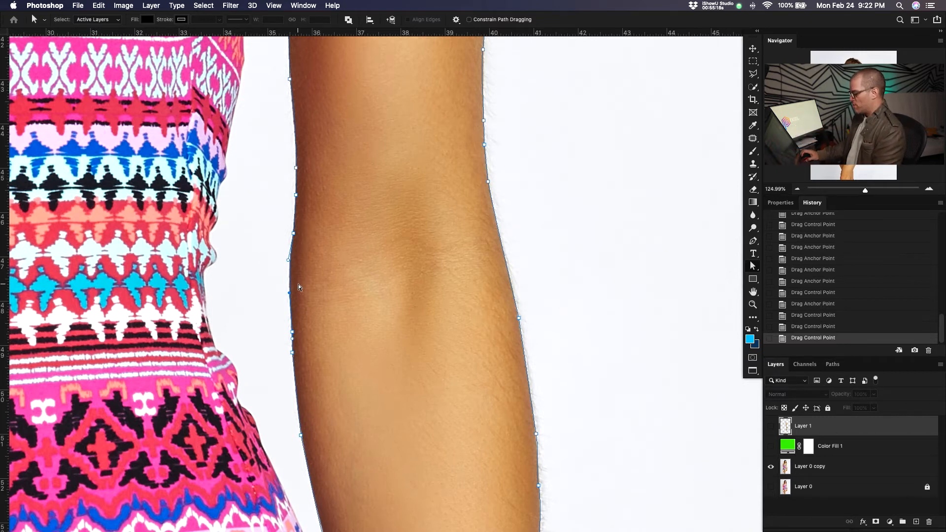
pyautogui.moveTo(569, 350); pyautogui.dragTo(554, 305)
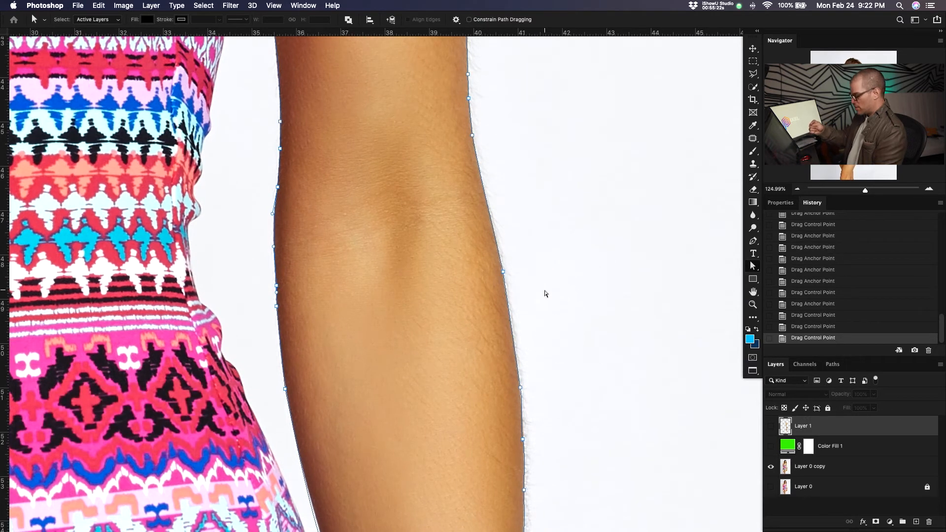
# Step: Load the path as a selection and copy the arm from Layer 0 copy onto a new layer above Color Fill 1
pyautogui.press('super+Return')
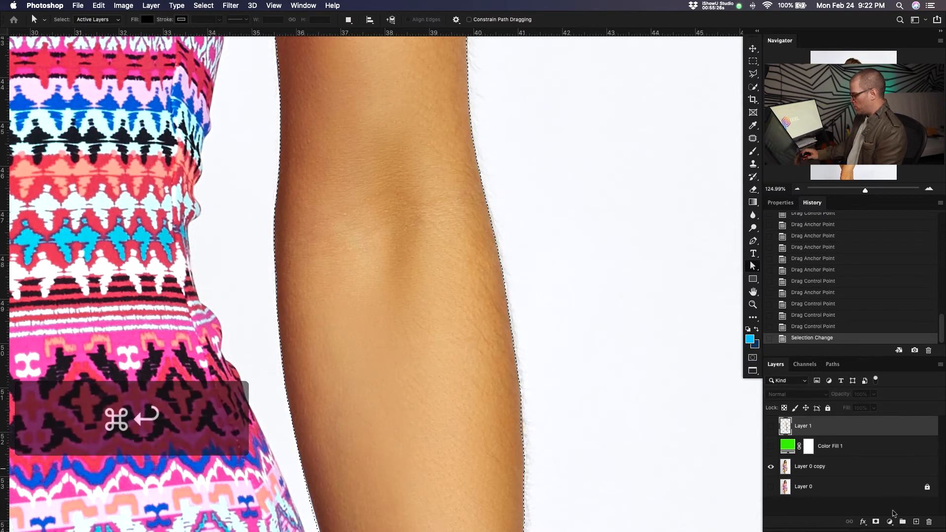
pyautogui.click(854, 469)
# Step: Hide Layer 0 copy and show the green Color Fill 1 behind the arm cutout
pyautogui.click(772, 491)
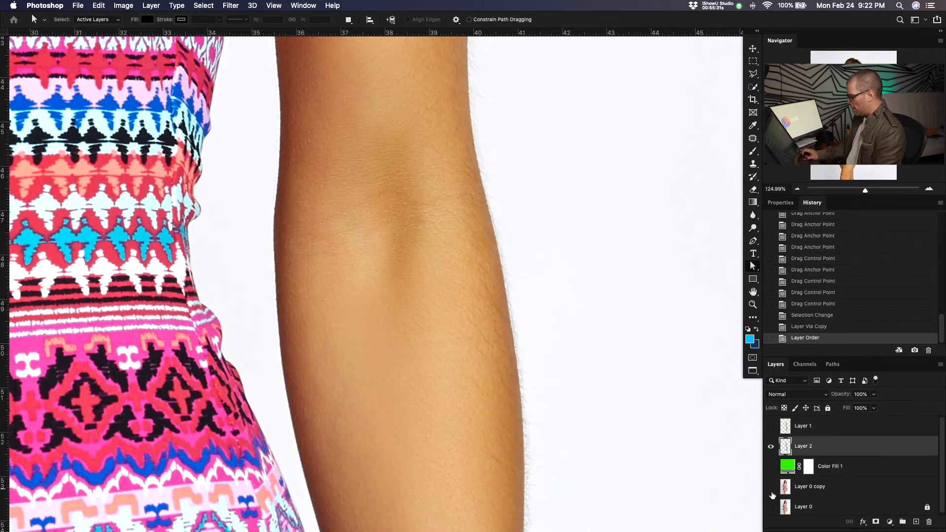
pyautogui.click(772, 466)
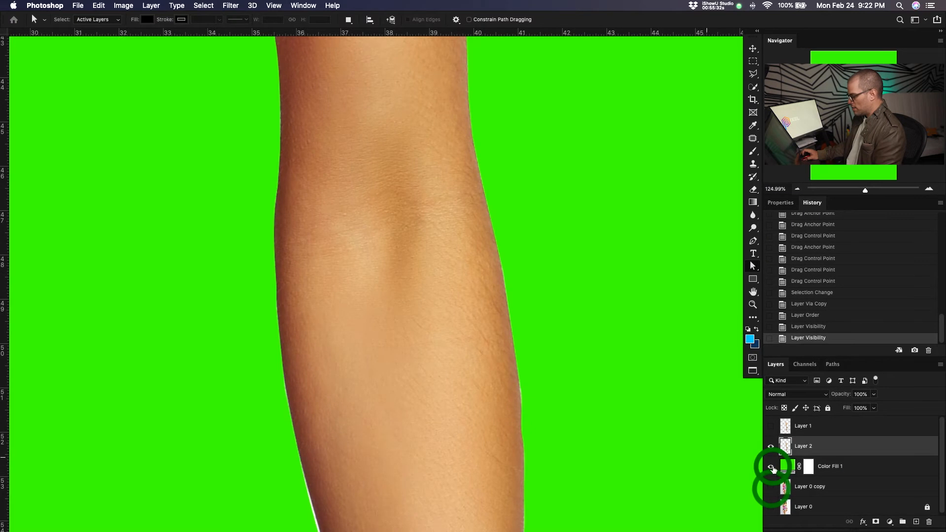
pyautogui.press('z')
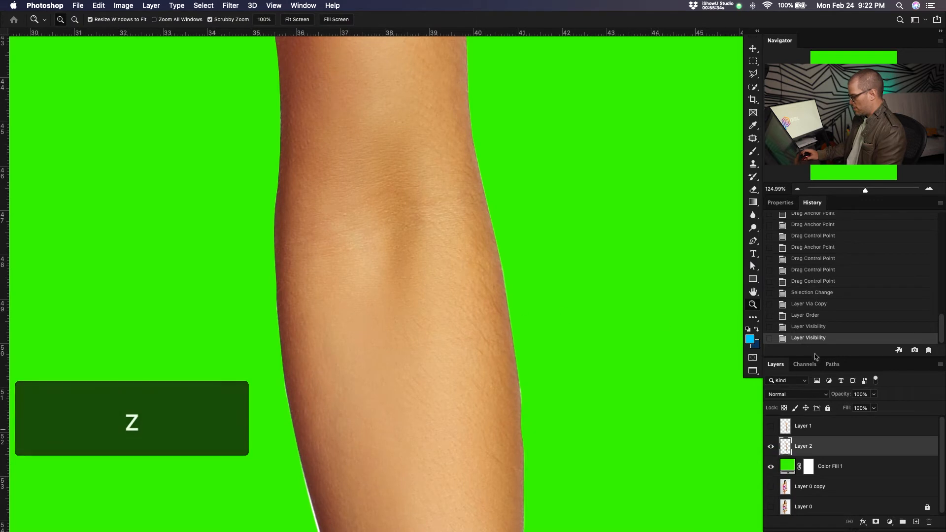
# Step: Show Layer 1, place Layer 2 above it and offset Layer 2 sideways so the two arm cutouts can be compared
pyautogui.press('v')
pyautogui.moveTo(272, 372); pyautogui.dragTo(392, 372)
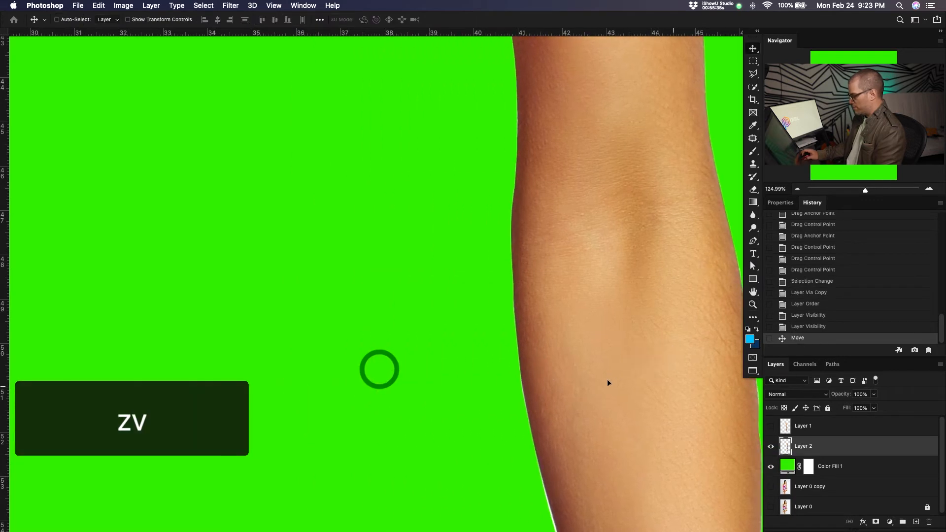
pyautogui.click(771, 426)
pyautogui.moveTo(549, 353); pyautogui.dragTo(552, 347)
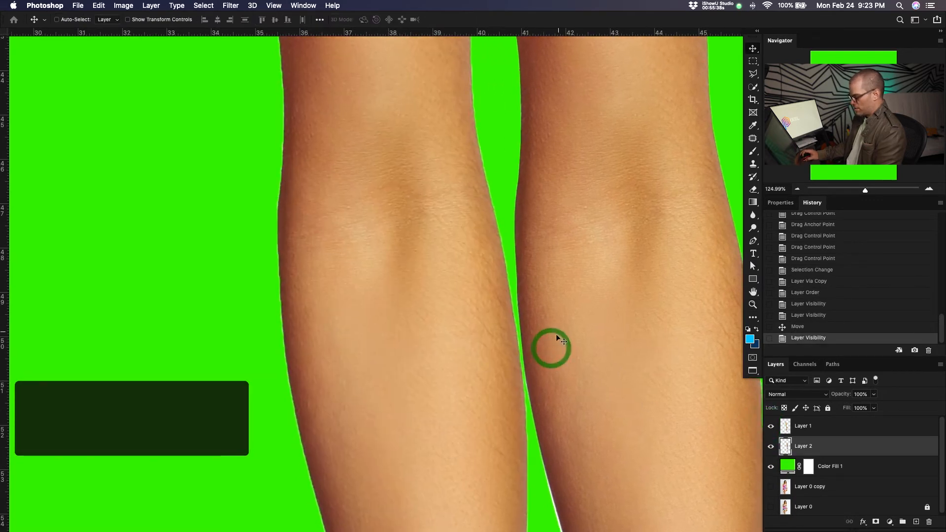
pyautogui.press('v')
pyautogui.moveTo(583, 315); pyautogui.dragTo(547, 317)
pyautogui.moveTo(866, 444); pyautogui.dragTo(855, 422)
pyautogui.moveTo(565, 334); pyautogui.dragTo(402, 334)
# Step: Compare the edges of the two overlapping cutouts from the inner elbow up to the strap and neck area
pyautogui.press('z')
pyautogui.click(289, 268)
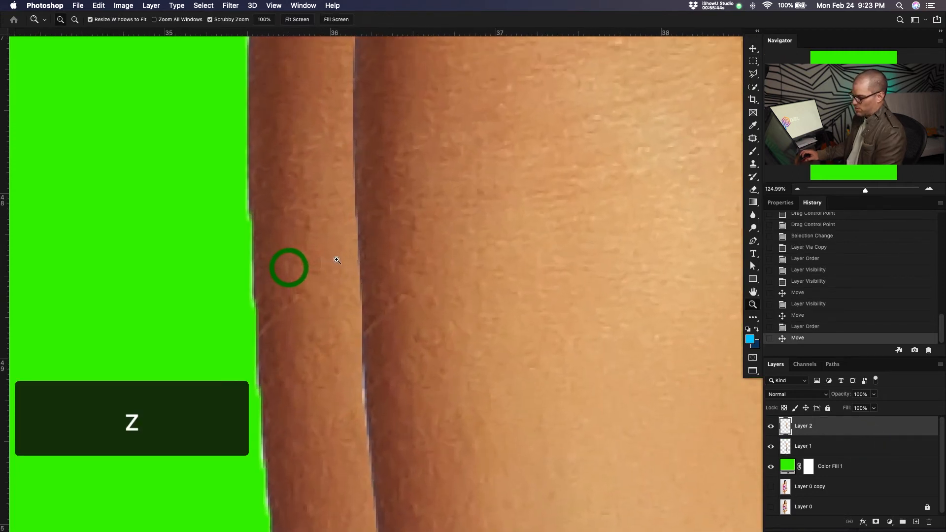
pyautogui.click(389, 264)
pyautogui.press('v')
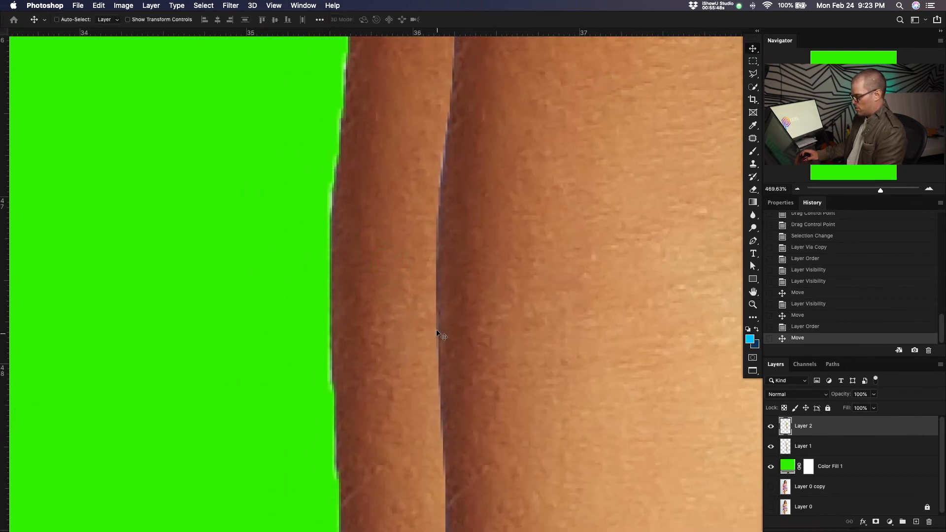
pyautogui.press('p')
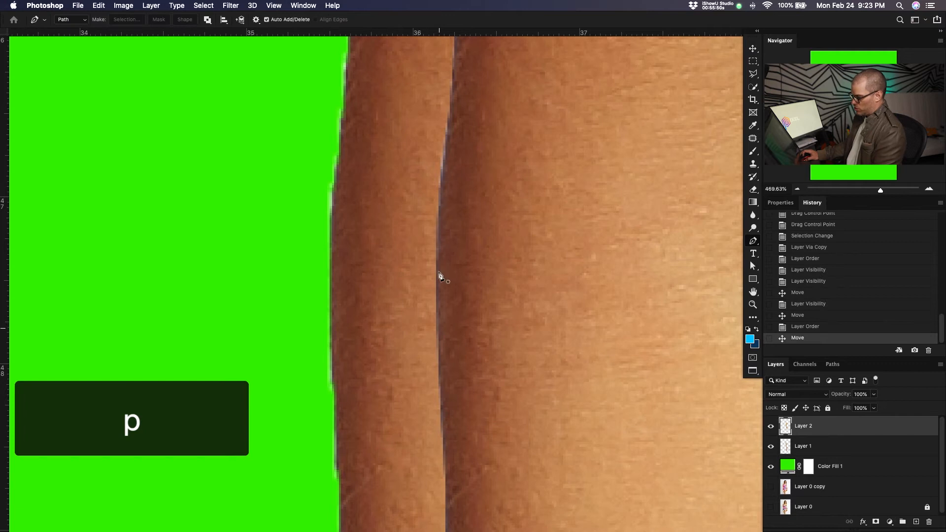
pyautogui.moveTo(346, 160); pyautogui.dragTo(361, 462)
pyautogui.moveTo(378, 175); pyautogui.dragTo(381, 485)
pyautogui.moveTo(448, 181); pyautogui.dragTo(463, 503)
pyautogui.moveTo(495, 235); pyautogui.dragTo(492, 503)
pyautogui.moveTo(518, 215); pyautogui.dragTo(537, 369)
pyautogui.moveTo(439, 179); pyautogui.dragTo(481, 345)
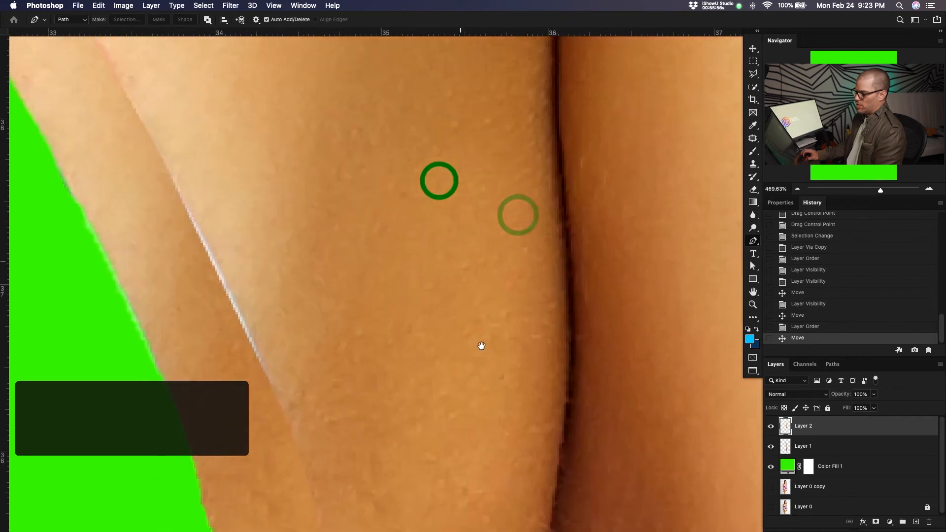
pyautogui.moveTo(452, 247); pyautogui.dragTo(512, 369)
pyautogui.moveTo(349, 197); pyautogui.dragTo(493, 355)
pyautogui.moveTo(403, 224); pyautogui.dragTo(498, 412)
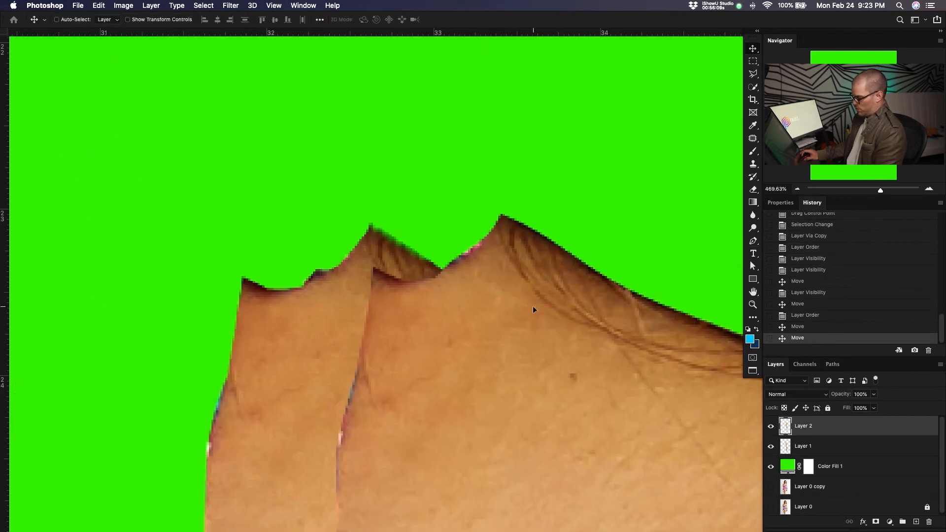
# Step: Compare the two cutouts' edges along the hairline and over the outer curve of the shoulder
pyautogui.press('v')
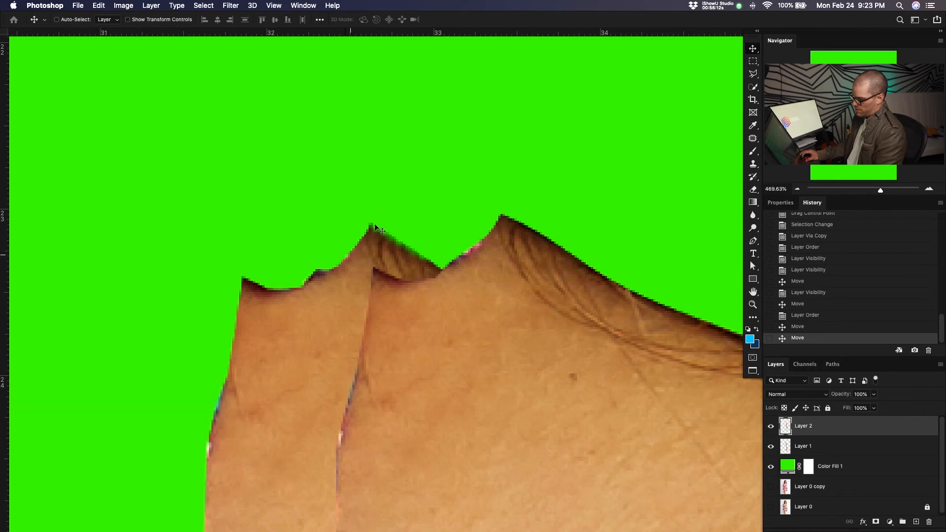
pyautogui.moveTo(552, 343); pyautogui.dragTo(271, 227)
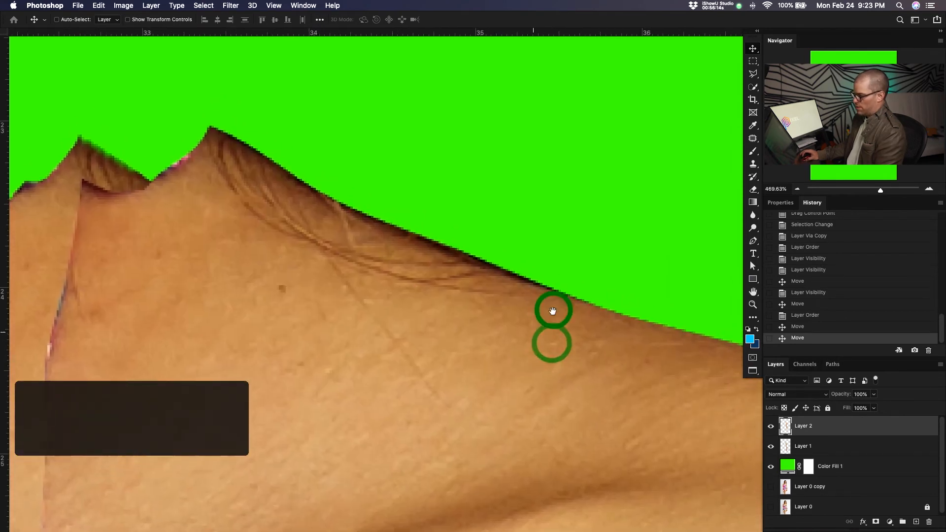
pyautogui.moveTo(553, 311); pyautogui.dragTo(467, 380)
pyautogui.press('v')
pyautogui.moveTo(523, 251); pyautogui.dragTo(479, 366)
pyautogui.moveTo(562, 347); pyautogui.dragTo(422, 320)
pyautogui.moveTo(607, 338); pyautogui.dragTo(306, 169)
pyautogui.moveTo(553, 299); pyautogui.dragTo(375, 230)
pyautogui.moveTo(549, 338); pyautogui.dragTo(590, 378)
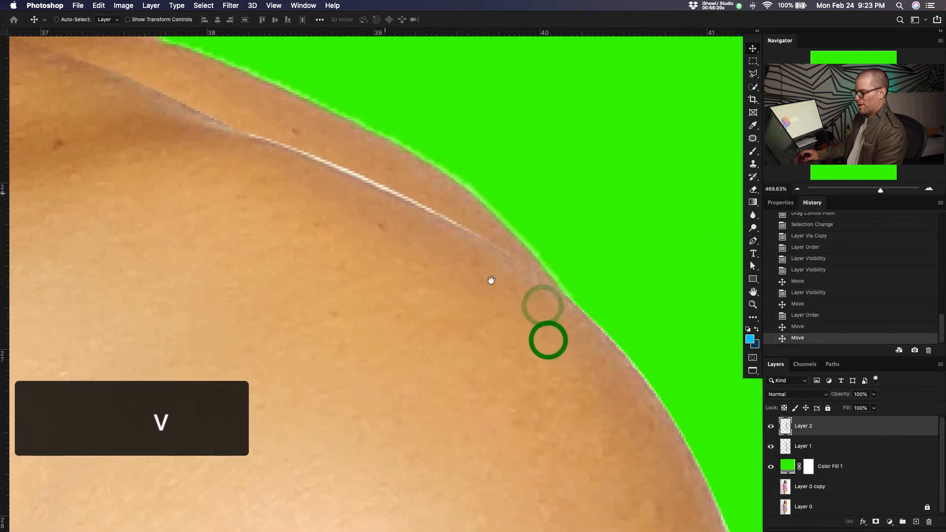
pyautogui.moveTo(473, 274); pyautogui.dragTo(454, 262)
pyautogui.moveTo(486, 293); pyautogui.dragTo(465, 283)
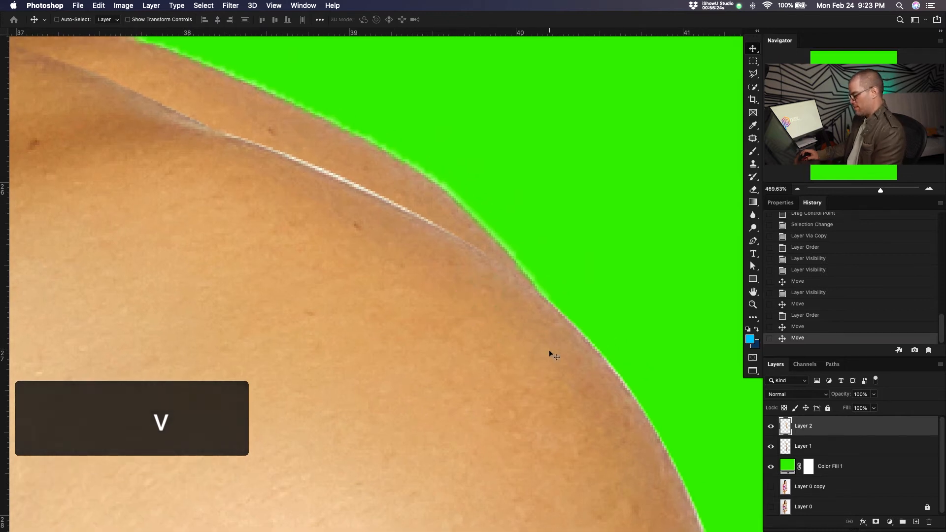
# Step: Shift Layer 2 inward and down so its outer shoulder edge lies over Layer 1's skin
pyautogui.press('v')
pyautogui.moveTo(503, 359); pyautogui.dragTo(424, 315)
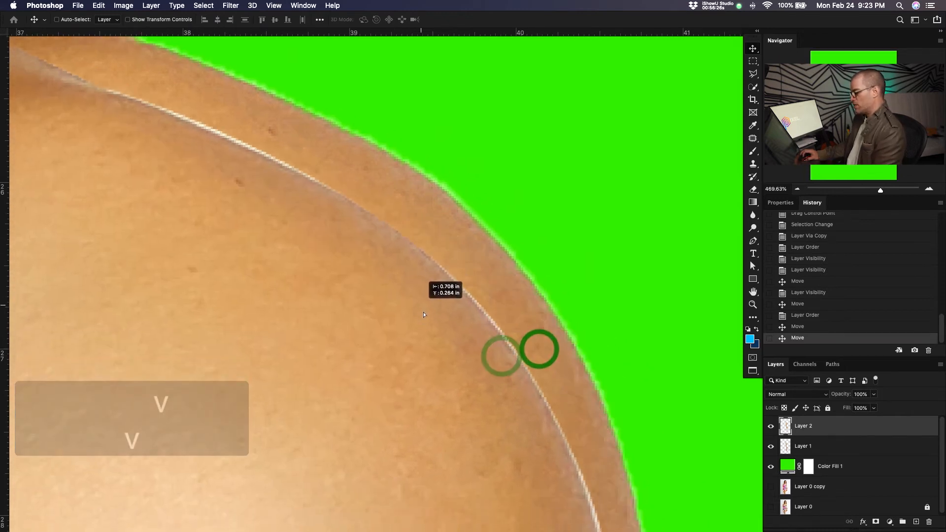
pyautogui.moveTo(539, 349); pyautogui.dragTo(513, 246)
pyautogui.moveTo(553, 375); pyautogui.dragTo(507, 251)
# Step: Move Layer 2 to the left of Layer 1 so the two arm cutouts stand side by side
pyautogui.press('z')
pyautogui.moveTo(536, 418); pyautogui.dragTo(540, 353)
pyautogui.moveTo(585, 437); pyautogui.dragTo(576, 197)
pyautogui.moveTo(579, 406); pyautogui.dragTo(583, 392)
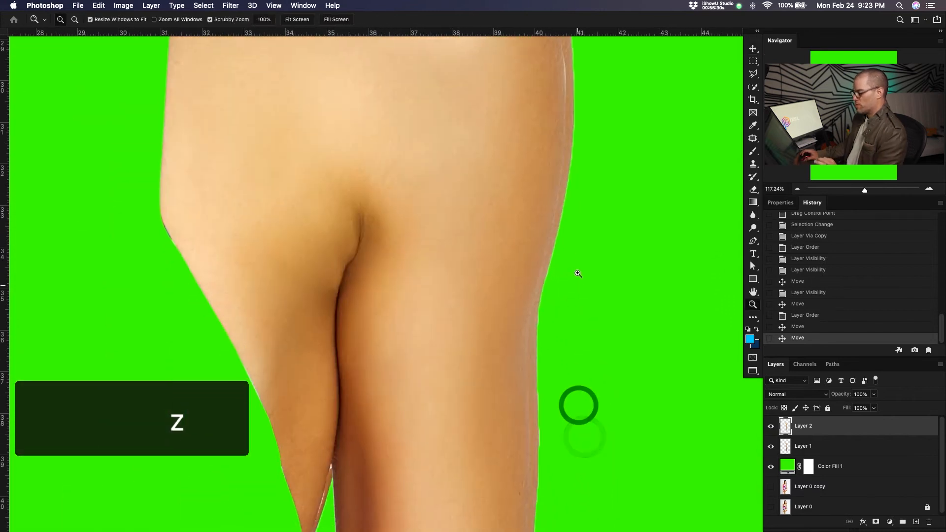
pyautogui.moveTo(552, 450); pyautogui.dragTo(569, 321)
pyautogui.moveTo(500, 307); pyautogui.dragTo(353, 268)
pyautogui.moveTo(397, 330); pyautogui.dragTo(523, 218)
pyautogui.moveTo(524, 339); pyautogui.dragTo(517, 179)
pyautogui.moveTo(488, 359); pyautogui.dragTo(439, 178)
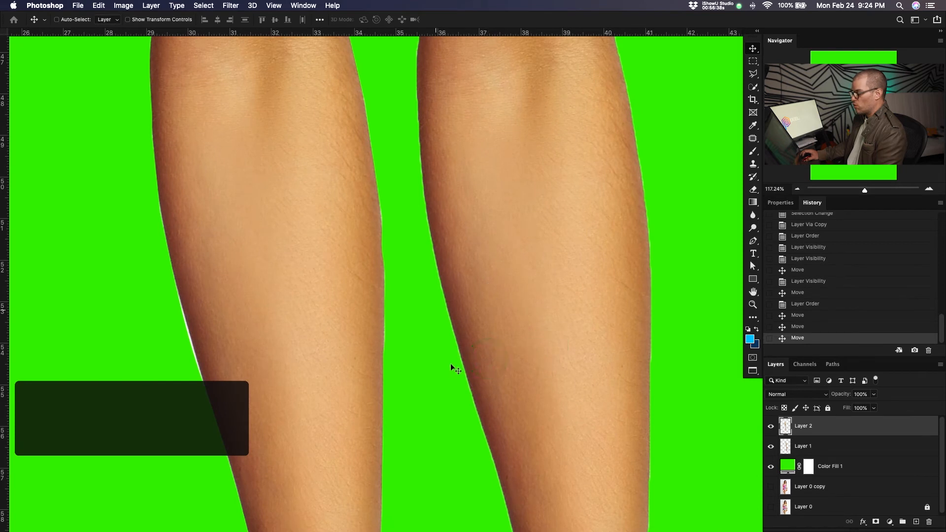
# Step: Compare the two side-by-side arm cutouts at the elbow and forearm and as a whole down to the hands
pyautogui.moveTo(488, 254); pyautogui.dragTo(646, 338)
pyautogui.press('z')
pyautogui.press('v')
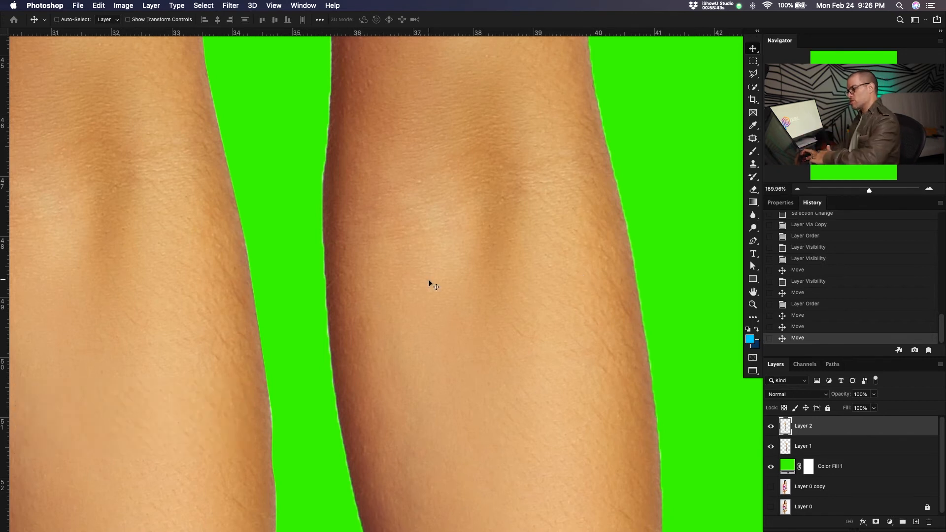
pyautogui.press('z')
pyautogui.moveTo(499, 239); pyautogui.dragTo(431, 289)
pyautogui.press('space')
pyautogui.moveTo(504, 316); pyautogui.dragTo(488, 272)
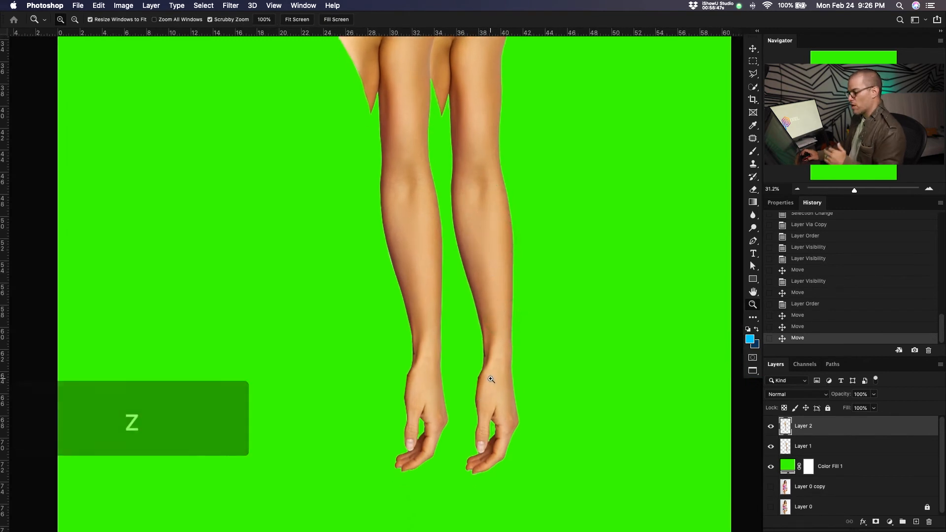
pyautogui.moveTo(458, 299); pyautogui.dragTo(503, 281)
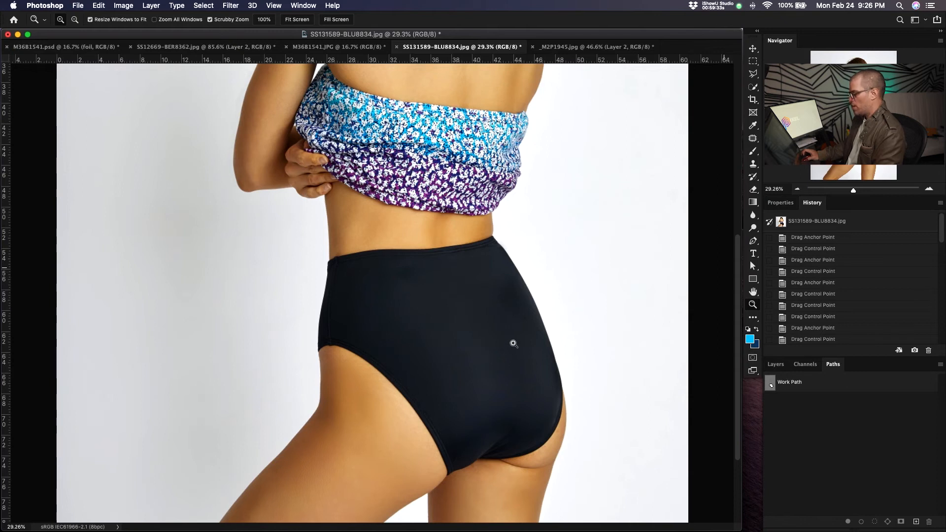
# Step: In SS131589-BLU8834.jpg, select the black swimsuit bottoms on the Background layer with the Magic Wand
pyautogui.press('f')
pyautogui.moveTo(588, 375); pyautogui.dragTo(551, 335)
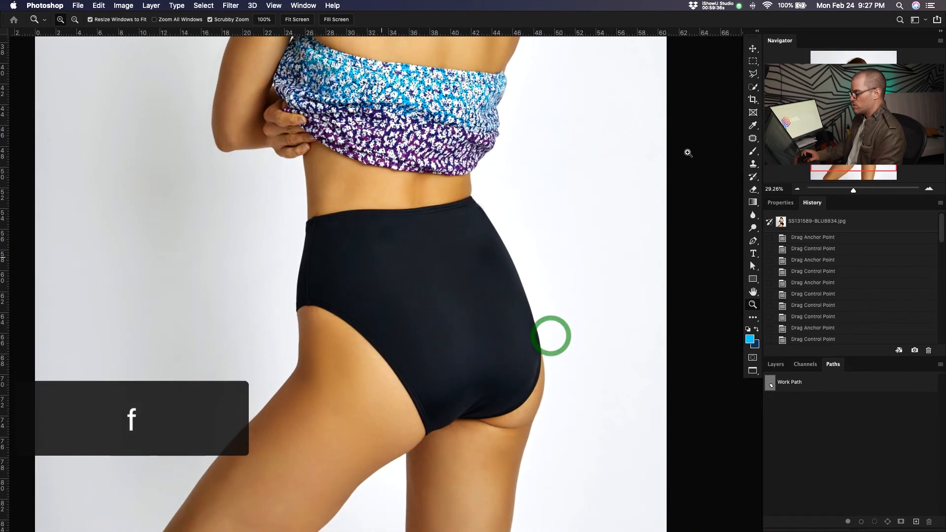
pyautogui.click(758, 87)
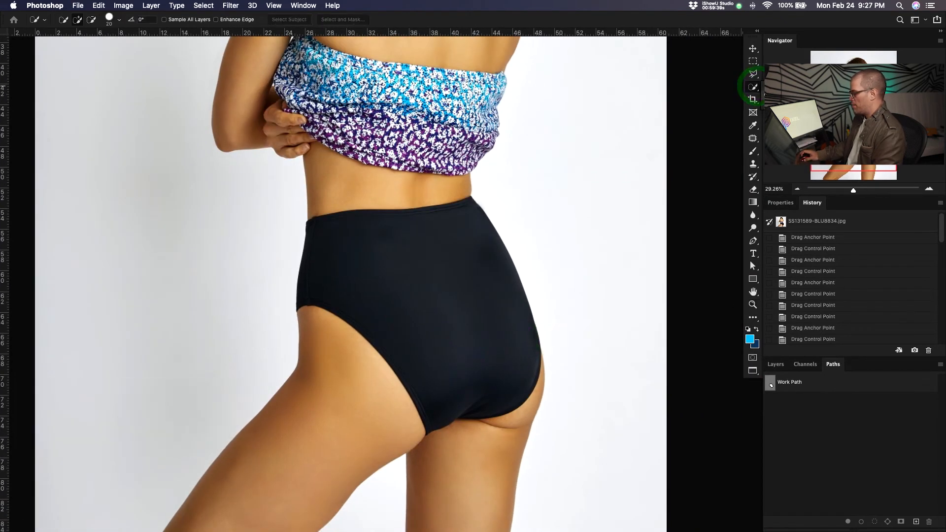
pyautogui.click(792, 103)
pyautogui.click(402, 255)
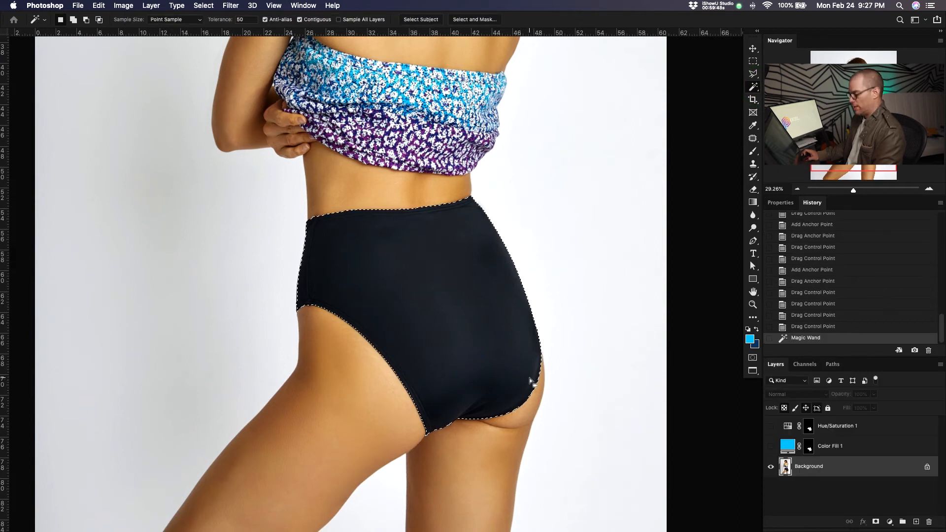
# Step: Clear the selection and select the black bottoms again with the Quick Selection tool
pyautogui.click(753, 87)
pyautogui.click(792, 92)
pyautogui.press('super+d')
pyautogui.click(326, 247)
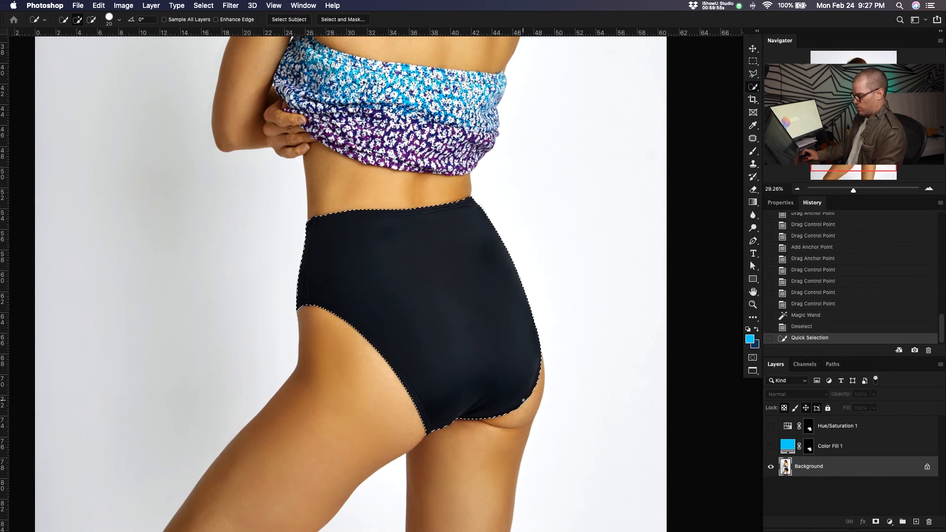
# Step: Preview the blue Color Fill 1 layer over the bottoms by toggling its visibility, leaving it hidden
pyautogui.click(771, 446)
pyautogui.click(771, 446)
pyautogui.click(771, 446)
pyautogui.click(771, 446)
# Step: Add a Solid Color fill layer in blue 00bdef from the Quick Selection of the black bottoms
pyautogui.press('z')
pyautogui.moveTo(520, 319); pyautogui.dragTo(560, 320)
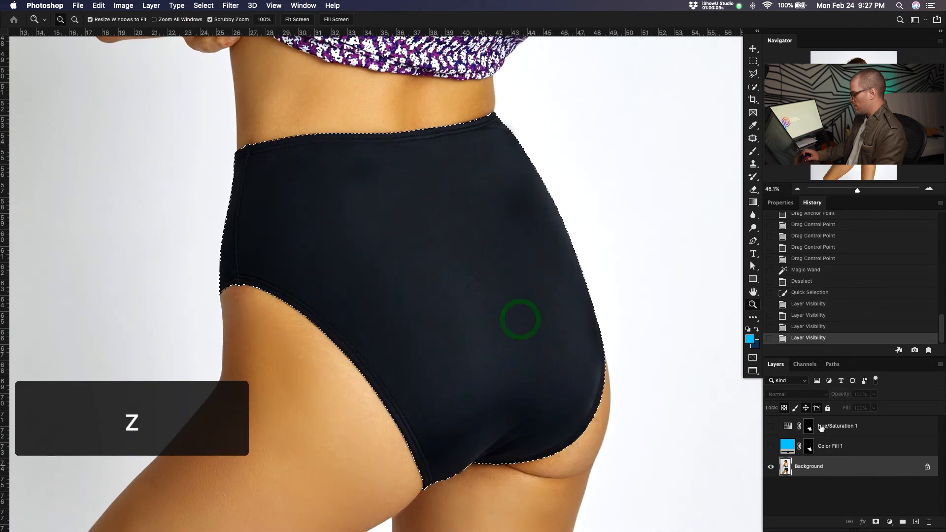
pyautogui.click(890, 522)
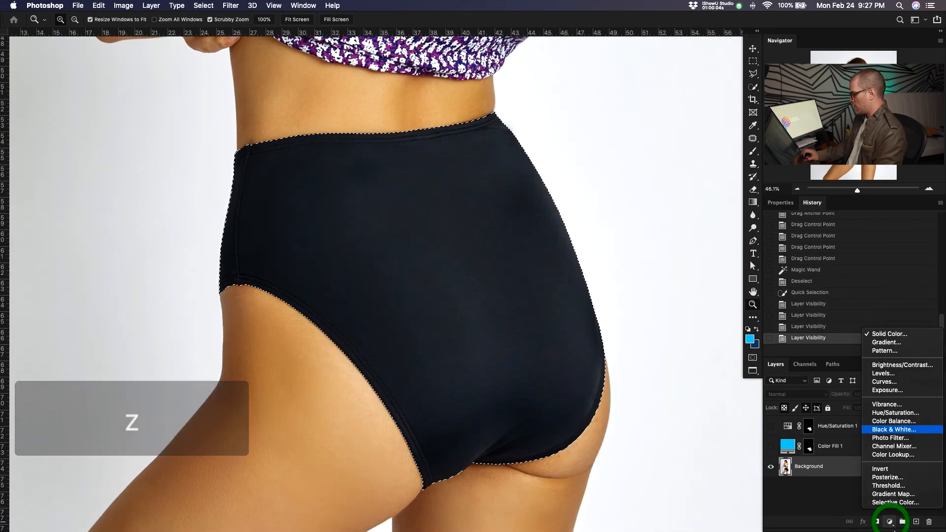
pyautogui.click(906, 334)
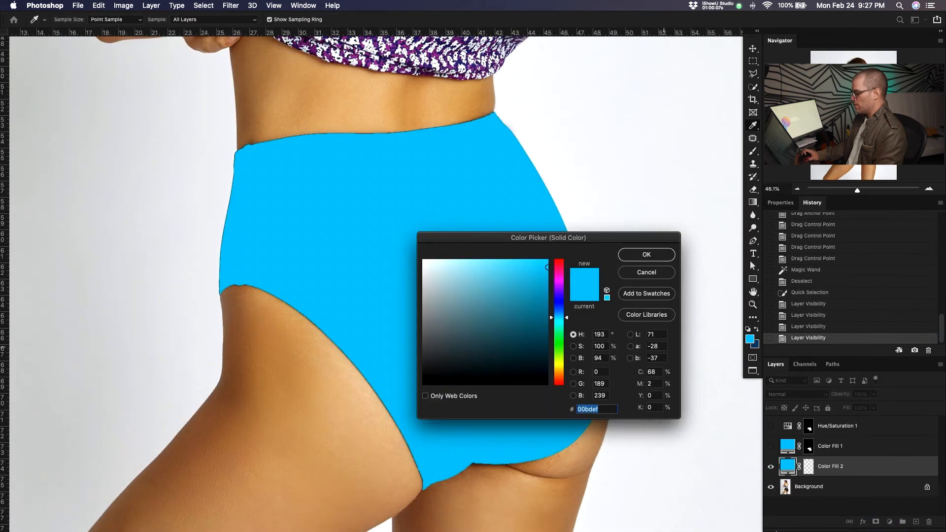
pyautogui.click(654, 256)
# Step: Examine the edges of the Color Fill 2 layer along the waistband, the outer hip and the leg opening
pyautogui.press('z')
pyautogui.moveTo(321, 120); pyautogui.dragTo(463, 181)
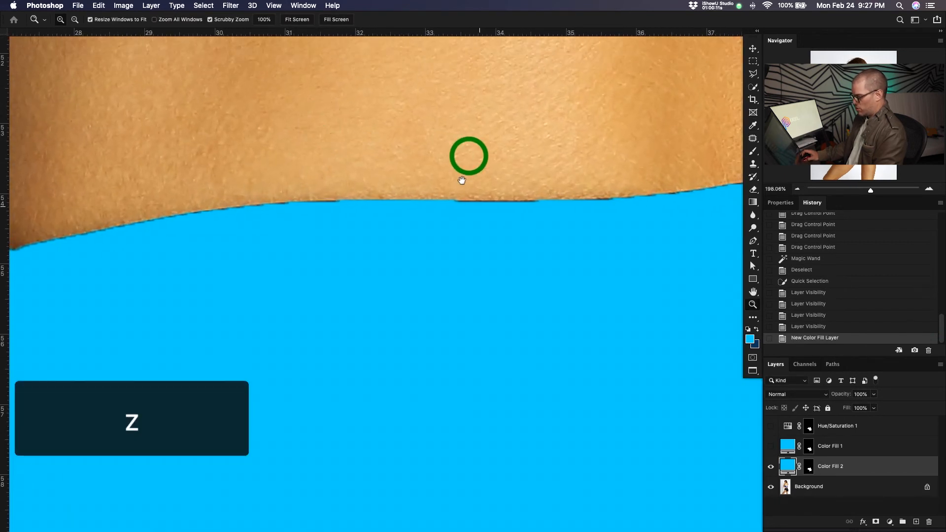
pyautogui.press('v')
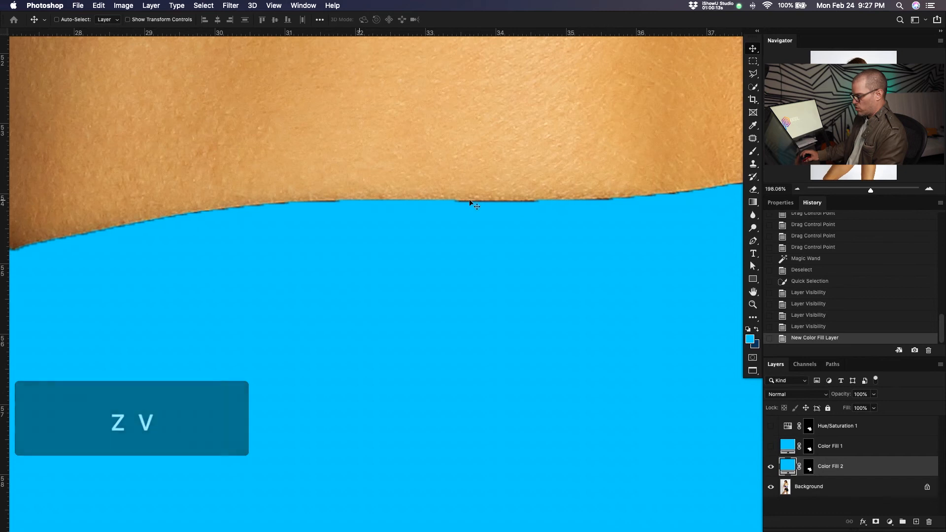
pyautogui.moveTo(150, 241); pyautogui.dragTo(439, 208)
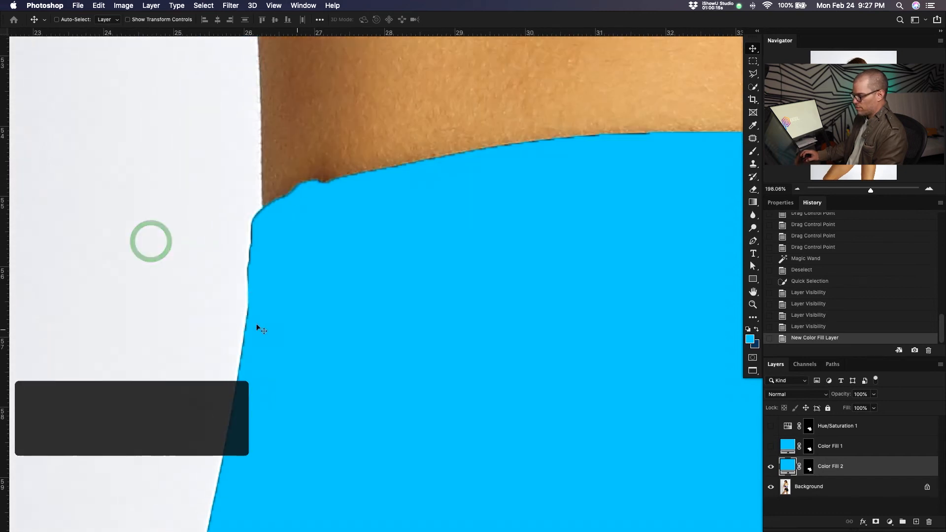
pyautogui.moveTo(266, 378); pyautogui.dragTo(391, 192)
pyautogui.moveTo(331, 452); pyautogui.dragTo(406, 150)
pyautogui.moveTo(438, 266); pyautogui.dragTo(298, 228)
pyautogui.moveTo(512, 224); pyautogui.dragTo(330, 72)
pyautogui.moveTo(522, 347); pyautogui.dragTo(514, 343)
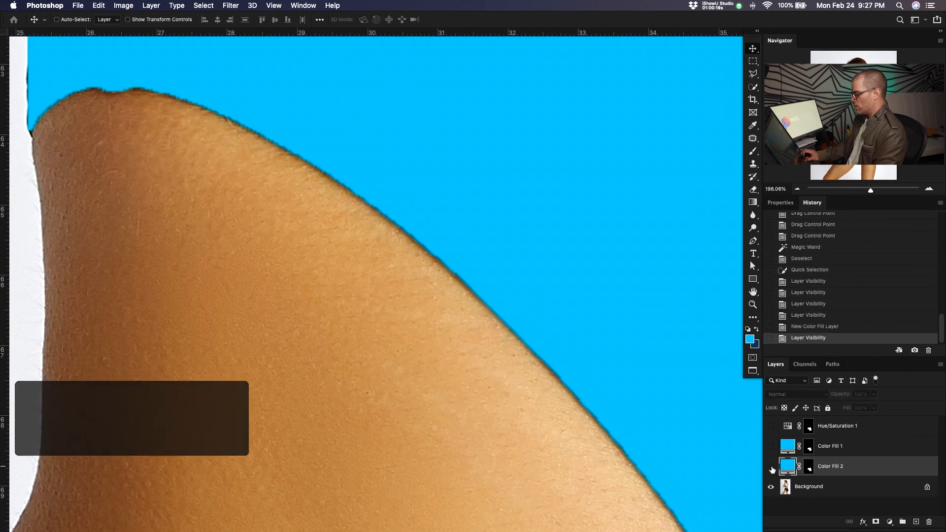
# Step: Hide Color Fill 2 and load the saved Work Path around the bottoms as a selection
pyautogui.click(771, 467)
pyautogui.click(805, 364)
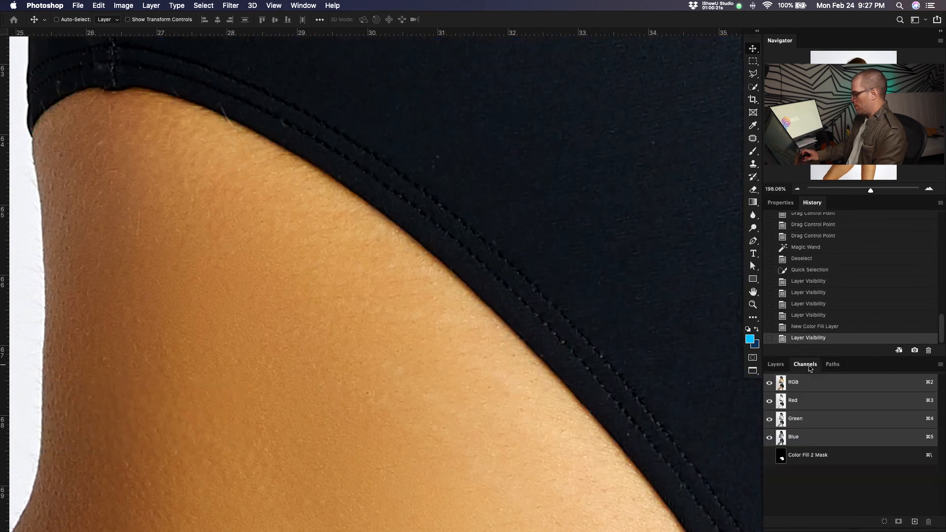
pyautogui.click(833, 364)
pyautogui.click(771, 384)
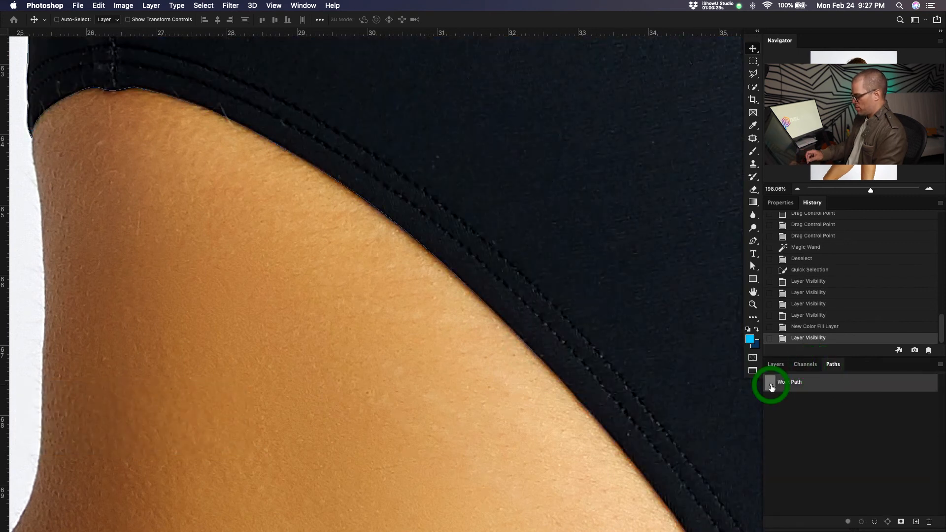
pyautogui.press('super+0')
pyautogui.moveTo(543, 432); pyautogui.dragTo(530, 428)
pyautogui.press('z')
pyautogui.moveTo(536, 360); pyautogui.dragTo(541, 323)
pyautogui.press('super+Return')
# Step: Add a blue Solid Color fill layer from the path-based selection of the bottoms
pyautogui.click(777, 364)
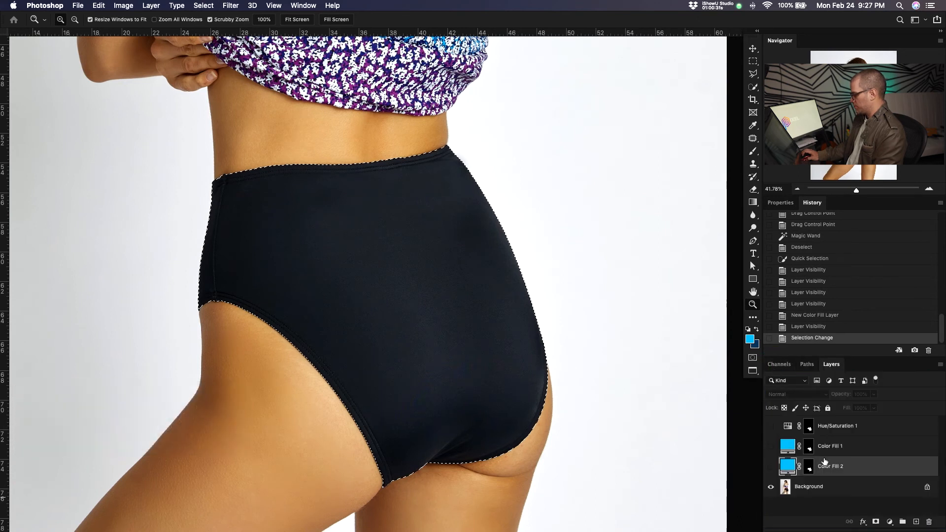
pyautogui.click(889, 522)
pyautogui.click(890, 334)
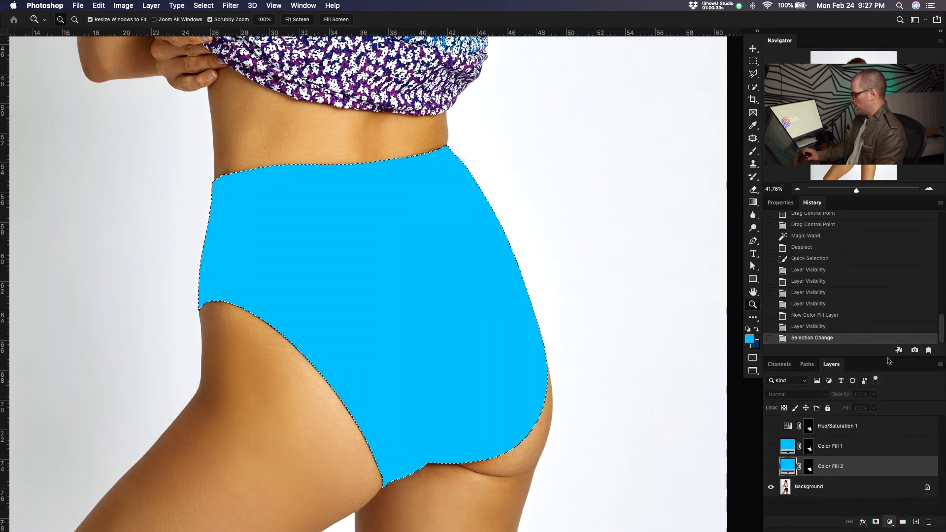
pyautogui.click(641, 254)
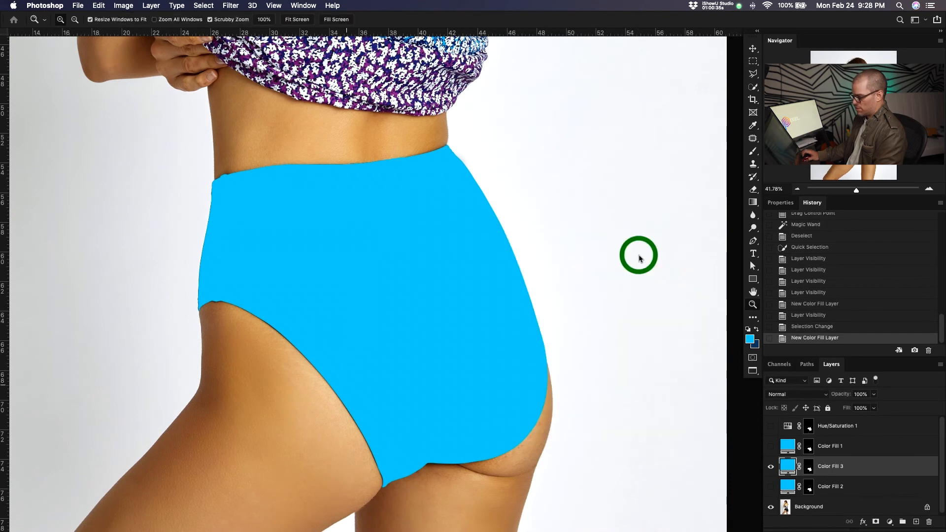
# Step: Compare the fills at the leg opening up close by showing Color Fill 1 in place of Color Fill 3
pyautogui.press('z')
pyautogui.click(333, 384)
pyautogui.moveTo(401, 389); pyautogui.dragTo(425, 348)
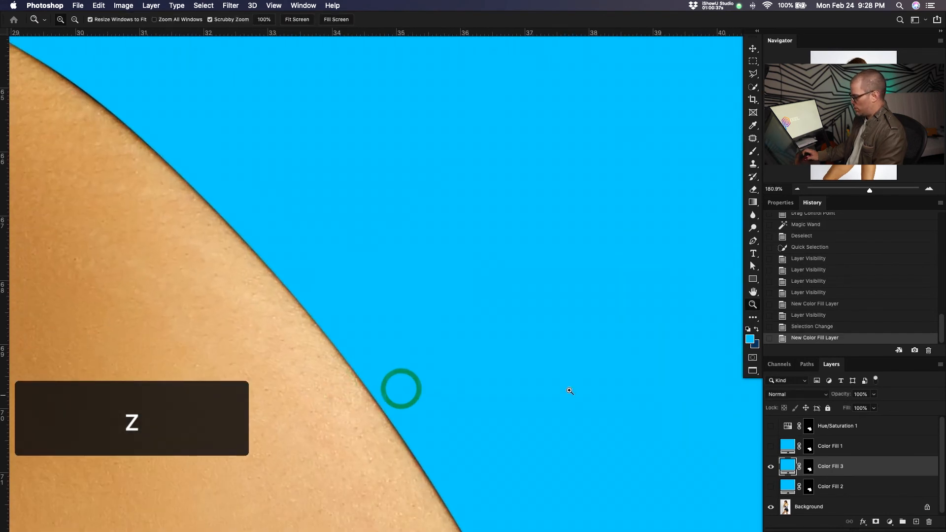
pyautogui.click(772, 447)
pyautogui.click(774, 448)
pyautogui.click(771, 465)
# Step: Examine the edges of Color Fill 1 from the leg opening up the hip to the waistband
pyautogui.press('v')
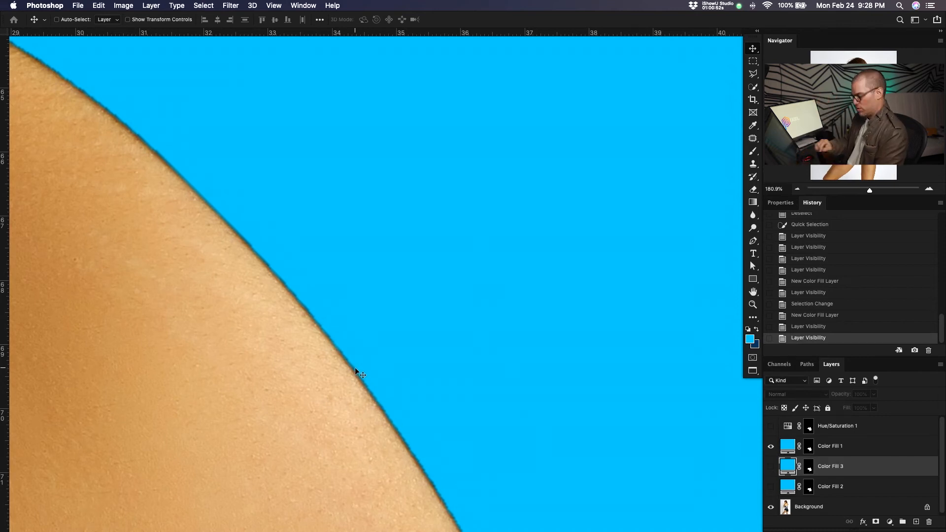
pyautogui.press('space')
pyautogui.moveTo(217, 256); pyautogui.dragTo(393, 468)
pyautogui.moveTo(221, 333); pyautogui.dragTo(416, 374)
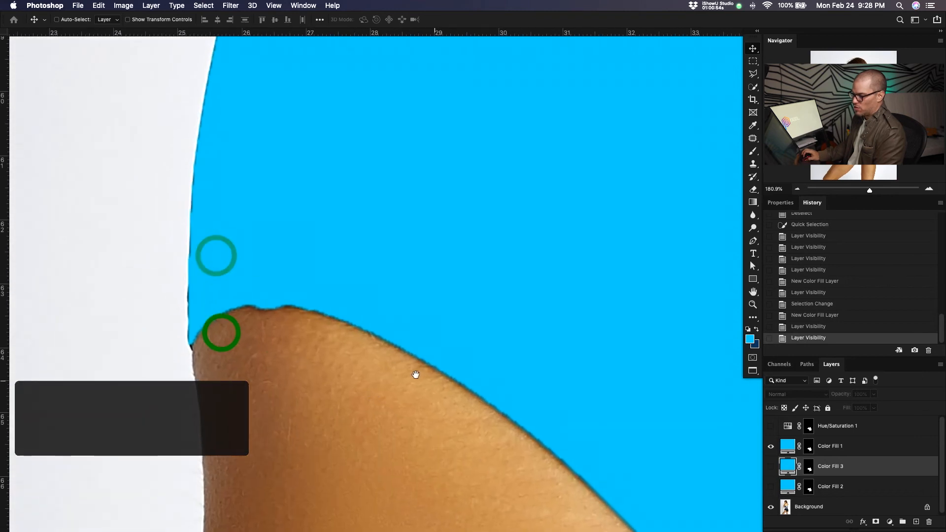
pyautogui.moveTo(283, 268); pyautogui.dragTo(350, 346)
pyautogui.moveTo(364, 209); pyautogui.dragTo(383, 353)
pyautogui.moveTo(396, 149); pyautogui.dragTo(389, 269)
pyautogui.moveTo(427, 237); pyautogui.dragTo(355, 254)
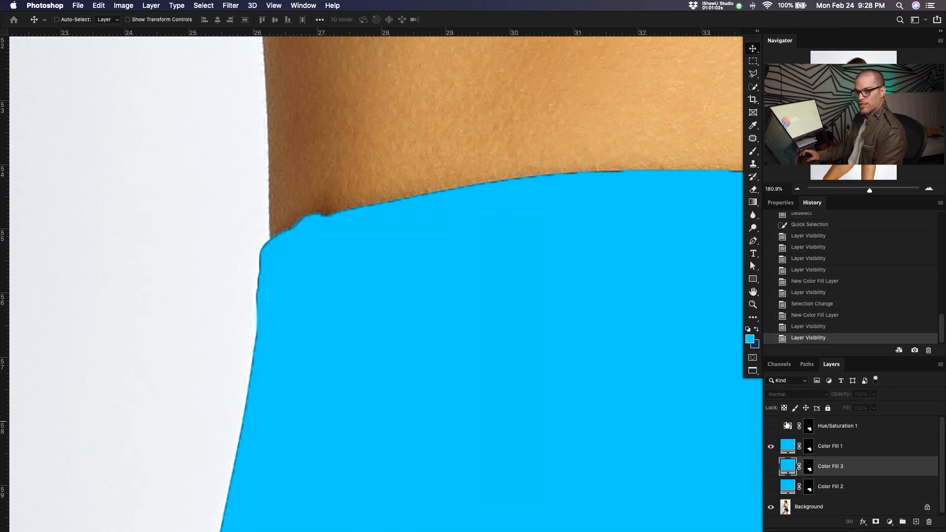
# Step: Show Color Fill 3 instead of Color Fill 1 and examine its edges at the waistband, hip and leg opening
pyautogui.click(771, 447)
pyautogui.click(772, 467)
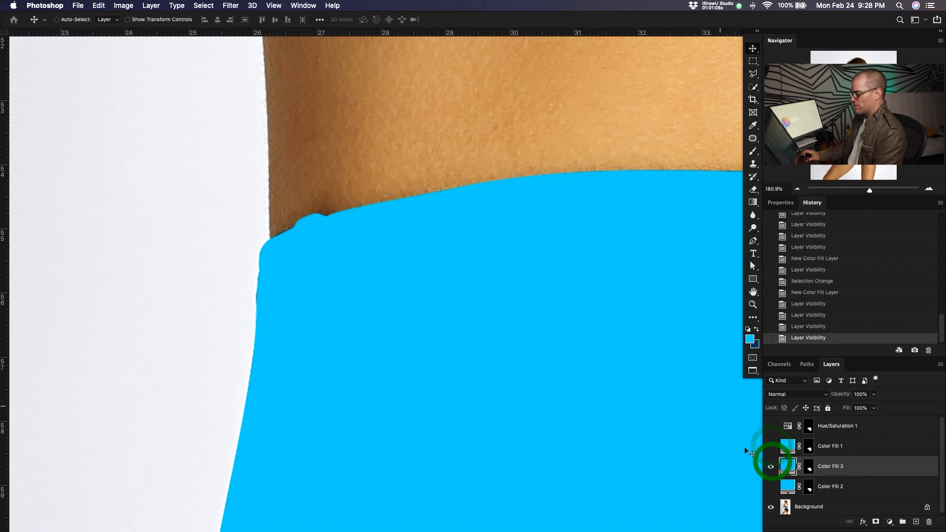
pyautogui.moveTo(618, 188); pyautogui.dragTo(460, 190)
pyautogui.moveTo(337, 408); pyautogui.dragTo(471, 234)
pyautogui.moveTo(123, 496); pyautogui.dragTo(307, 300)
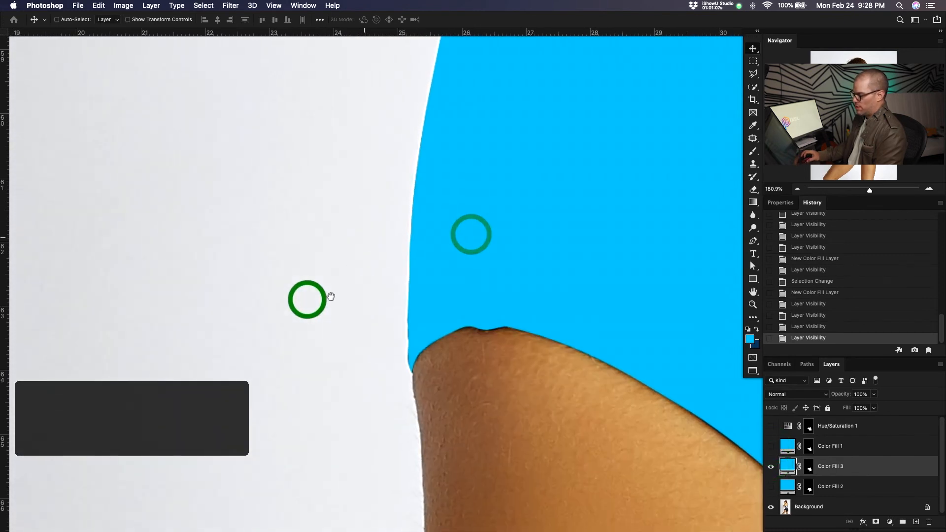
pyautogui.moveTo(421, 350); pyautogui.dragTo(274, 234)
pyautogui.moveTo(588, 380); pyautogui.dragTo(332, 181)
pyautogui.moveTo(563, 428); pyautogui.dragTo(462, 324)
pyautogui.moveTo(534, 434); pyautogui.dragTo(494, 318)
# Step: Set the blending mode of Color Fill 3 to Overlay and view the recolored bottoms on the whole figure
pyautogui.click(797, 395)
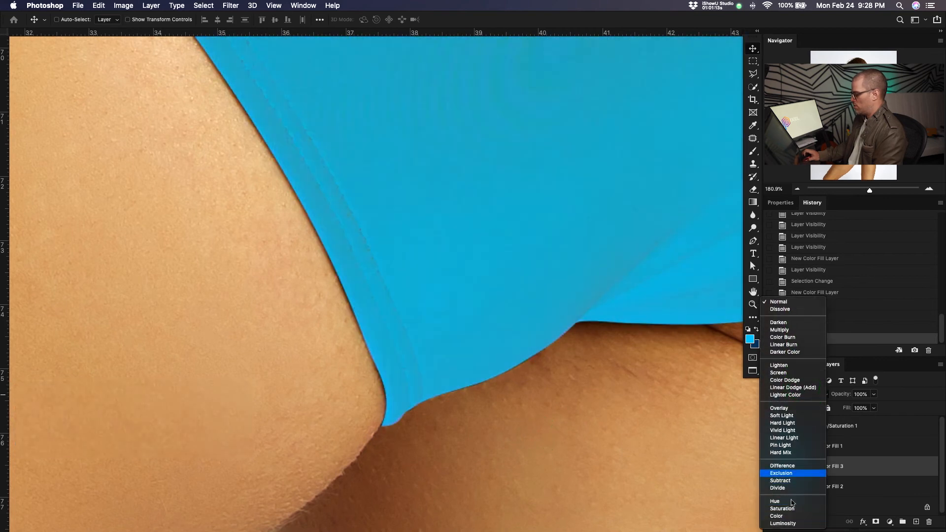
pyautogui.click(789, 409)
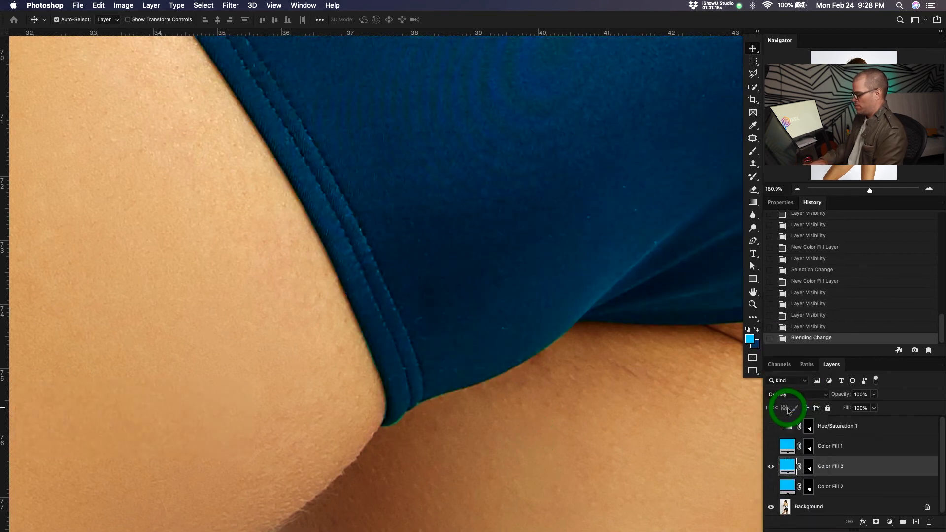
pyautogui.press('super+0')
pyautogui.press('z')
pyautogui.click(592, 370)
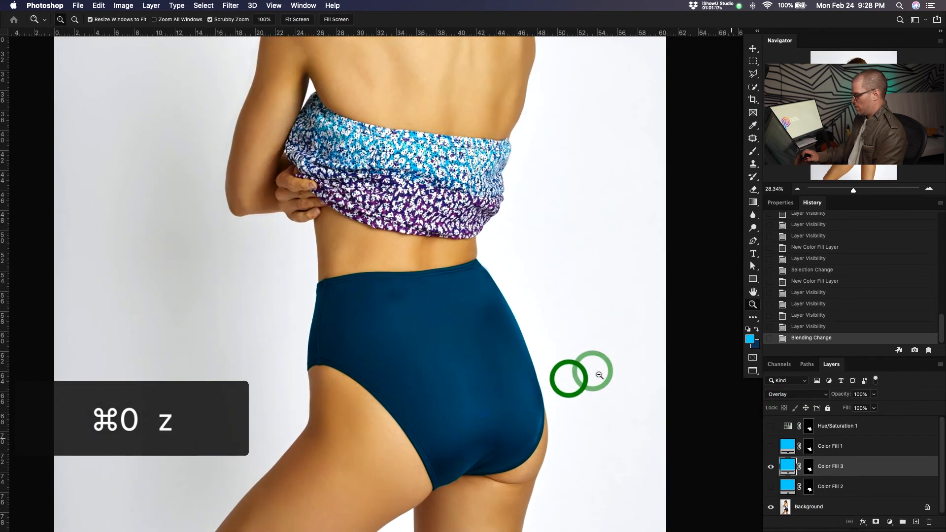
# Step: Change the color of Color Fill 3 to red ef001c
pyautogui.doubleClick(787, 465)
pyautogui.moveTo(525, 238); pyautogui.dragTo(631, 159)
pyautogui.moveTo(670, 235); pyautogui.dragTo(656, 201)
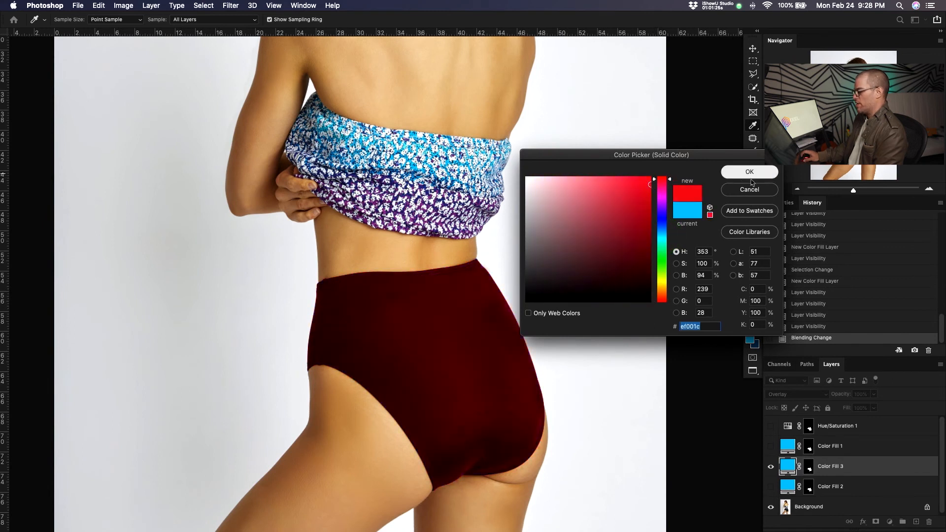
pyautogui.click(751, 174)
pyautogui.press('z')
# Step: Recolor Color Fill 3 with the purple a33f9f sampled from the patterned top
pyautogui.doubleClick(787, 465)
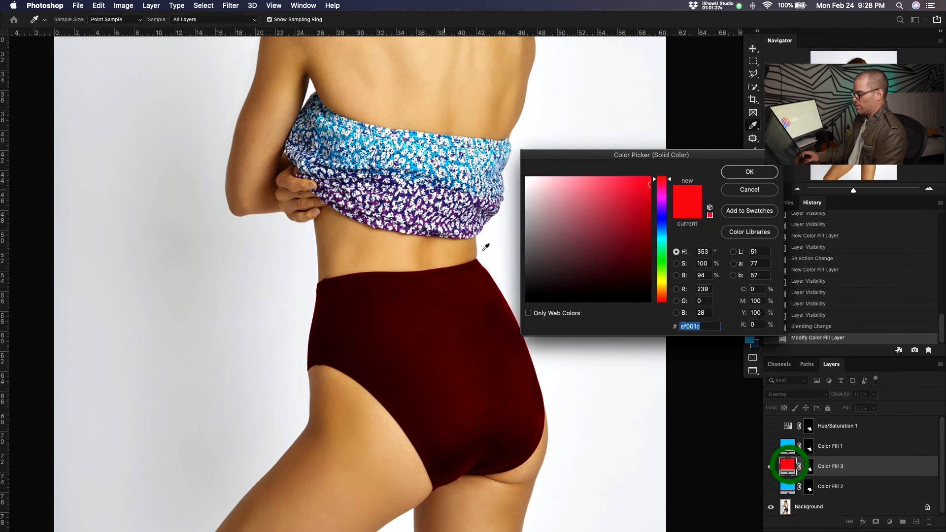
pyautogui.press('z')
pyautogui.press('super+equal')
pyautogui.press('super+equal')
pyautogui.press('super+equal')
pyautogui.press('super+equal')
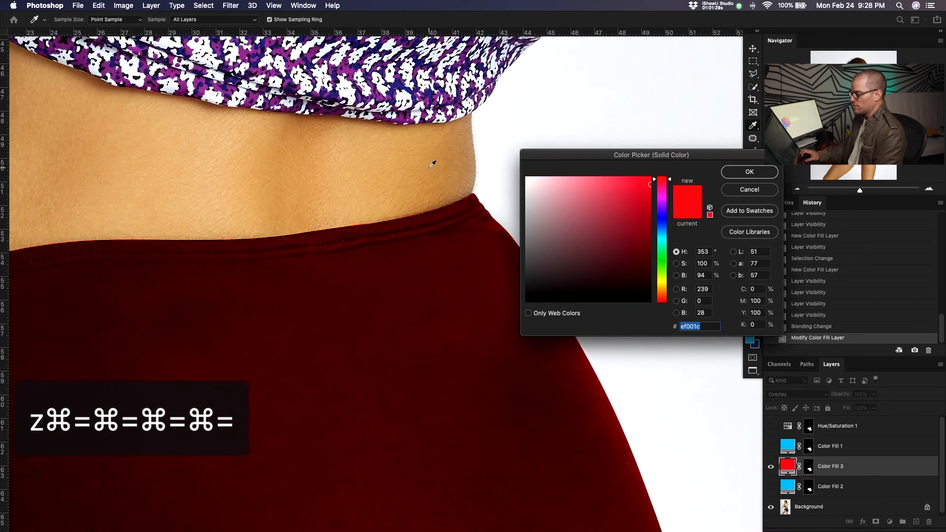
pyautogui.click(348, 67)
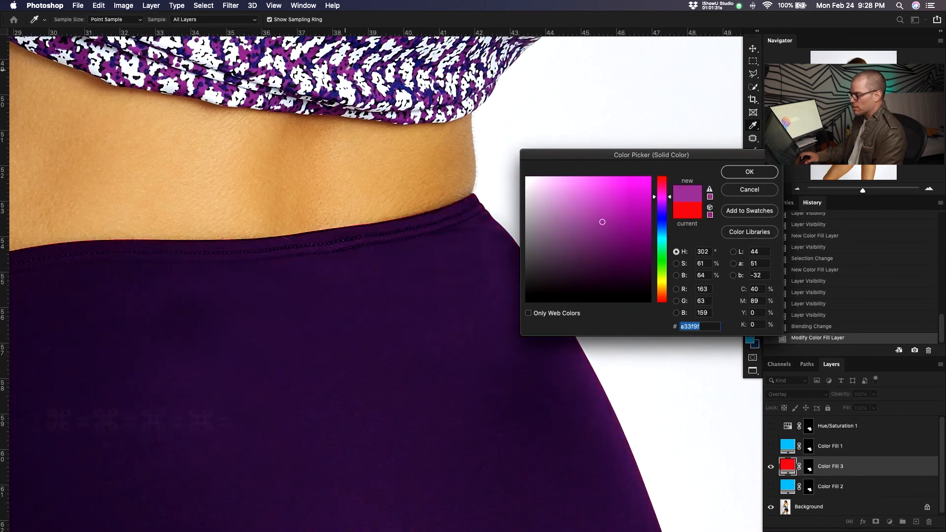
pyautogui.press('Return')
pyautogui.press('super+0')
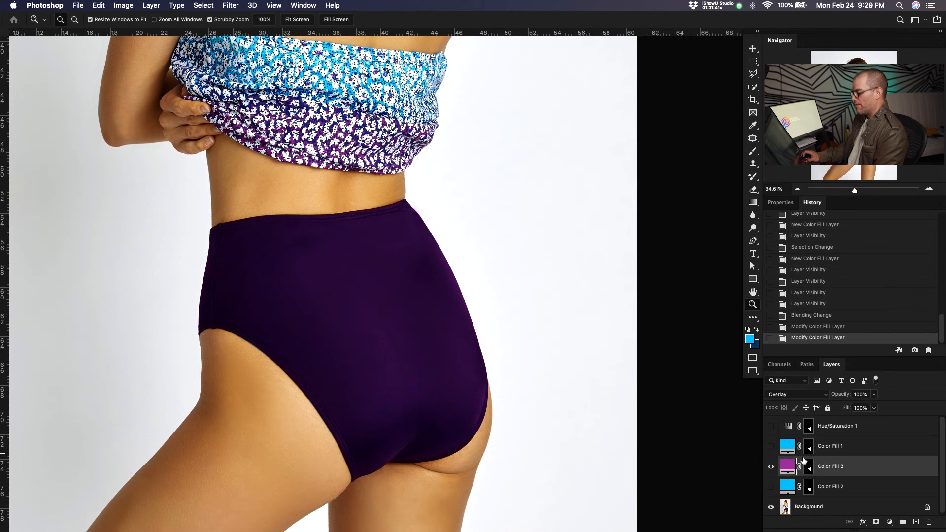
pyautogui.press('space')
pyautogui.moveTo(360, 264); pyautogui.dragTo(419, 238)
pyautogui.moveTo(435, 196); pyautogui.dragTo(454, 186)
# Step: Switch to _M2P1945.jpg and examine the woman's hair and outline against the white background
pyautogui.press('space')
pyautogui.moveTo(464, 334); pyautogui.dragTo(465, 313)
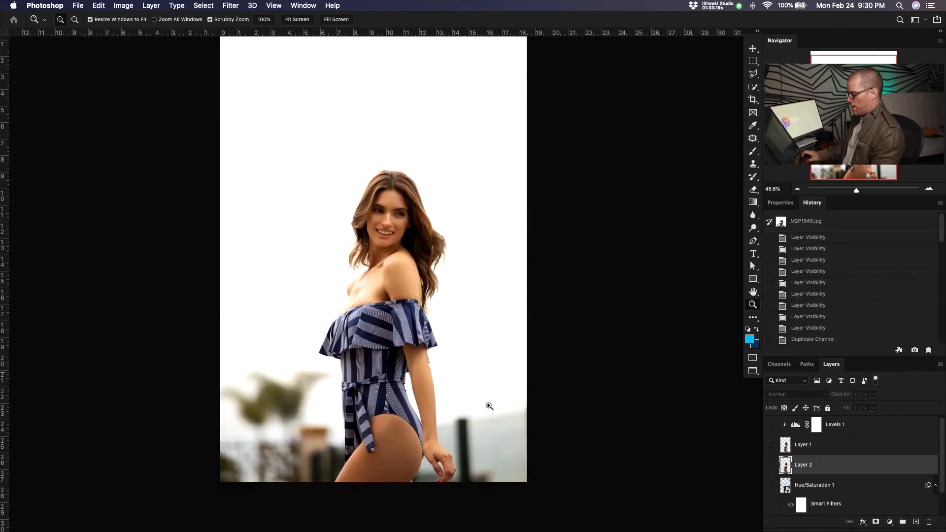
pyautogui.press('space')
pyautogui.moveTo(398, 321); pyautogui.dragTo(413, 351)
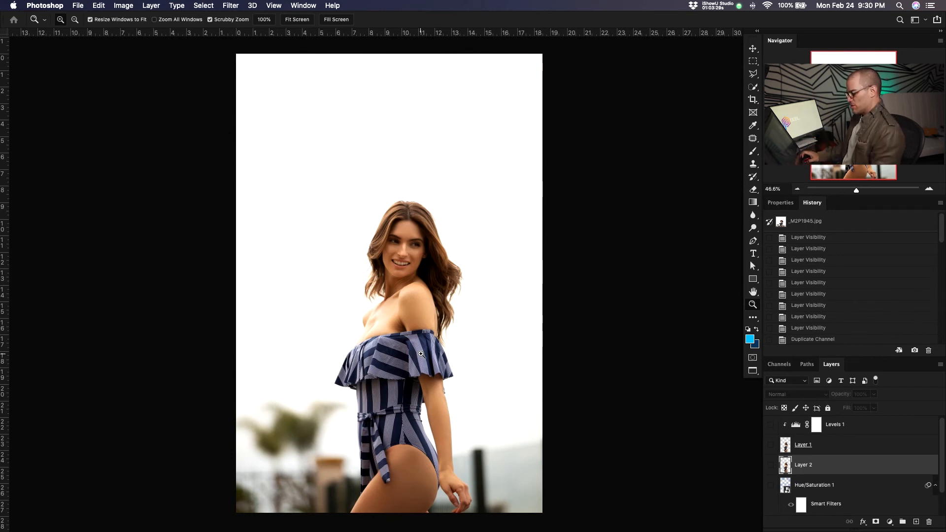
pyautogui.moveTo(403, 260)
pyautogui.mouseDown()
pyautogui.moveTo(419, 260)
pyautogui.moveTo(398, 260)
pyautogui.mouseUp()
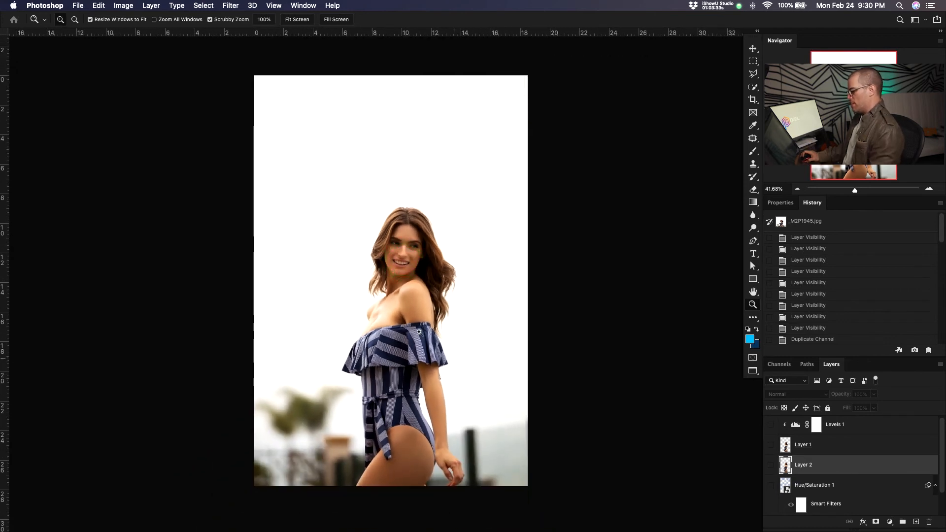
pyautogui.moveTo(404, 278); pyautogui.dragTo(420, 278)
pyautogui.moveTo(469, 306); pyautogui.dragTo(471, 299)
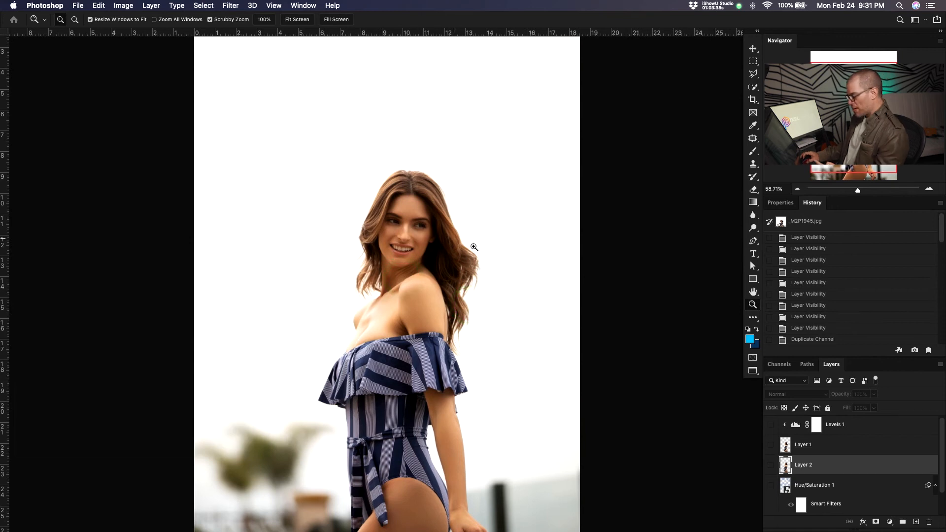
pyautogui.moveTo(450, 234); pyautogui.dragTo(454, 235)
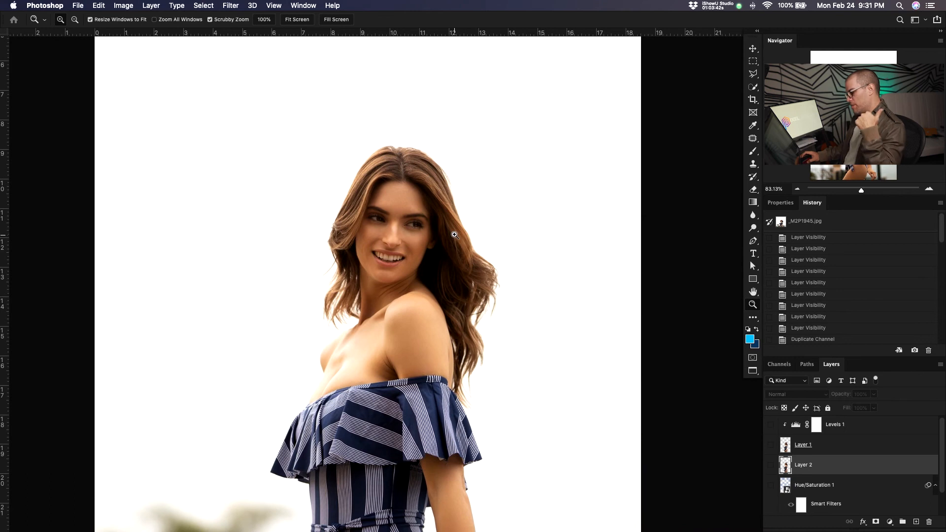
pyautogui.moveTo(476, 232); pyautogui.dragTo(438, 244)
pyautogui.moveTo(481, 382); pyautogui.dragTo(449, 365)
pyautogui.moveTo(470, 238); pyautogui.dragTo(485, 229)
pyautogui.moveTo(475, 410); pyautogui.dragTo(504, 235)
pyautogui.moveTo(501, 276); pyautogui.dragTo(464, 279)
pyautogui.moveTo(508, 356); pyautogui.dragTo(477, 336)
# Step: Make the Background layer active with the Quick Selection tool ready for selecting the woman
pyautogui.press('w')
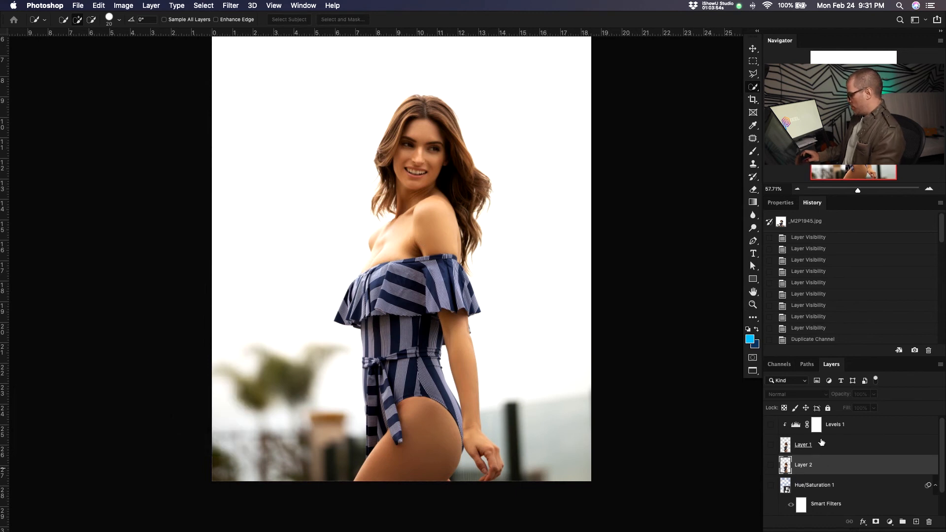
pyautogui.scroll(-2, 839, 495)
pyautogui.click(837, 505)
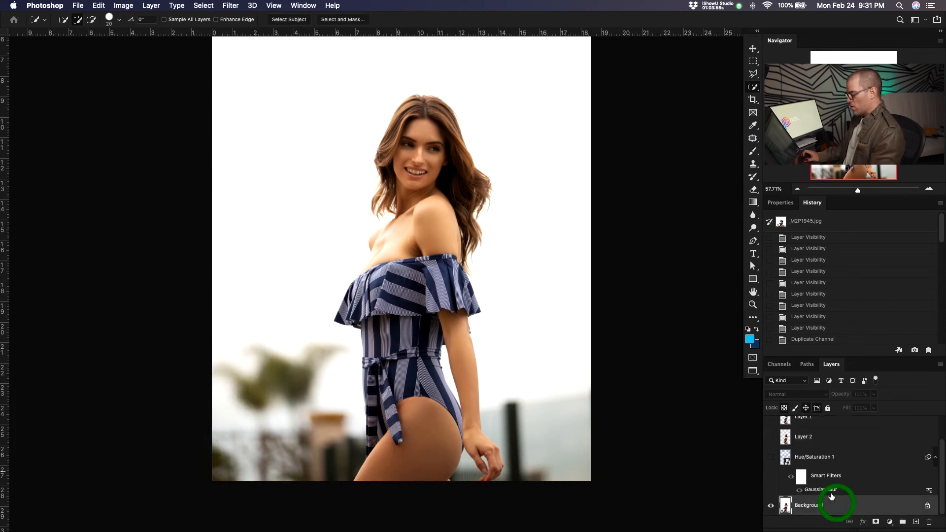
pyautogui.moveTo(502, 220); pyautogui.dragTo(501, 254)
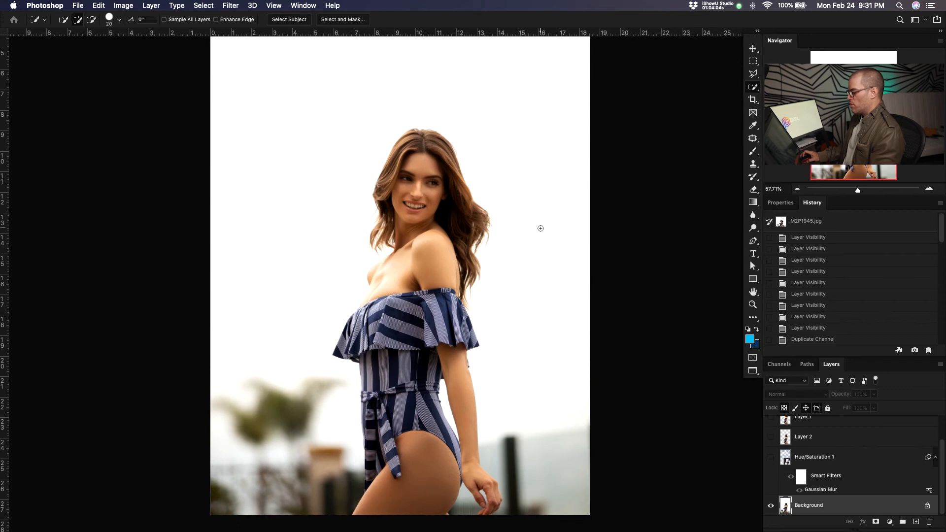
# Step: Select the woman automatically with Select Subject
pyautogui.press('w')
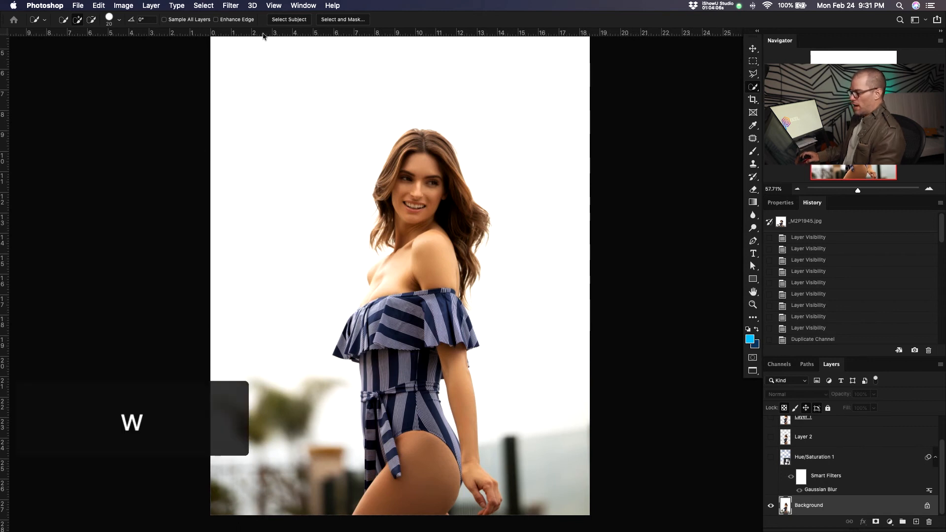
pyautogui.click(289, 20)
pyautogui.scroll(-3, 380, 348)
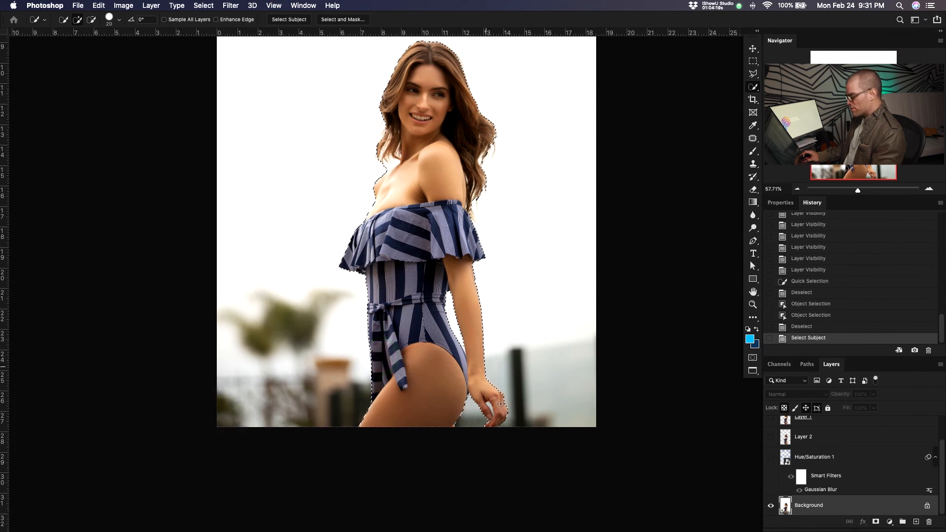
# Step: Examine the automatic selection's edges around the hand, arm and hair, and discard the selection
pyautogui.moveTo(449, 166); pyautogui.dragTo(452, 185)
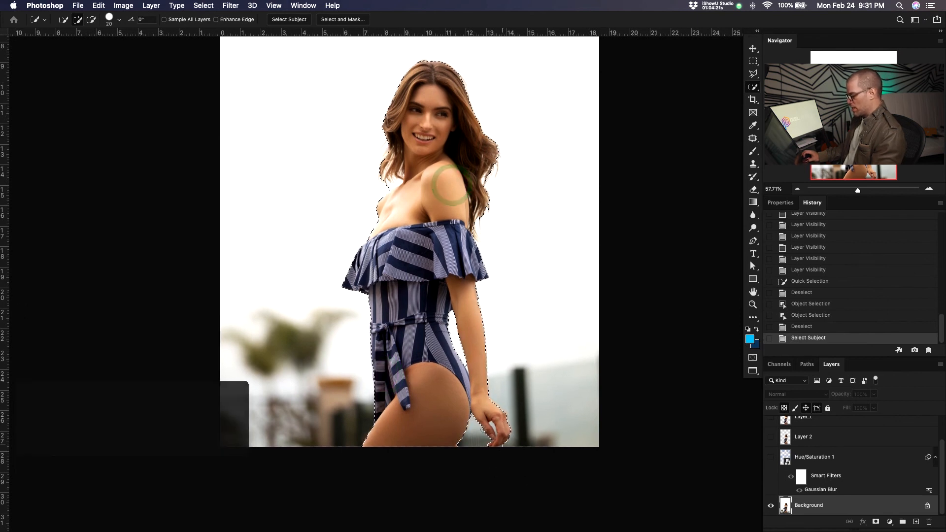
pyautogui.press('super+space')
pyautogui.press('z')
pyautogui.moveTo(490, 437); pyautogui.dragTo(493, 434)
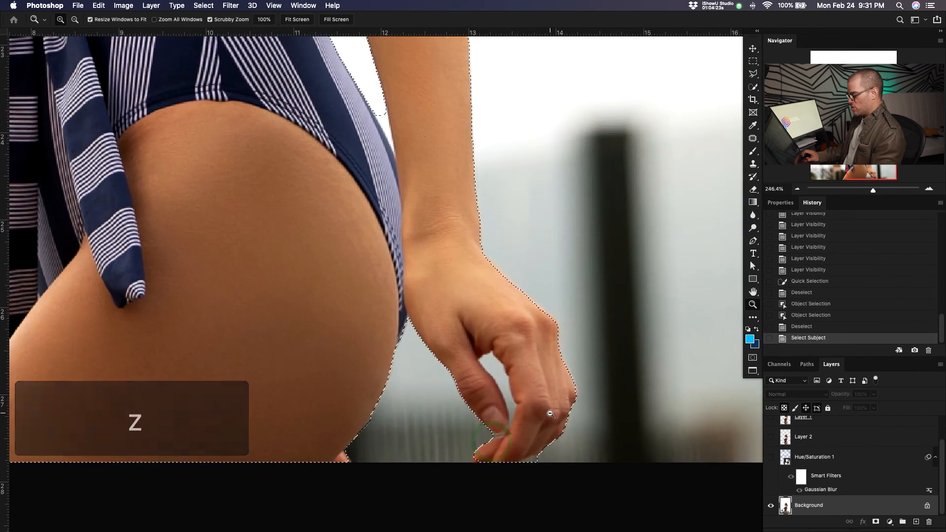
pyautogui.press('space')
pyautogui.moveTo(434, 129); pyautogui.dragTo(476, 468)
pyautogui.moveTo(427, 203); pyautogui.dragTo(470, 469)
pyautogui.moveTo(414, 267); pyautogui.dragTo(429, 431)
pyautogui.moveTo(368, 241); pyautogui.dragTo(394, 300)
pyautogui.press('super+d')
# Step: Duplicate the Blue channel, which separates the hair from the white background
pyautogui.press('z')
pyautogui.moveTo(453, 263); pyautogui.dragTo(417, 285)
pyautogui.press('space')
pyautogui.moveTo(438, 233); pyautogui.dragTo(407, 252)
pyautogui.press('space')
pyautogui.moveTo(439, 285); pyautogui.dragTo(465, 274)
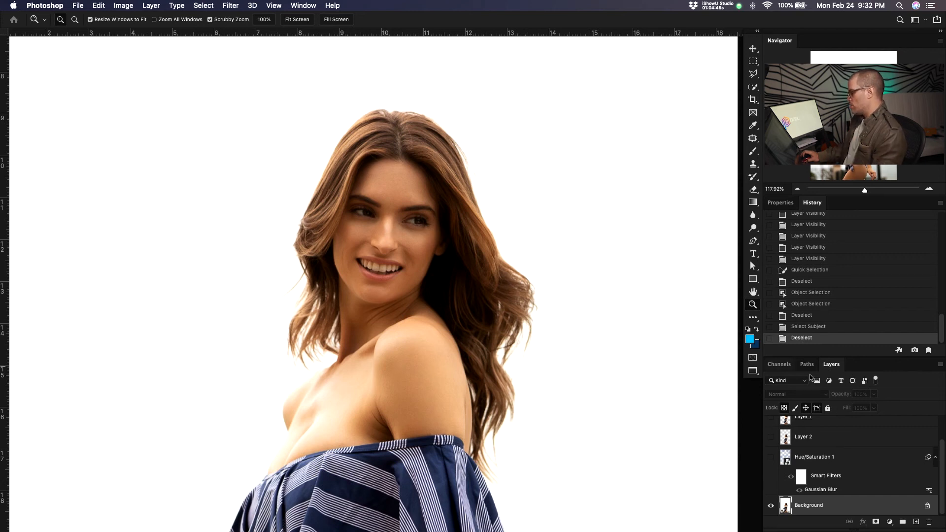
pyautogui.click(773, 367)
pyautogui.click(837, 437)
pyautogui.moveTo(836, 437); pyautogui.dragTo(916, 522)
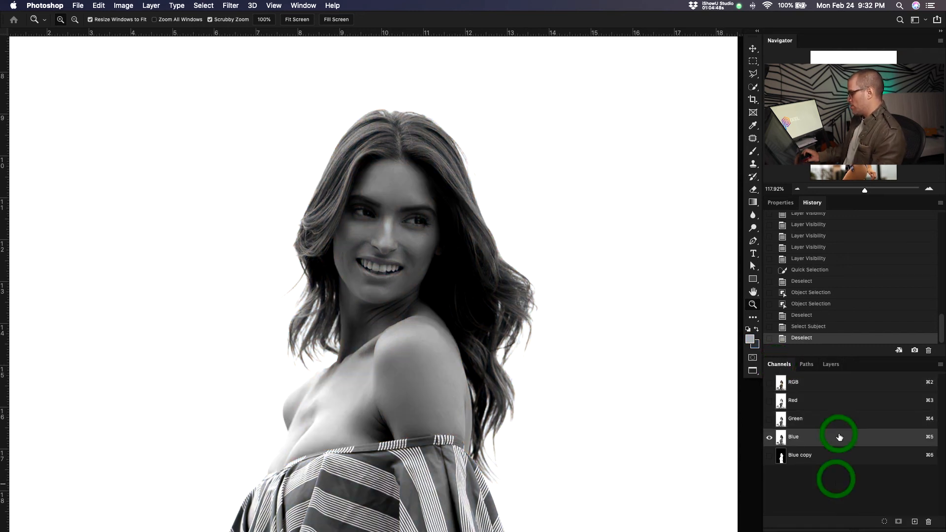
# Step: Try a Levels adjustment on the duplicated Blue channel, and delete the duplicate
pyautogui.press('super+l')
pyautogui.moveTo(100, 290); pyautogui.dragTo(137, 292)
pyautogui.moveTo(225, 289); pyautogui.dragTo(209, 289)
pyautogui.moveTo(189, 179); pyautogui.dragTo(156, 158)
pyautogui.moveTo(115, 269); pyautogui.dragTo(106, 272)
pyautogui.press('super+equal')
pyautogui.press('super+equal')
pyautogui.moveTo(190, 160); pyautogui.dragTo(577, 196)
pyautogui.moveTo(305, 207); pyautogui.dragTo(247, 355)
pyautogui.moveTo(563, 304); pyautogui.dragTo(579, 304)
pyautogui.moveTo(493, 304); pyautogui.dragTo(498, 304)
pyautogui.moveTo(237, 345); pyautogui.dragTo(410, 263)
pyautogui.moveTo(579, 305); pyautogui.dragTo(573, 304)
pyautogui.click(625, 230)
pyautogui.moveTo(839, 473); pyautogui.dragTo(928, 521)
# Step: Load the Blue copy channel as a selection and return to the RGB composite and the layer list
pyautogui.click(802, 455)
pyautogui.keyDown('super'); pyautogui.click(777, 458); pyautogui.keyUp('super')
pyautogui.press('z')
pyautogui.moveTo(569, 347); pyautogui.dragTo(533, 390)
pyautogui.click(830, 386)
pyautogui.click(831, 365)
# Step: Drop the channel selection and load the outline of Layer 2 as a selection, leaving only the Background layer visible
pyautogui.click(771, 505)
pyautogui.click(770, 438)
pyautogui.press('super+d')
pyautogui.press('z')
pyautogui.keyDown('super'); pyautogui.click(786, 437); pyautogui.keyUp('super')
pyautogui.click(770, 437)
pyautogui.click(771, 505)
# Step: Refine the selection with the Patch tool, adding the missed edge at the thigh's base and subtracting a spot beside the fingers
pyautogui.press('z')
pyautogui.moveTo(497, 475); pyautogui.dragTo(535, 463)
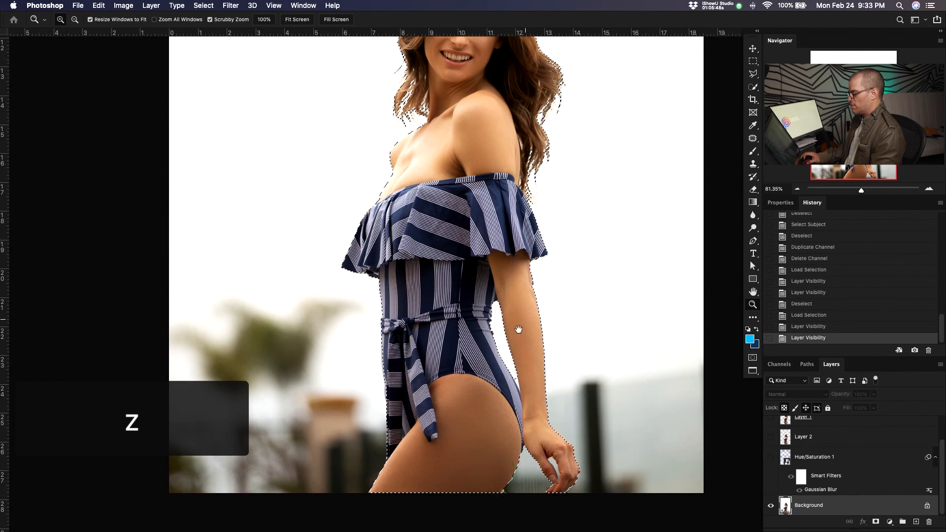
pyautogui.click(556, 450)
pyautogui.click(501, 391)
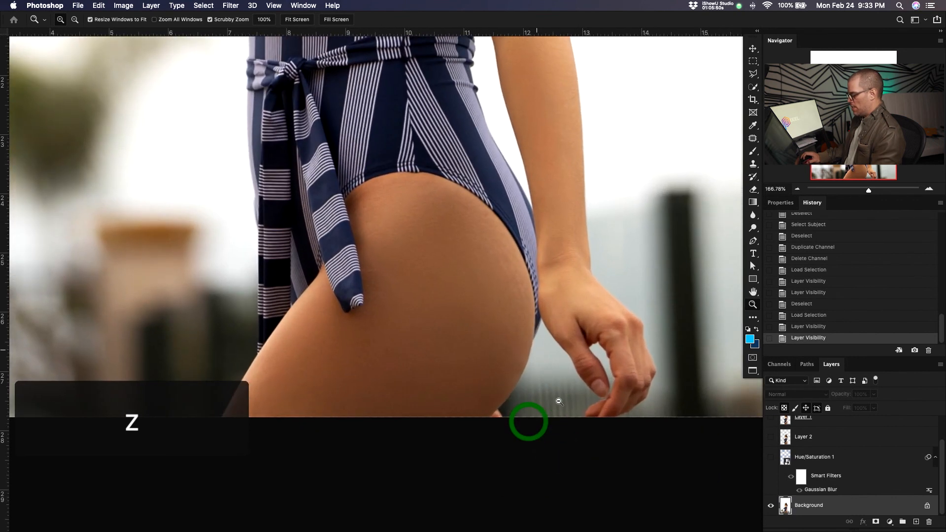
pyautogui.press('j')
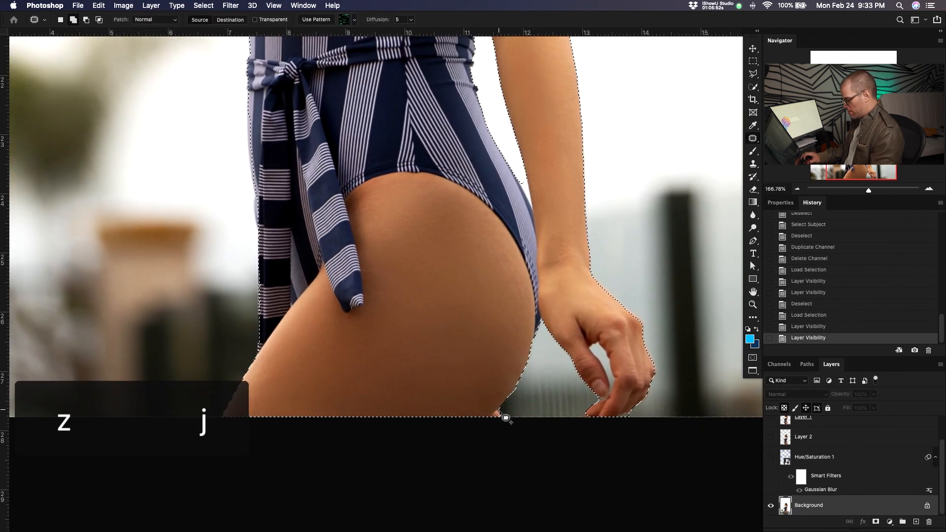
pyautogui.moveTo(500, 413); pyautogui.dragTo(496, 421)
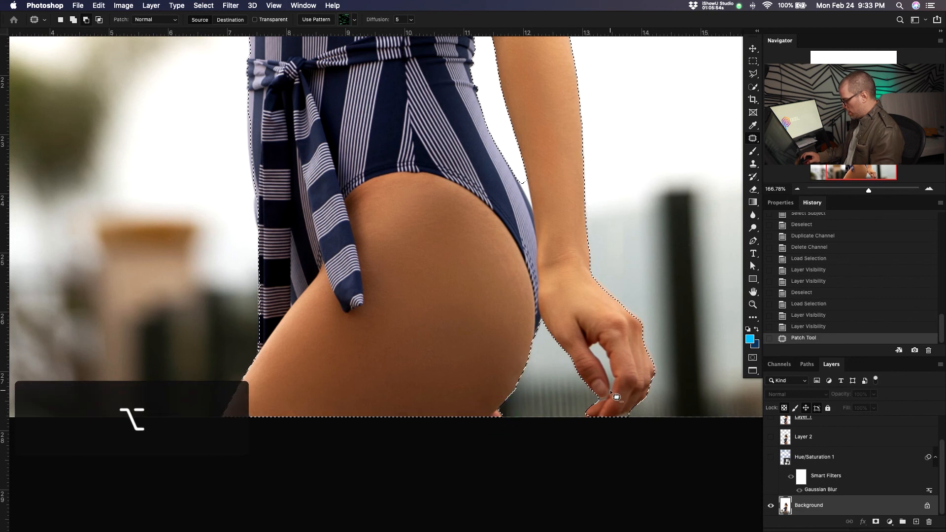
pyautogui.moveTo(612, 385); pyautogui.dragTo(613, 391)
# Step: Copy the selected woman to a new layer and move it above the Hue/Saturation 1 layer
pyautogui.press('z')
pyautogui.keyDown('alt'); pyautogui.click(490, 186); pyautogui.keyUp('alt')
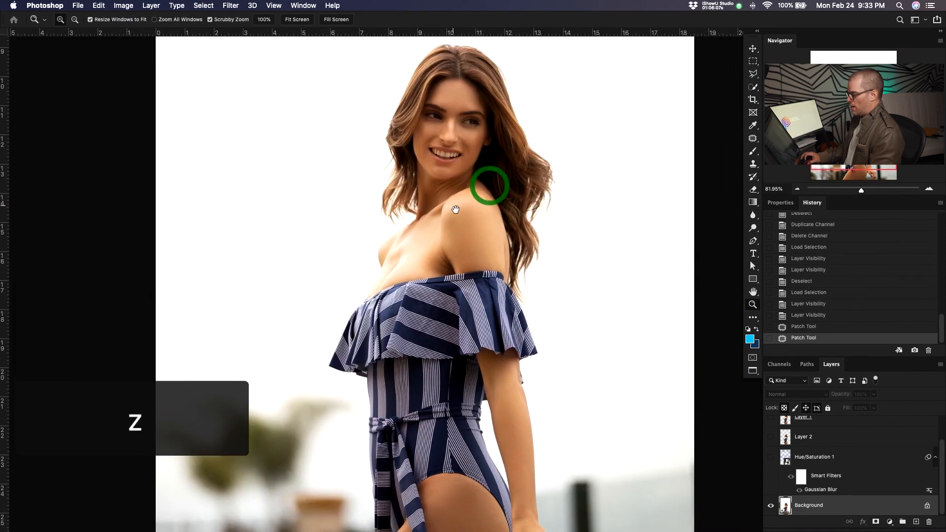
pyautogui.press('super+j')
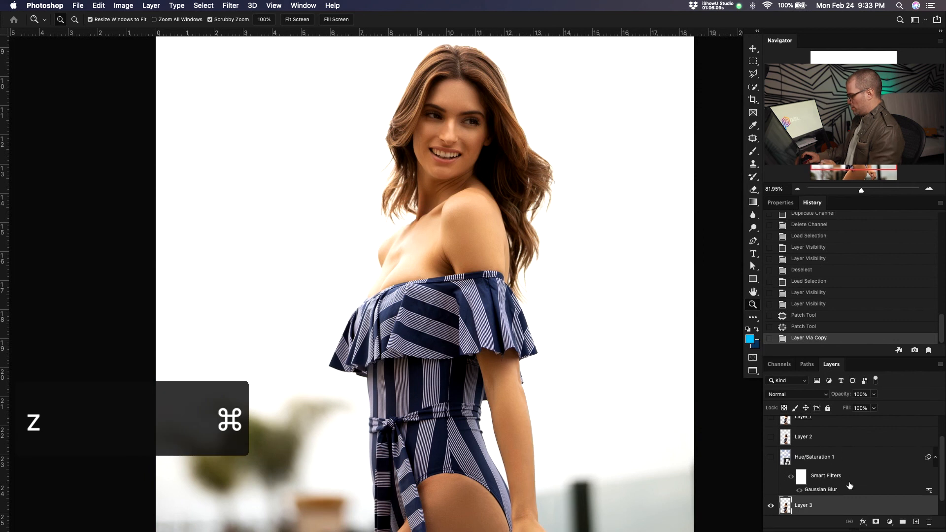
pyautogui.moveTo(854, 502); pyautogui.dragTo(817, 443)
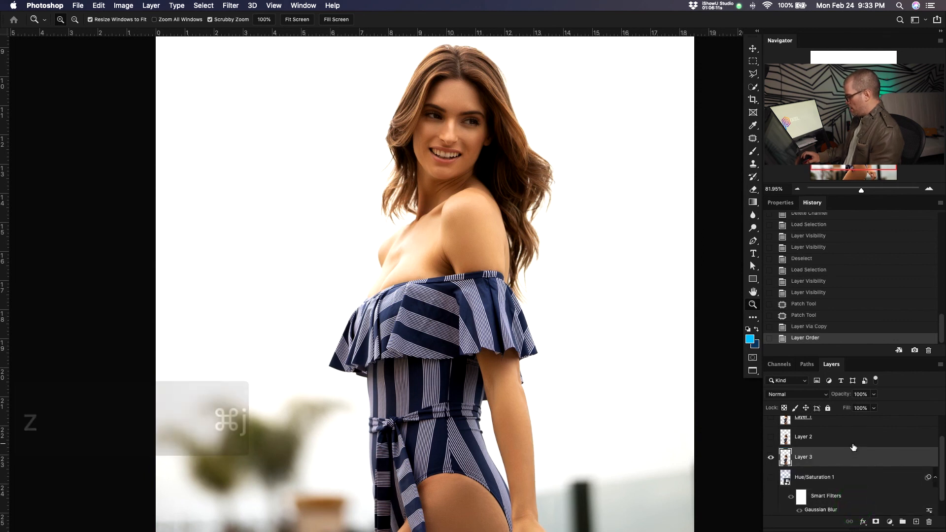
# Step: Show the Hue/Saturation 1 sky layer behind the woman and enable its Gaussian Blur smart filter
pyautogui.scroll(-2, 817, 443)
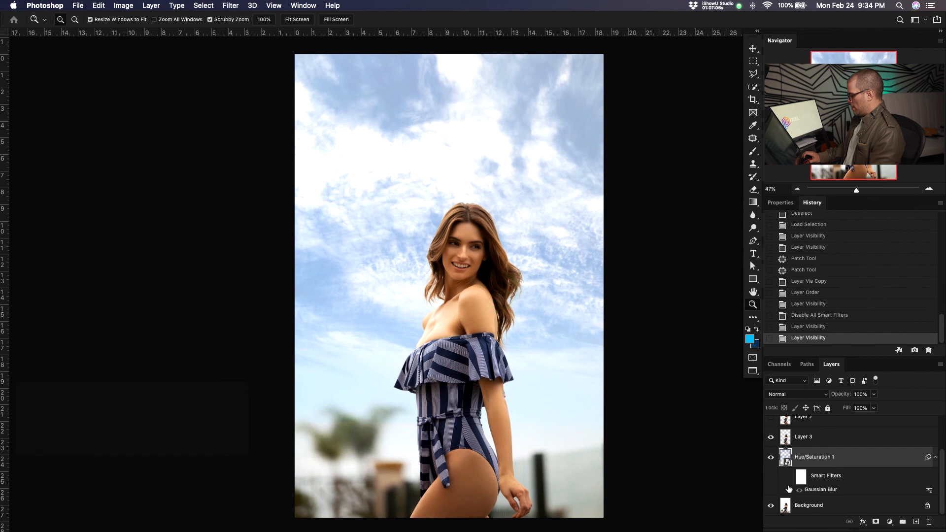
pyautogui.click(791, 477)
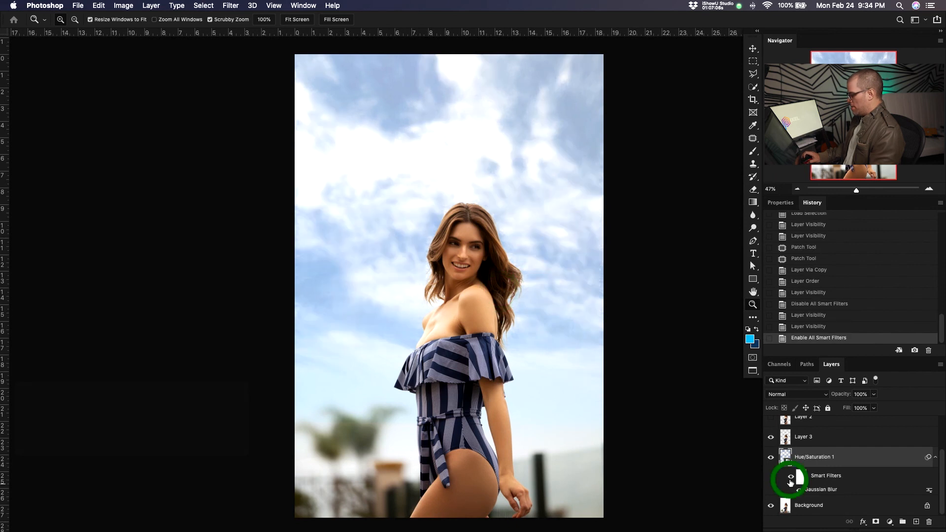
pyautogui.moveTo(498, 338); pyautogui.dragTo(477, 300)
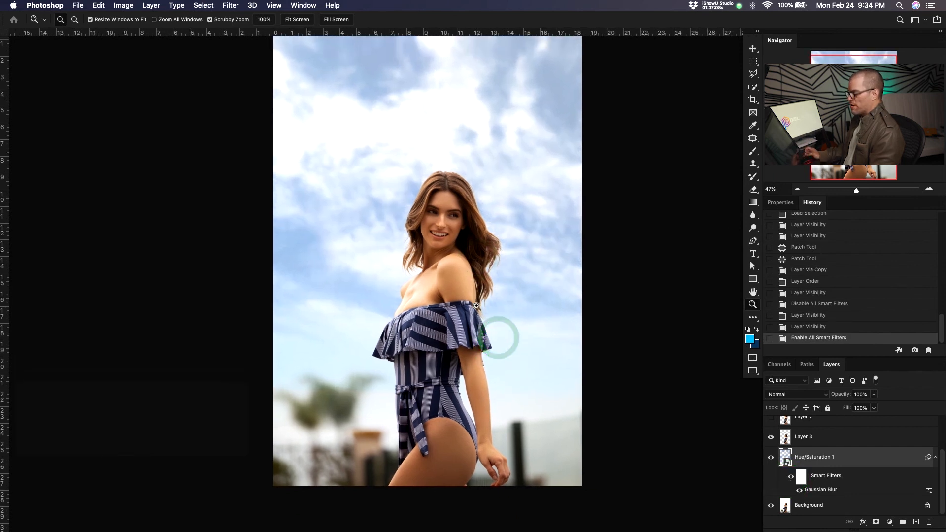
# Step: Examine the cut-out's hair, crown and body edges against the blurred sky, and view the whole composite
pyautogui.moveTo(525, 334); pyautogui.dragTo(500, 371)
pyautogui.moveTo(473, 230); pyautogui.dragTo(519, 227)
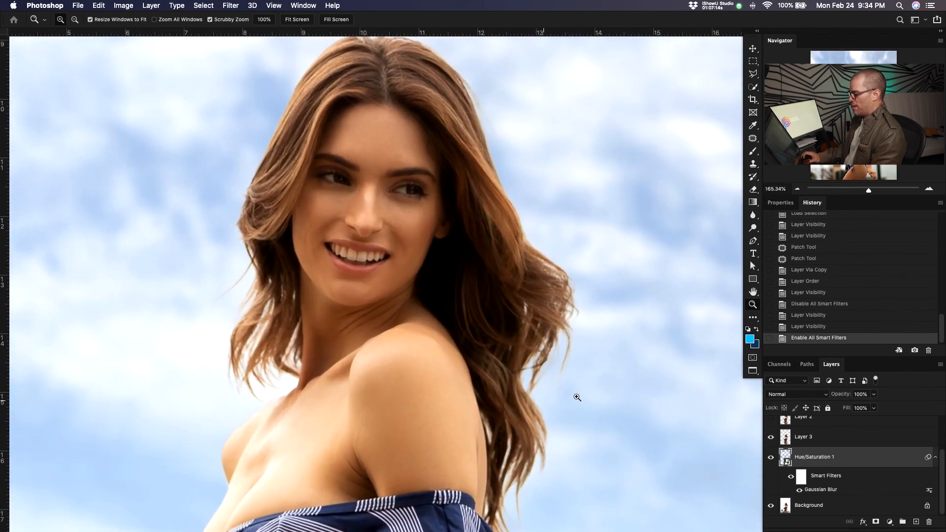
pyautogui.moveTo(484, 192); pyautogui.dragTo(540, 221)
pyautogui.moveTo(394, 199); pyautogui.dragTo(527, 243)
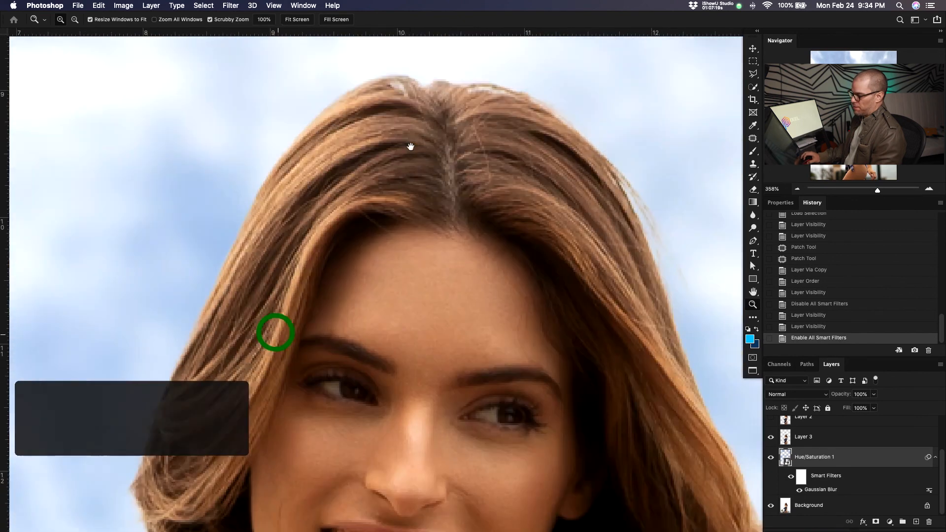
pyautogui.scroll(-10, 414, 207)
pyautogui.moveTo(380, 327); pyautogui.dragTo(324, 330)
pyautogui.moveTo(422, 419); pyautogui.dragTo(437, 290)
pyautogui.moveTo(433, 286); pyautogui.dragTo(424, 336)
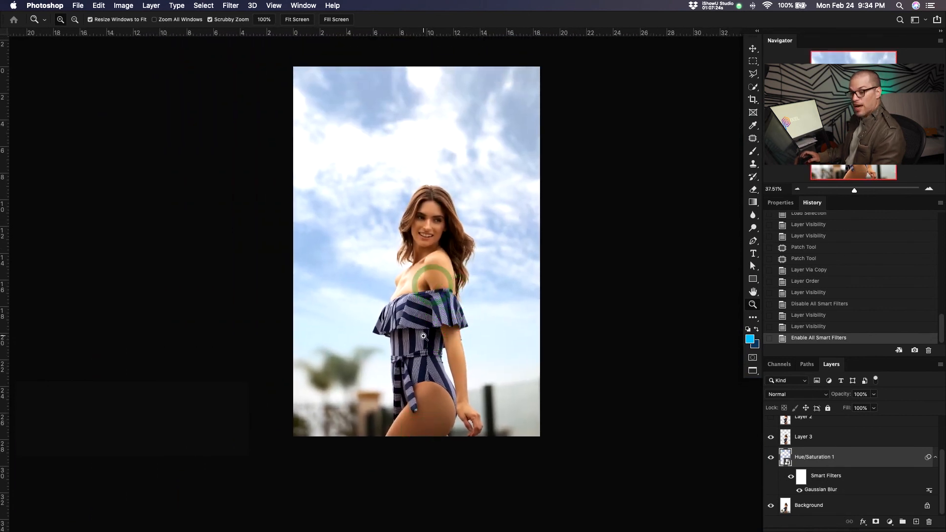
pyautogui.moveTo(477, 322); pyautogui.dragTo(454, 350)
pyautogui.moveTo(420, 306); pyautogui.dragTo(420, 329)
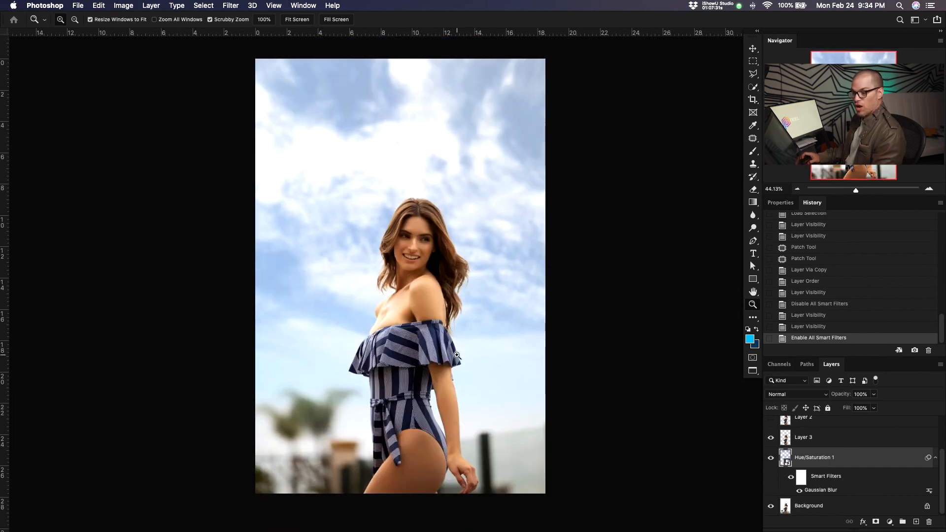
pyautogui.moveTo(442, 304); pyautogui.dragTo(473, 301)
pyautogui.moveTo(465, 430); pyautogui.dragTo(437, 429)
pyautogui.moveTo(487, 264); pyautogui.dragTo(449, 322)
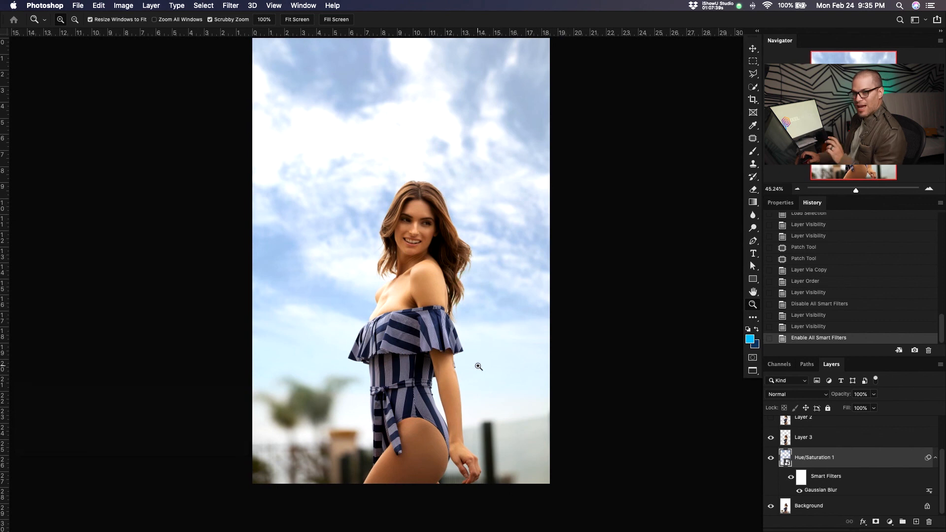
# Step: Add a Levels adjustment layer above Layer 3 and clip it to that layer
pyautogui.click(841, 442)
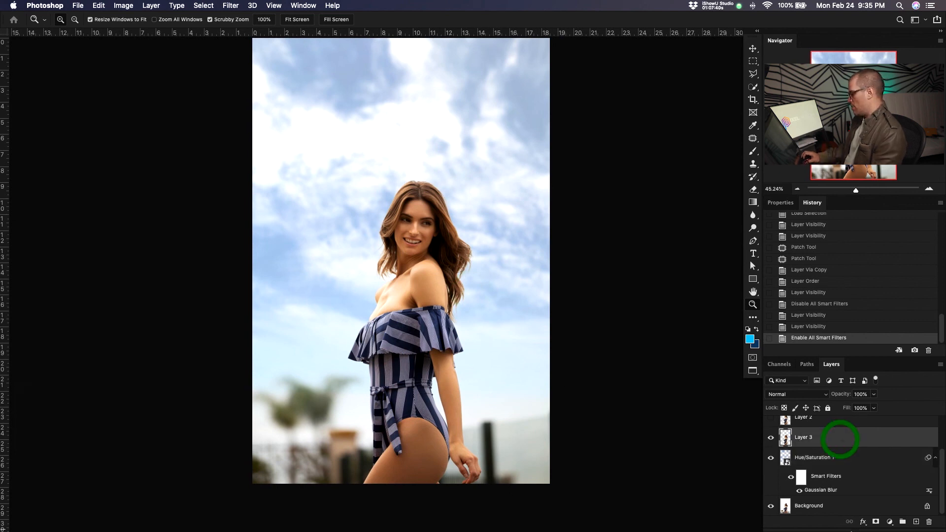
pyautogui.click(890, 522)
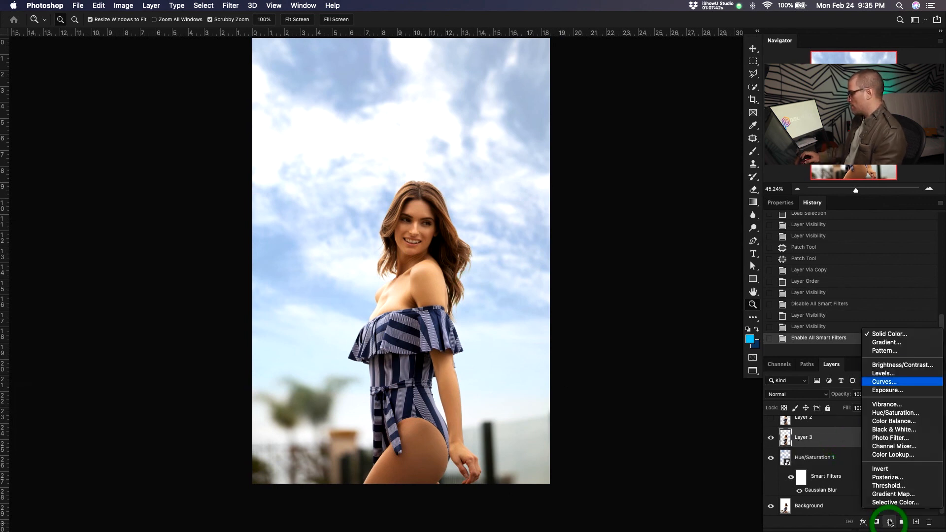
pyautogui.click(904, 375)
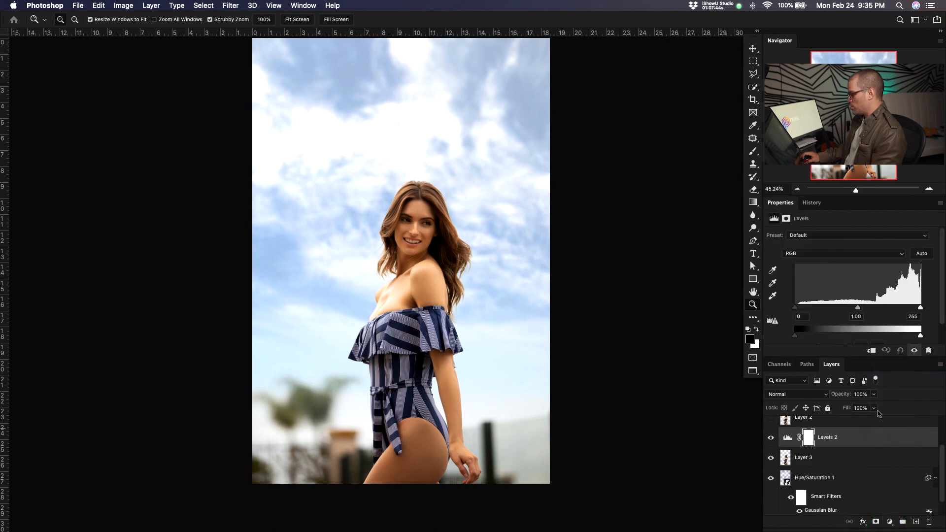
pyautogui.keyDown('alt'); pyautogui.click(846, 448); pyautogui.keyUp('alt')
# Step: Set the clipped Levels adjustment's input values to black 13, midtone 1.02 and white 241
pyautogui.moveTo(920, 307); pyautogui.dragTo(920, 308)
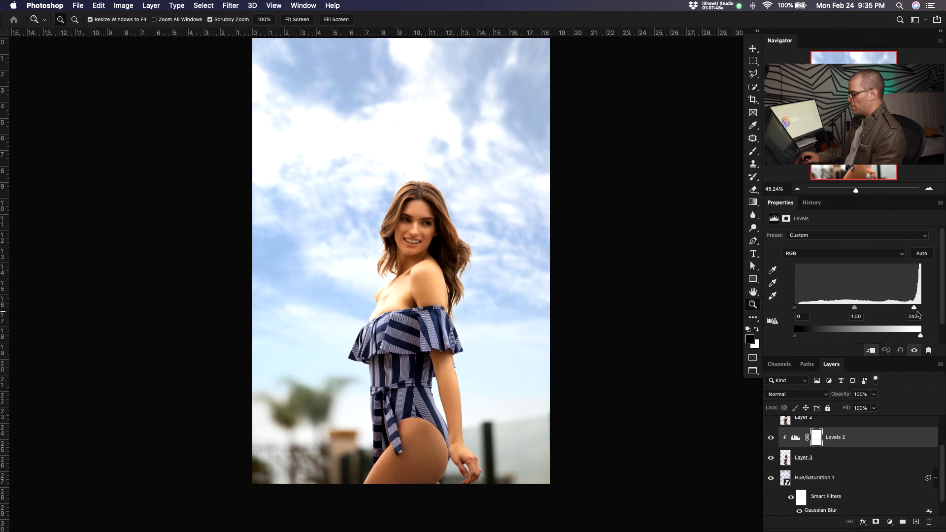
pyautogui.moveTo(858, 309); pyautogui.dragTo(856, 312)
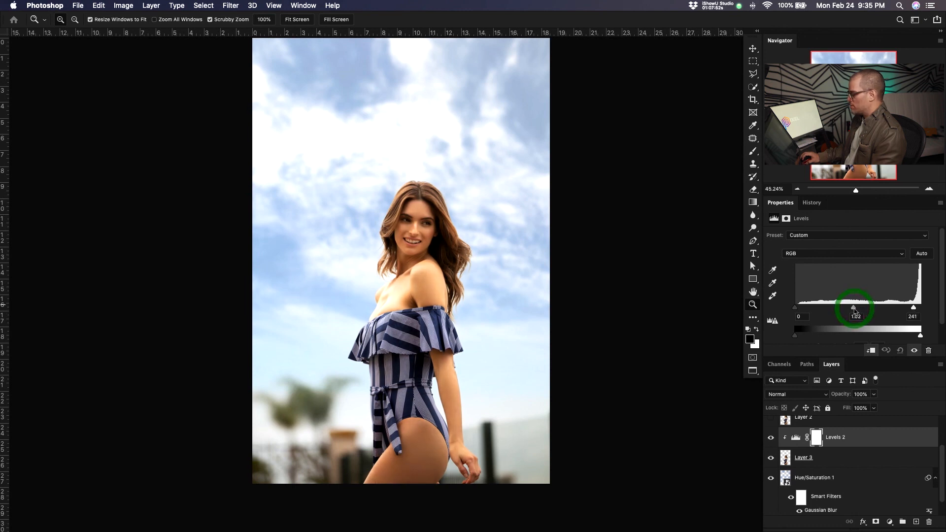
pyautogui.moveTo(796, 309); pyautogui.dragTo(802, 312)
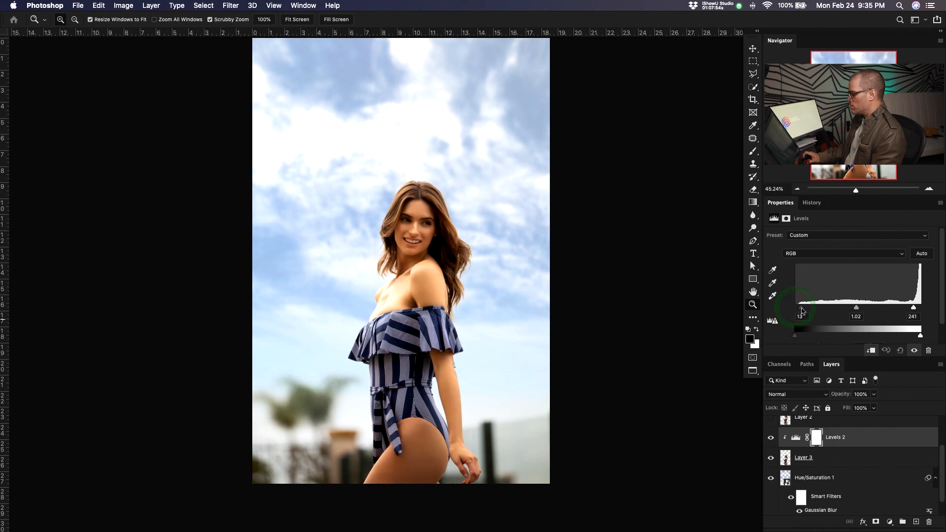
# Step: Add a Curves adjustment clipped to the woman's layer and shape a mild S-curve with one highlight and one shadow point
pyautogui.click(890, 522)
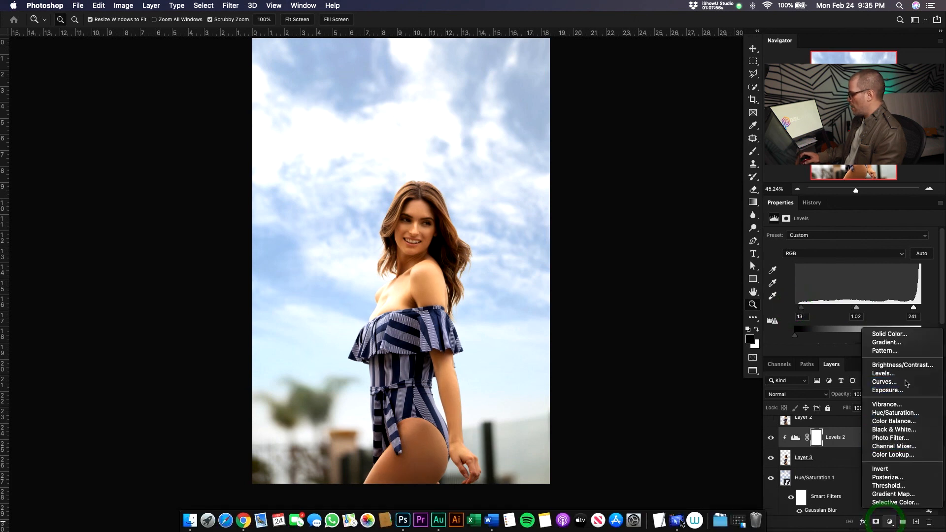
pyautogui.click(906, 382)
pyautogui.keyDown('alt'); pyautogui.click(851, 445); pyautogui.keyUp('alt')
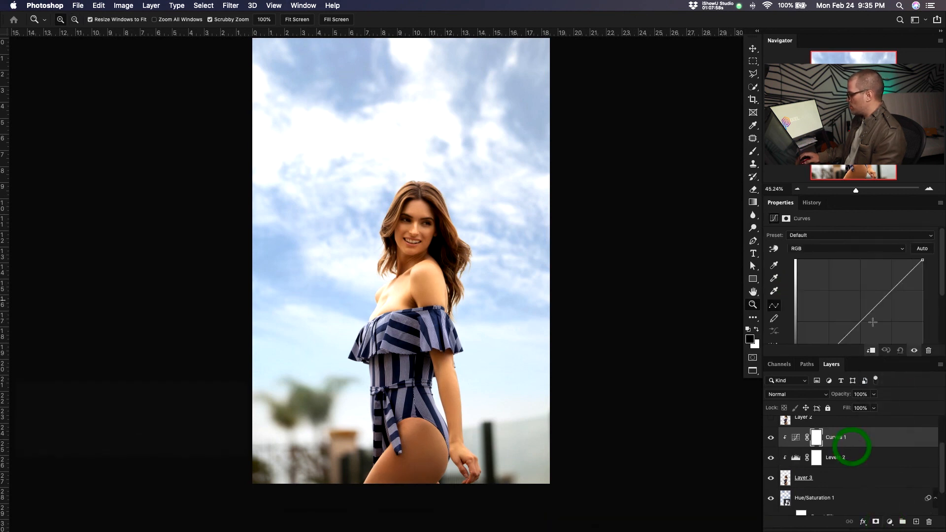
pyautogui.click(892, 291)
pyautogui.scroll(-2, 893, 291)
pyautogui.click(831, 314)
pyautogui.scroll(-2, 838, 473)
# Step: Compare the finished composite with the original Background layer shown alone
pyautogui.keyDown('alt'); pyautogui.click(771, 506); pyautogui.keyUp('alt')
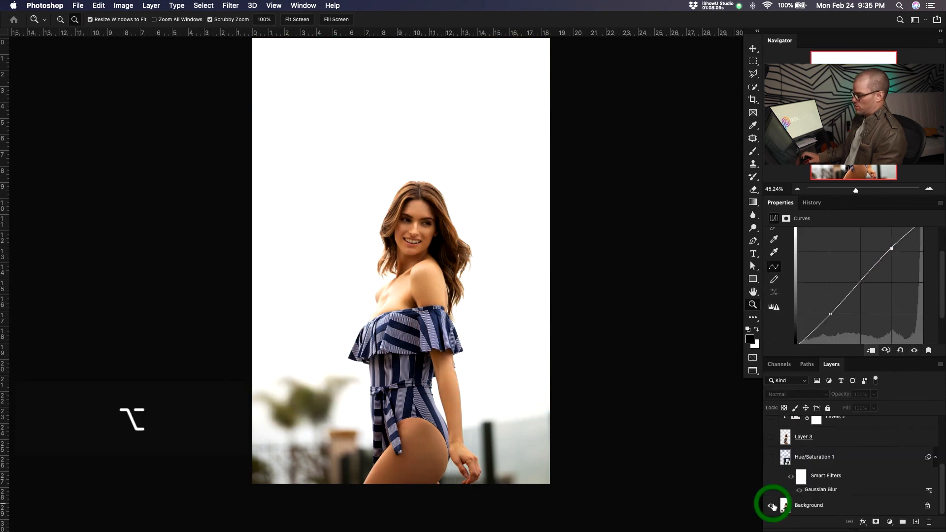
pyautogui.keyDown('alt'); pyautogui.click(772, 506); pyautogui.keyUp('alt')
pyautogui.press('z')
pyautogui.moveTo(434, 265); pyautogui.dragTo(432, 264)
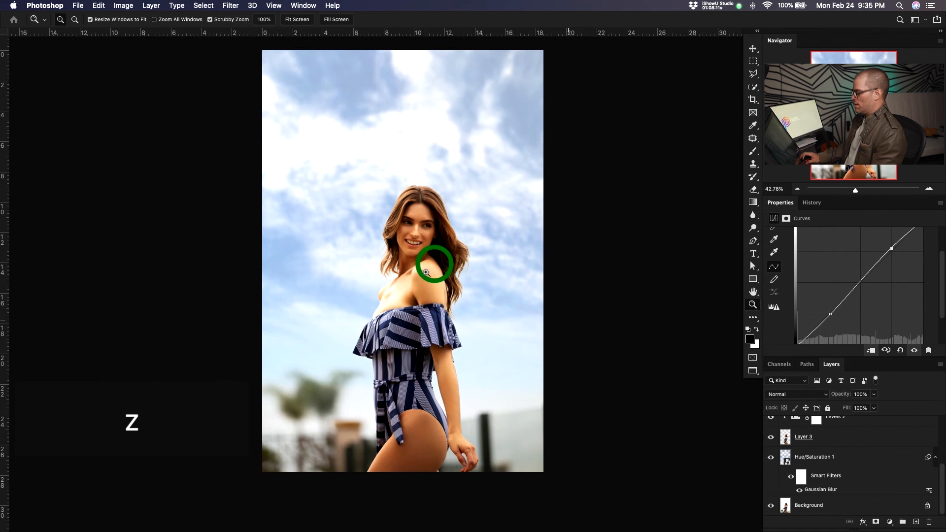
# Step: Set the white input of Levels 2 to 252 and view the whole composite
pyautogui.scroll(1, 801, 453)
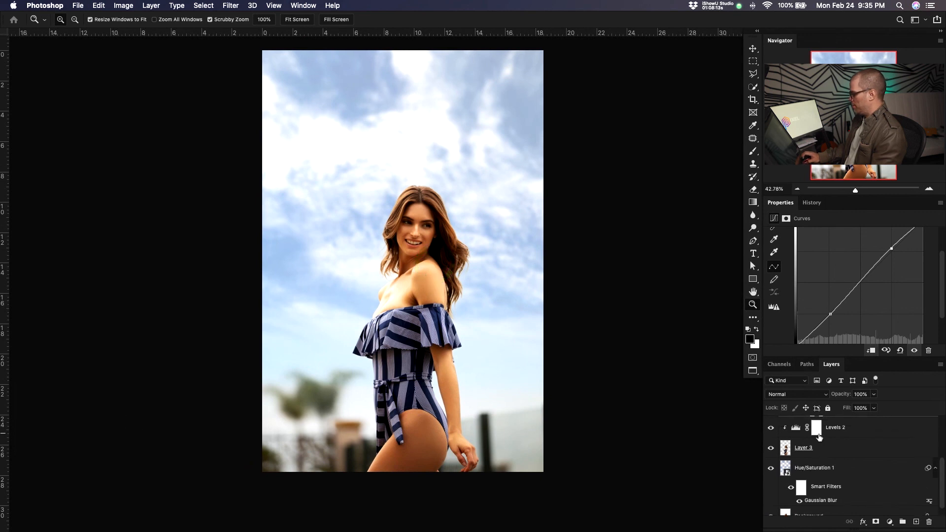
pyautogui.click(799, 428)
pyautogui.moveTo(915, 310); pyautogui.dragTo(919, 312)
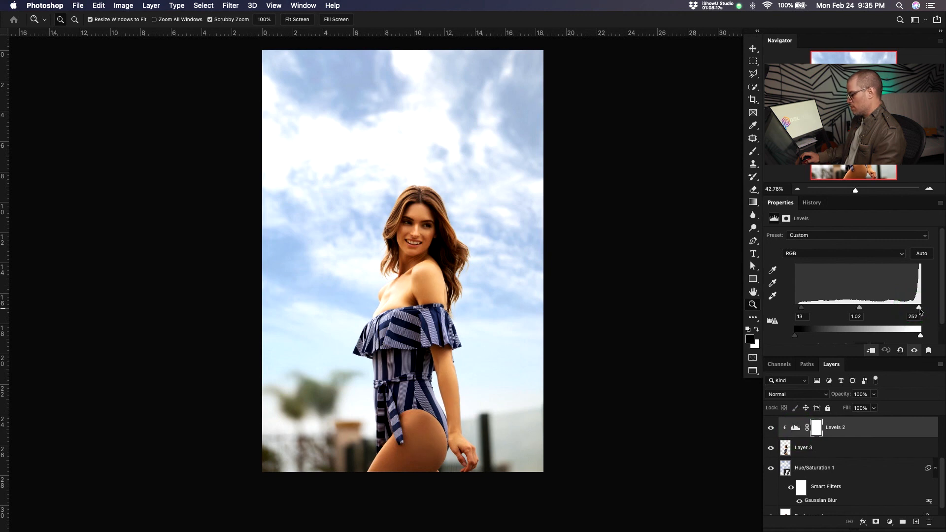
pyautogui.press('z')
pyautogui.moveTo(391, 226); pyautogui.dragTo(387, 227)
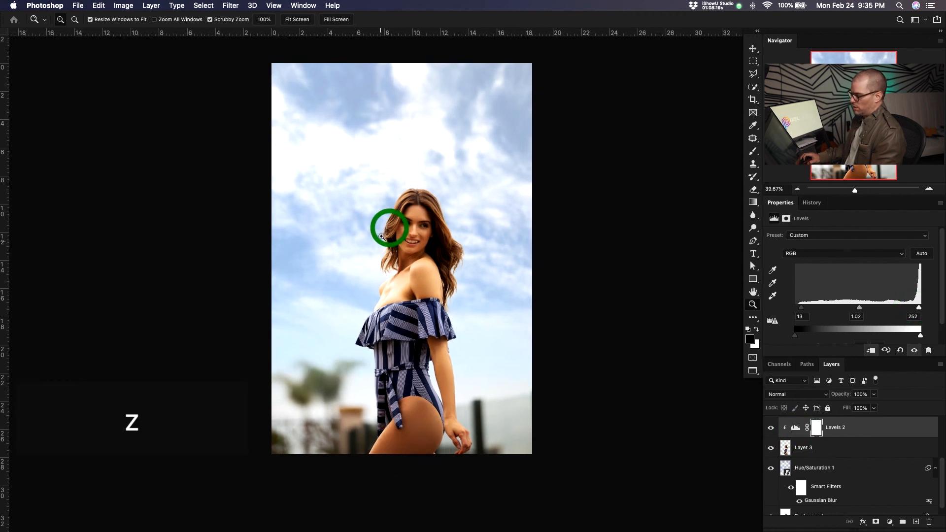
pyautogui.moveTo(425, 263); pyautogui.dragTo(425, 274)
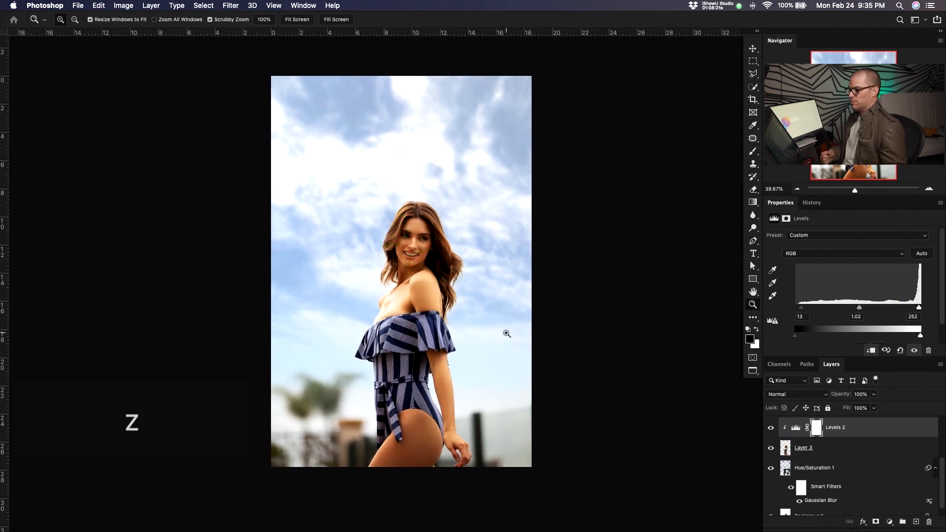